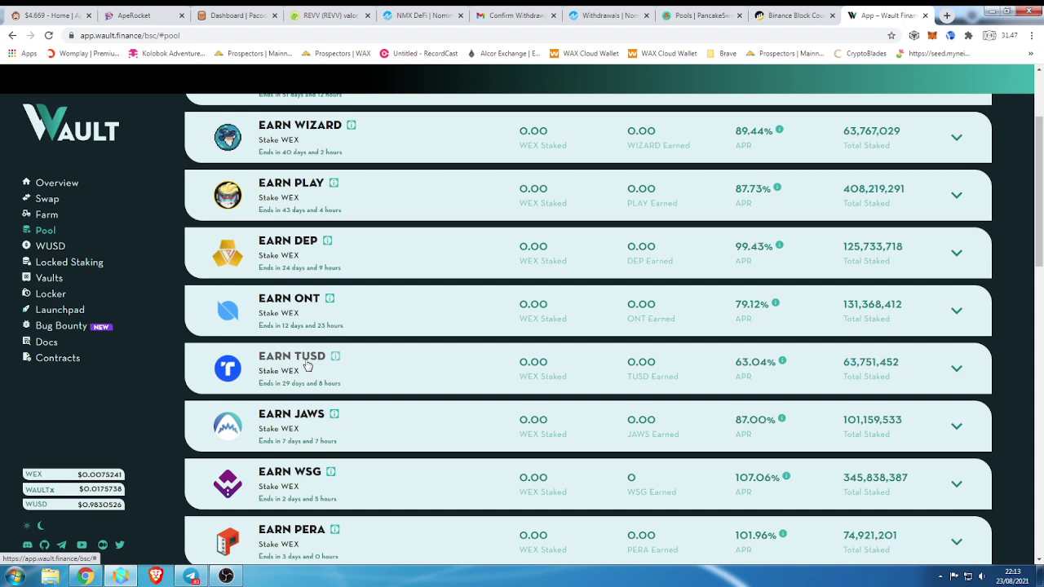
Open the PolyPlay website from the information of the Earn PLAY pool on Wault.
scroll(307, 366, up, 1)
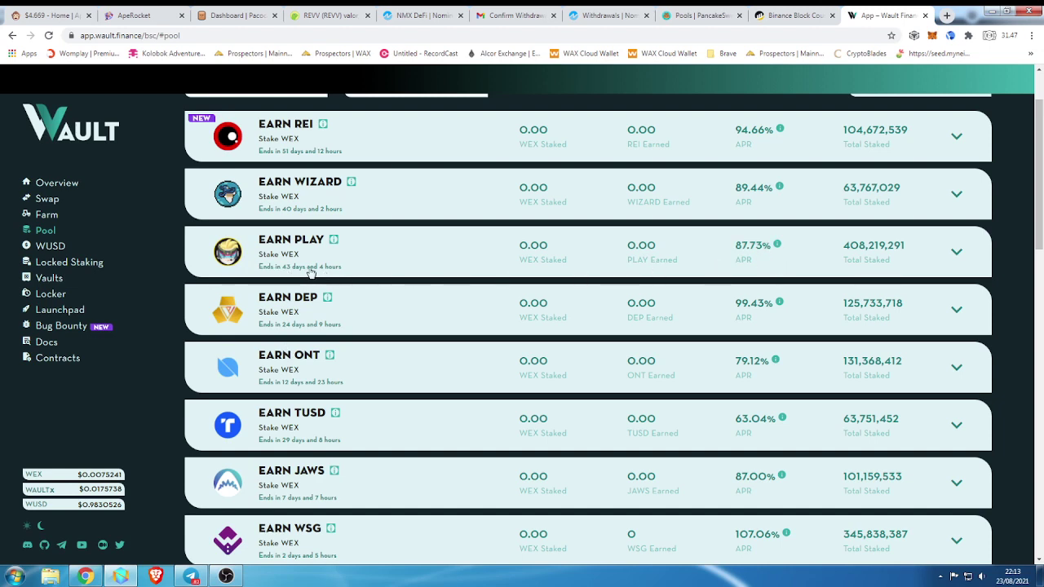
click(333, 239)
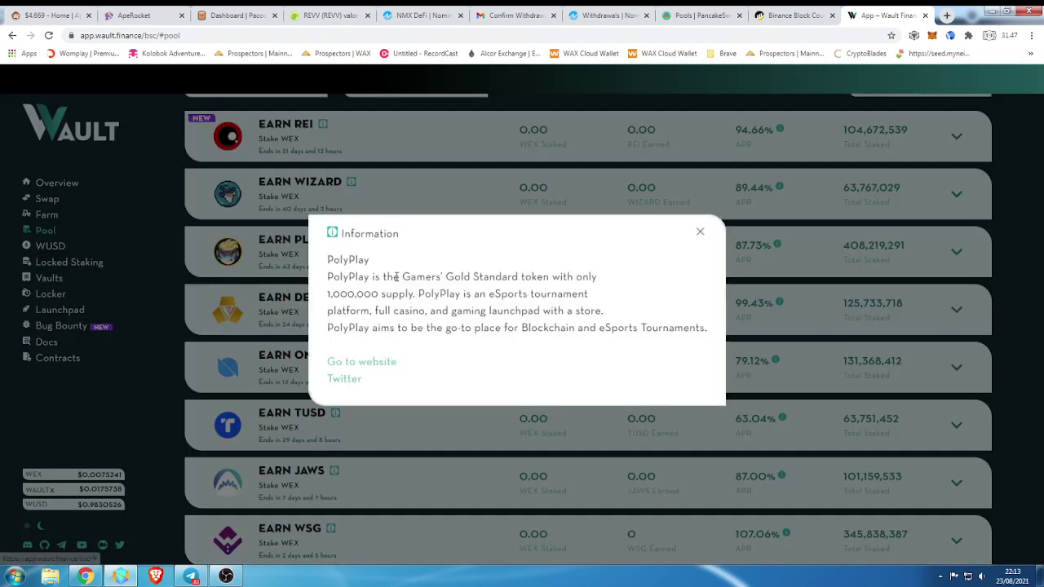
click(363, 368)
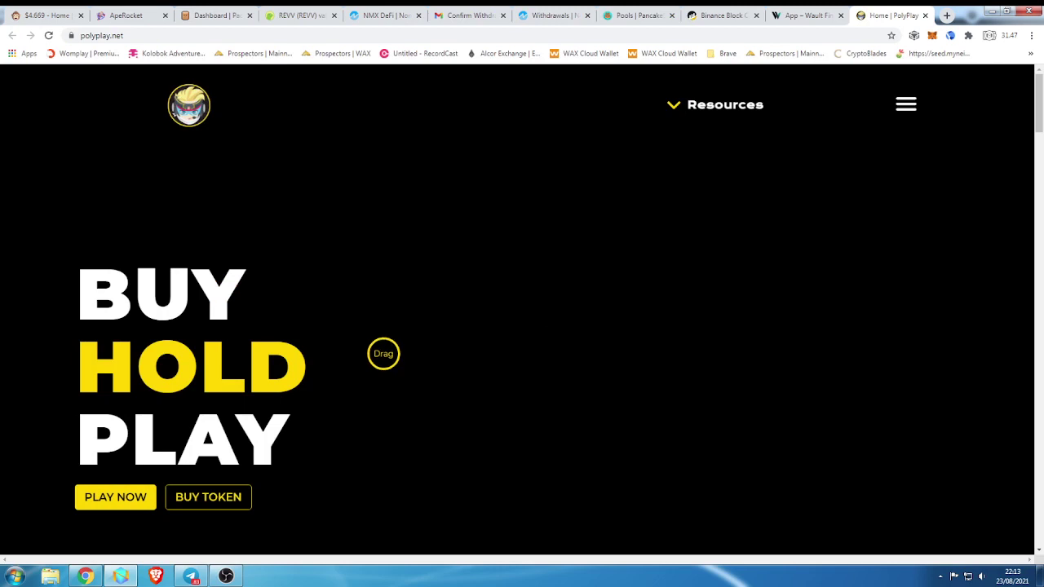
Look through the PolyPlay home page down to the Roadmap section, and bookmark the page.
scroll(383, 353, down, 5)
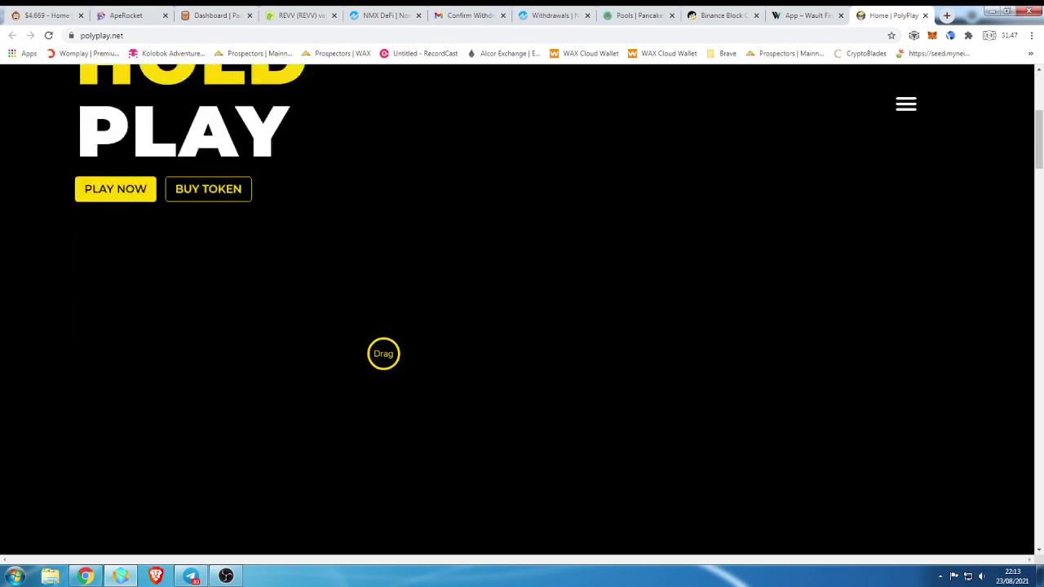
scroll(383, 353, down, 1)
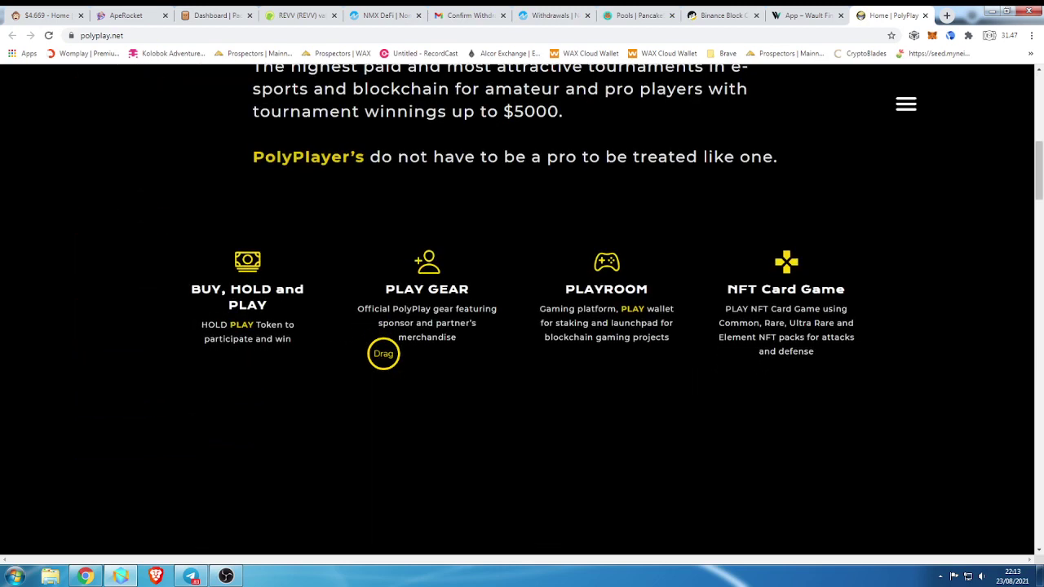
scroll(384, 353, down, 4)
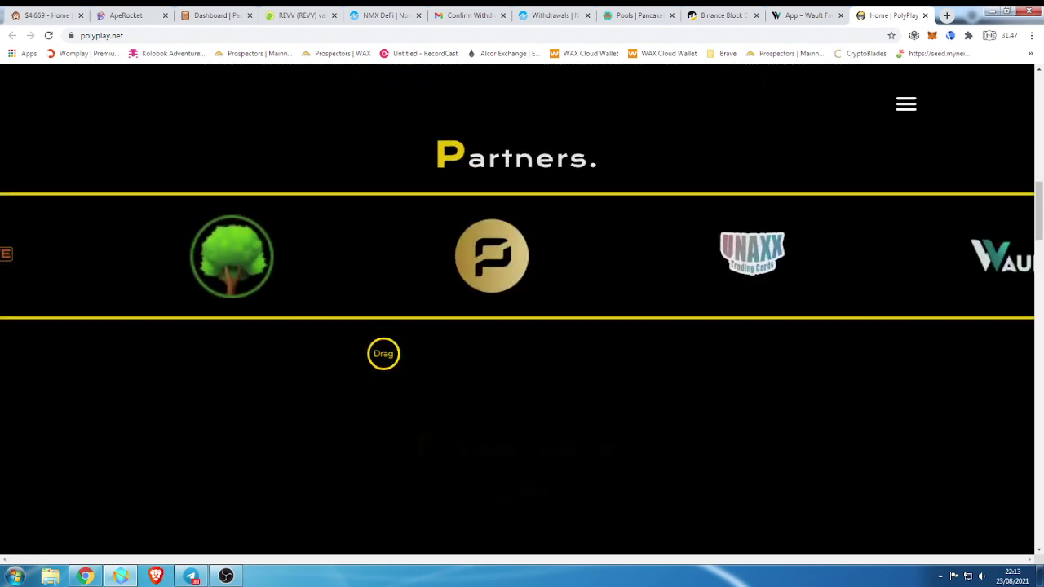
scroll(383, 353, down, 6)
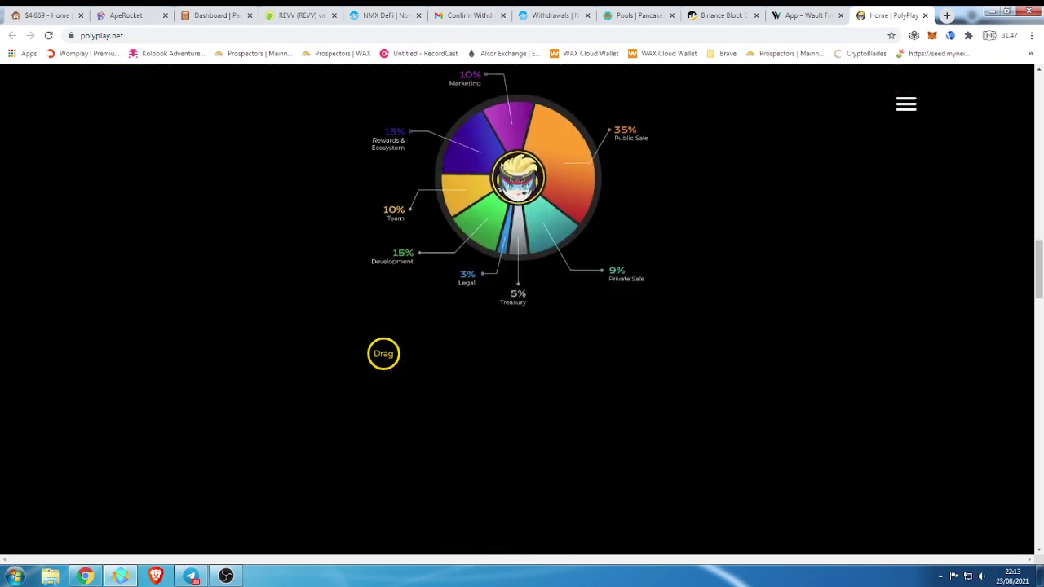
scroll(384, 354, down, 5)
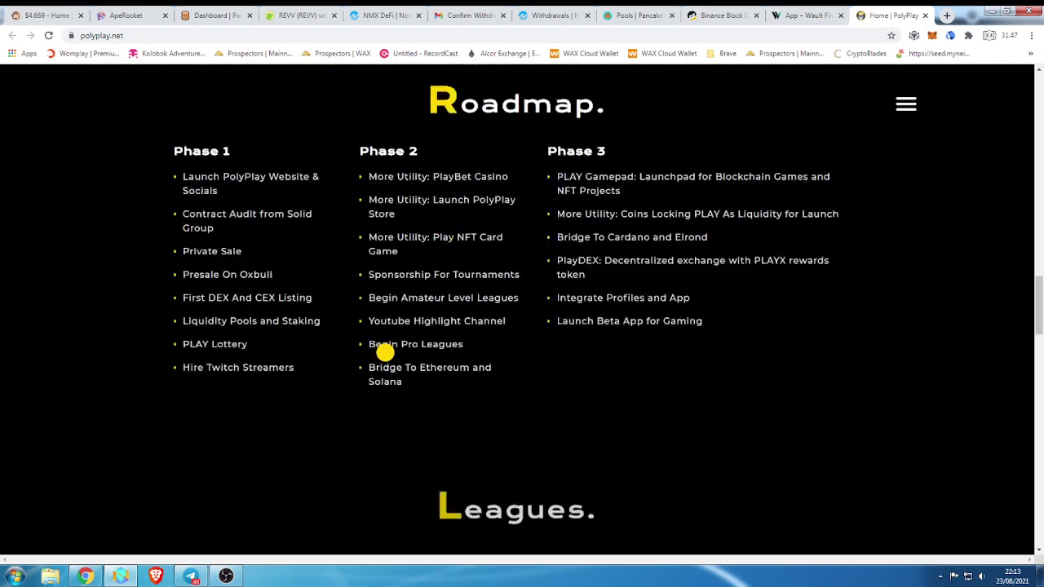
scroll(385, 352, up, 20)
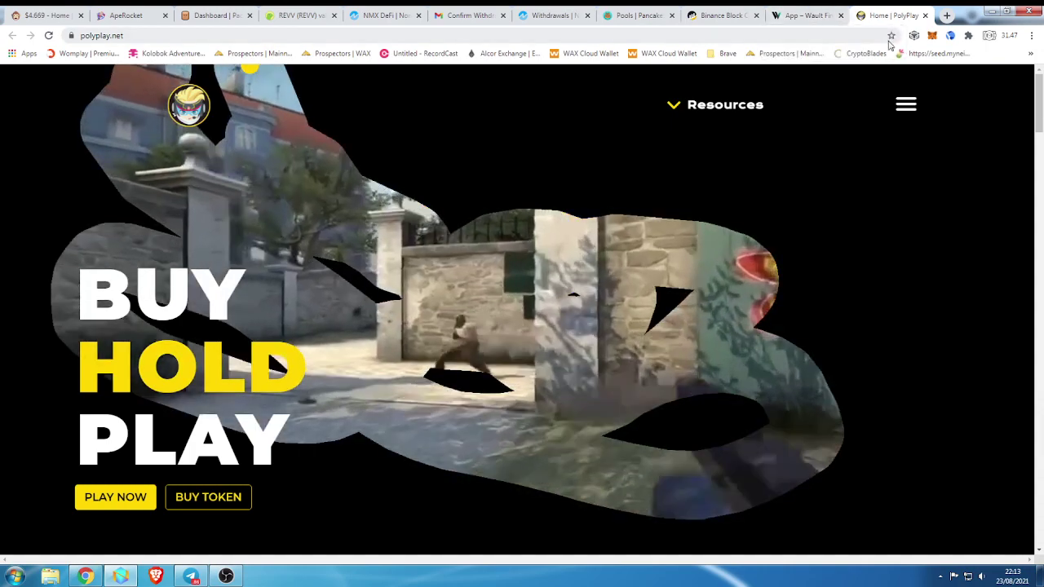
click(890, 37)
click(820, 137)
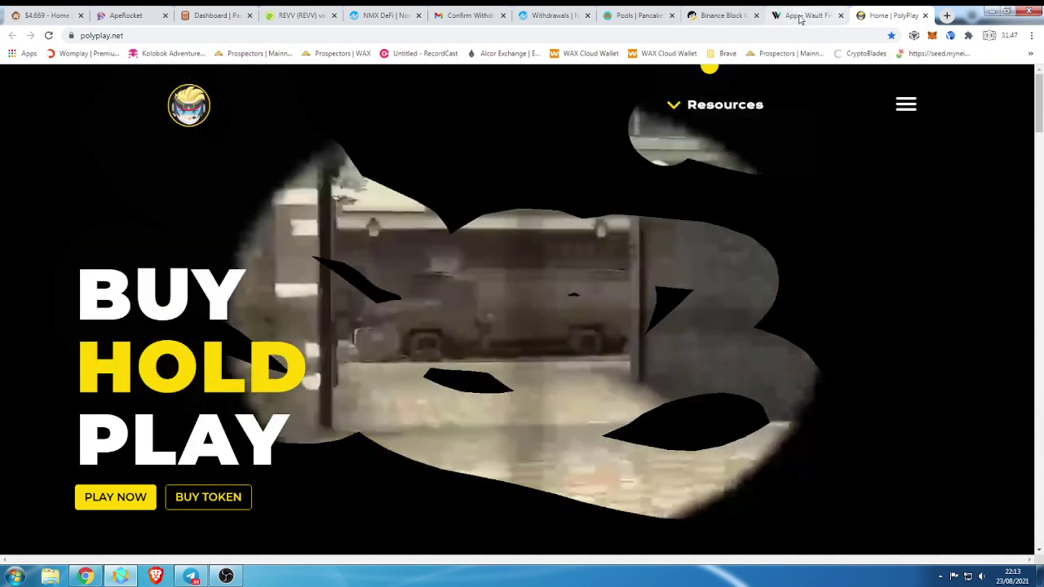
Return to the Wault pools, dismiss the PolyPlay information, and close both the Wault and PolyPlay pages.
key(ctrl+shift+Tab)
click(699, 236)
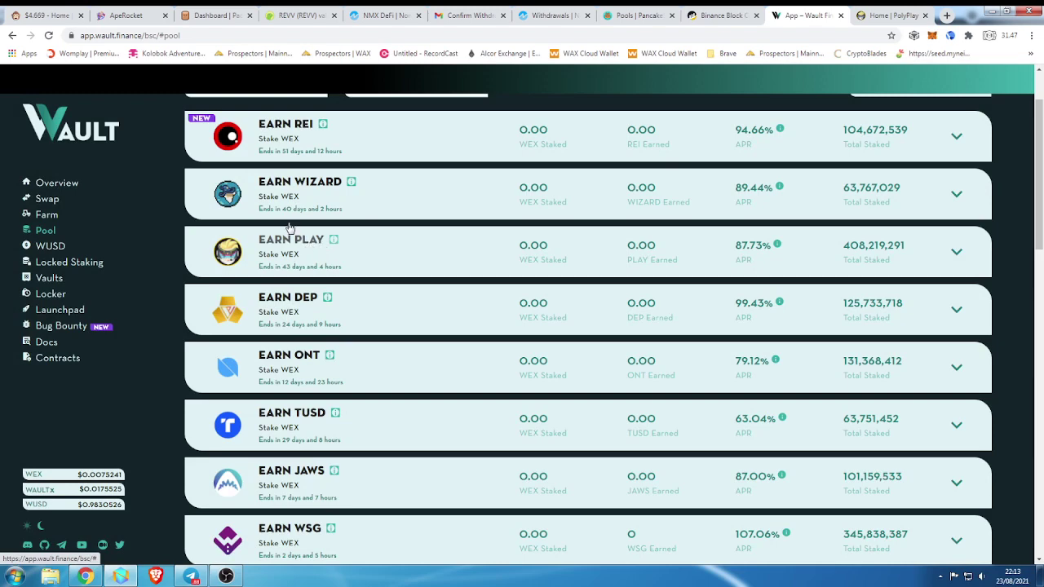
click(841, 17)
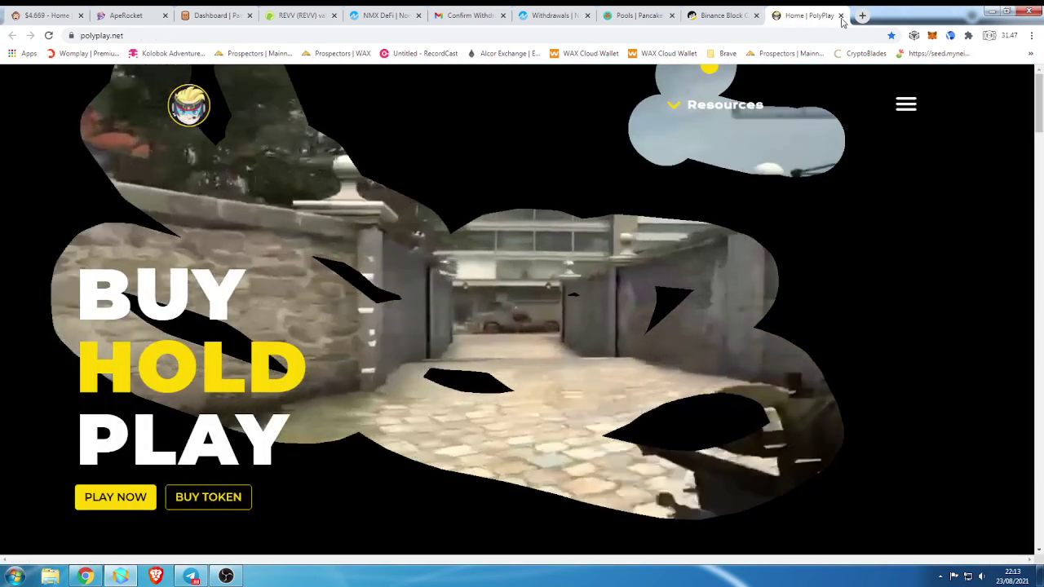
click(839, 19)
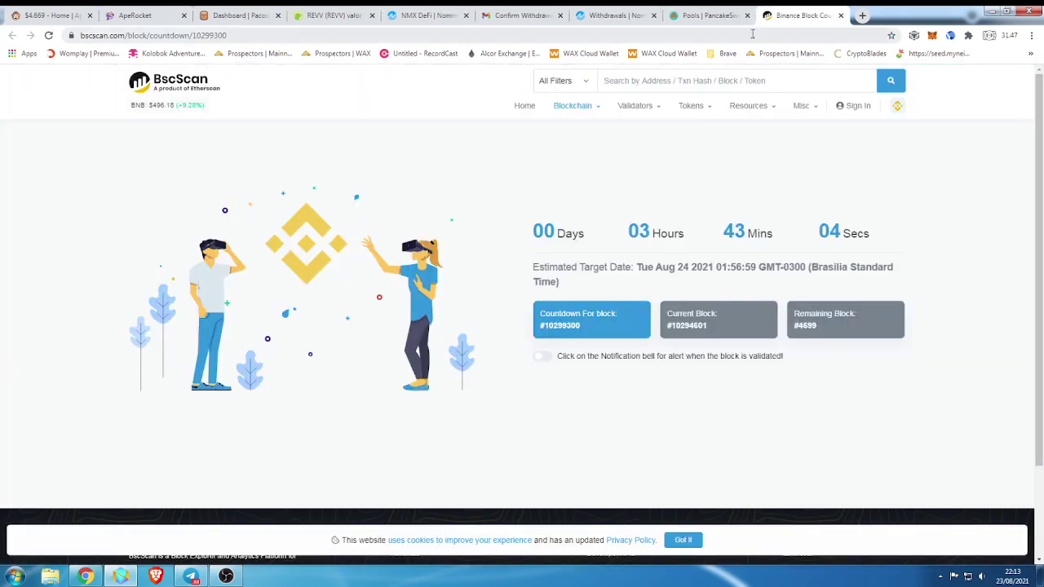
Switch to the Nominex Withdrawals page and check the amount, fee and time of the recent NMX withdrawal.
click(614, 16)
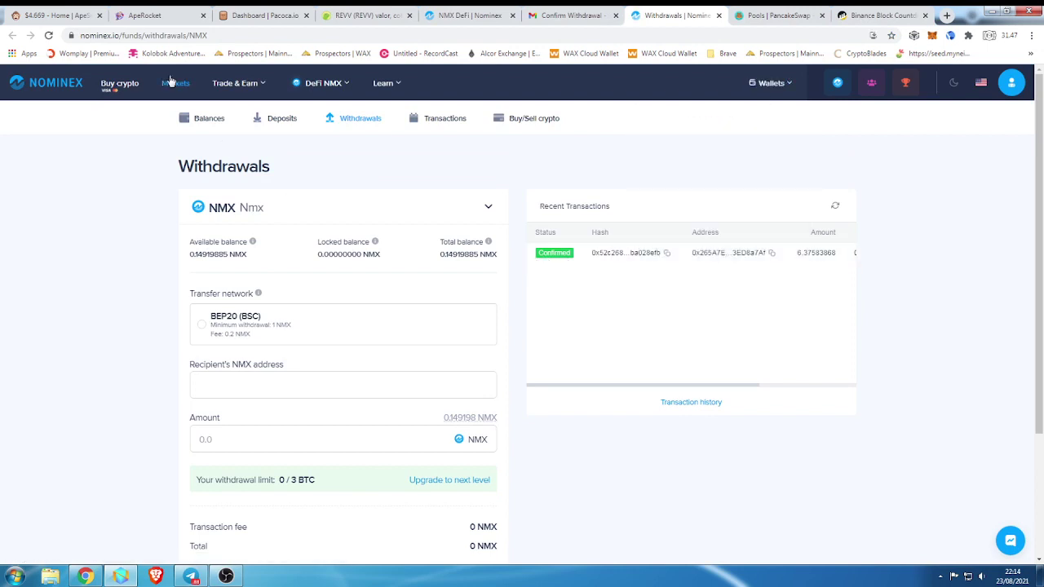
mouse_move(235, 82)
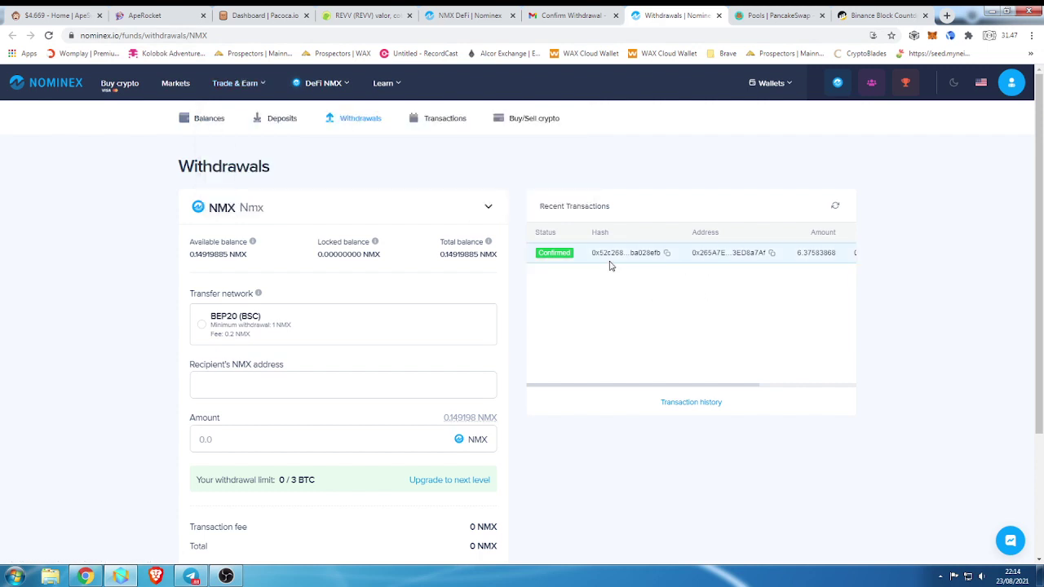
drag(720, 390, 826, 392)
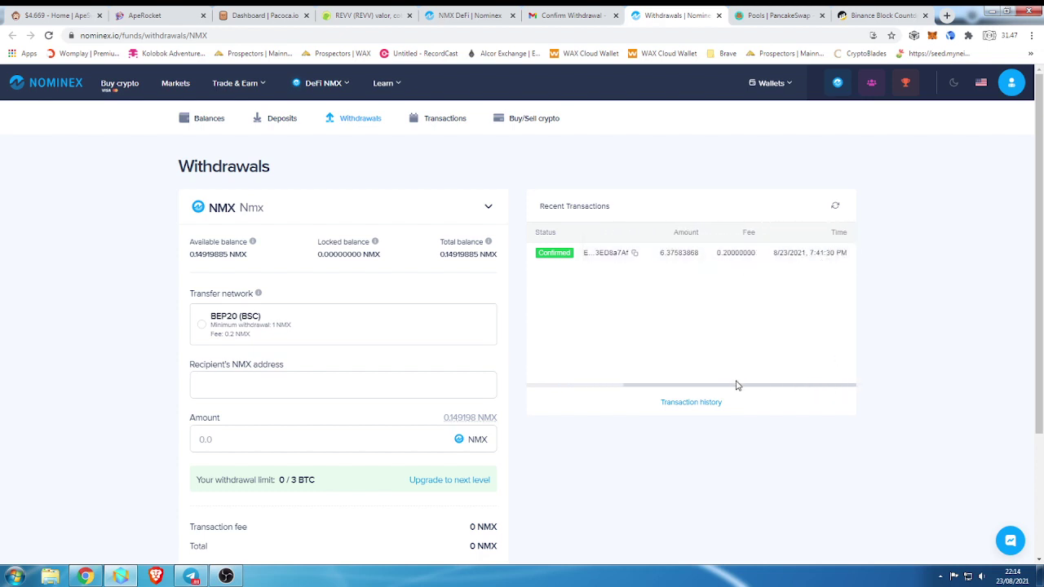
drag(736, 389, 704, 389)
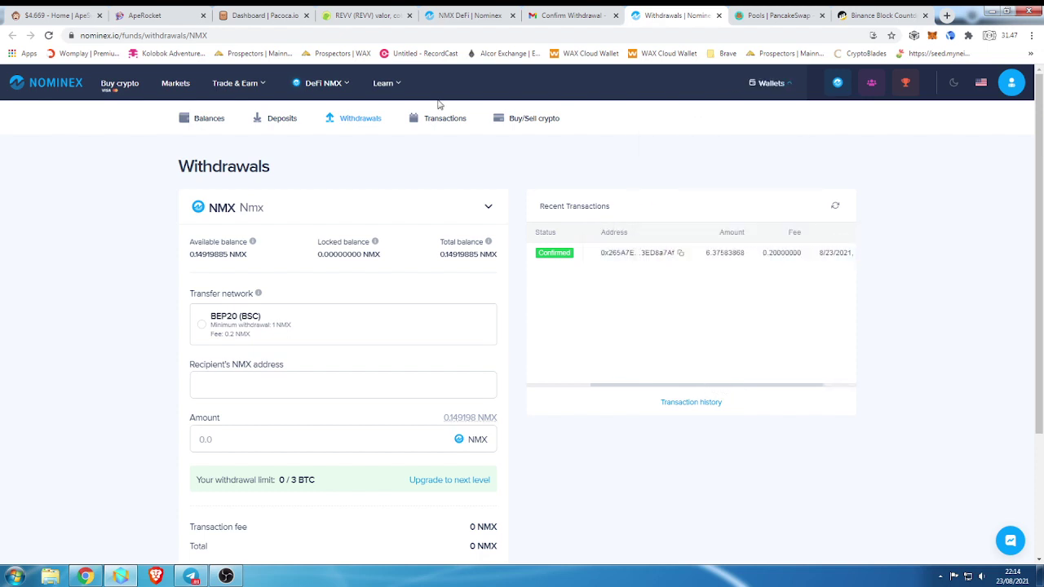
Go to the My NMX page and claim the unclaimed NMX rewards, approving the transaction in MetaMask.
mouse_move(323, 83)
click(329, 136)
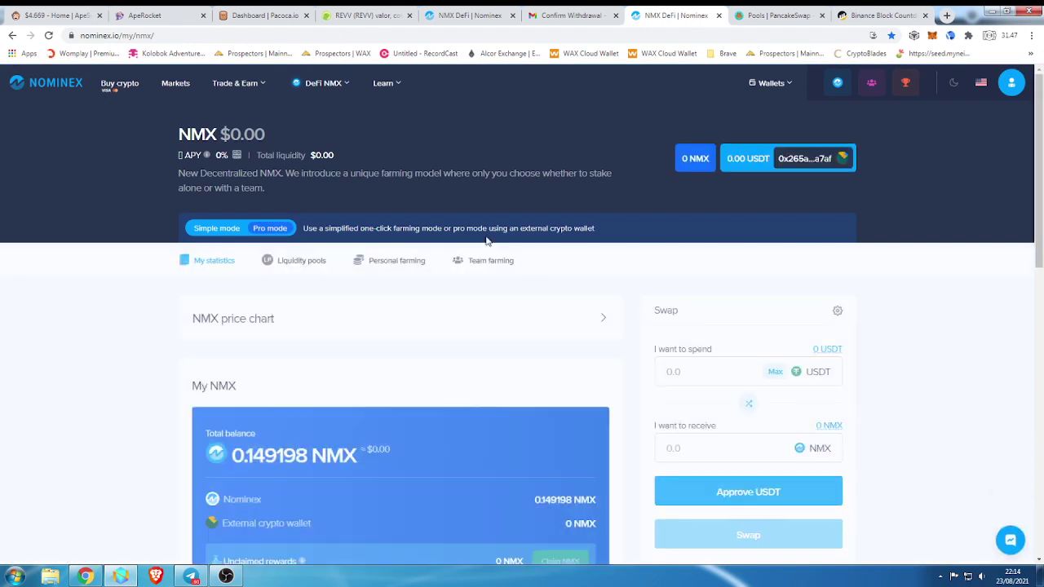
scroll(501, 322, down, 2)
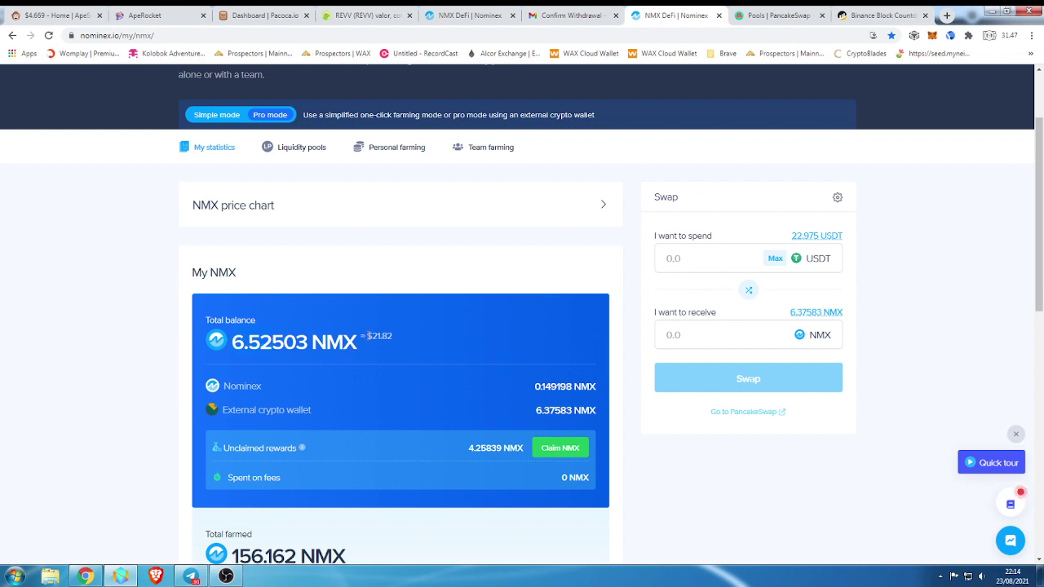
click(557, 449)
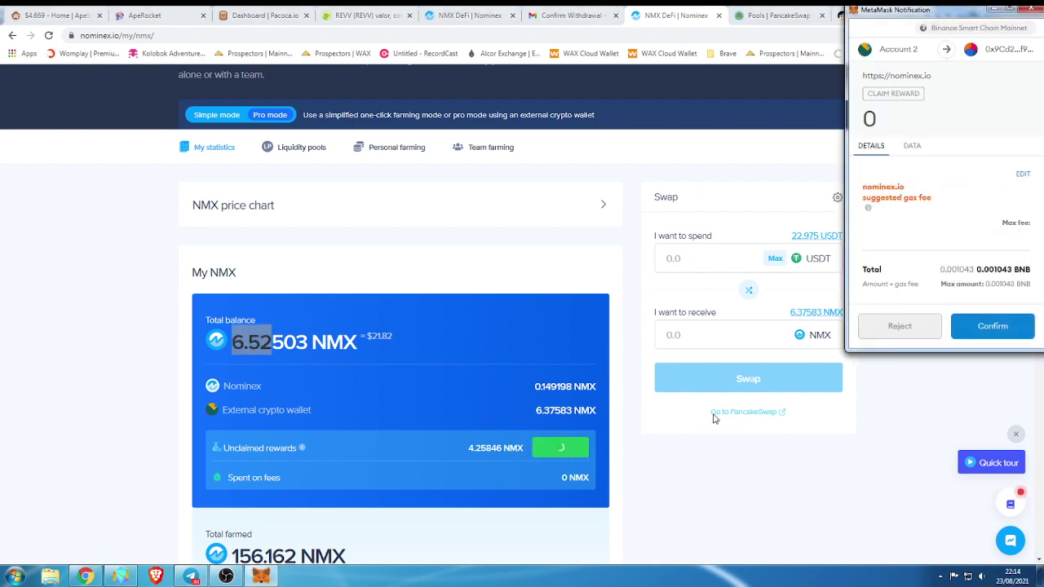
click(983, 334)
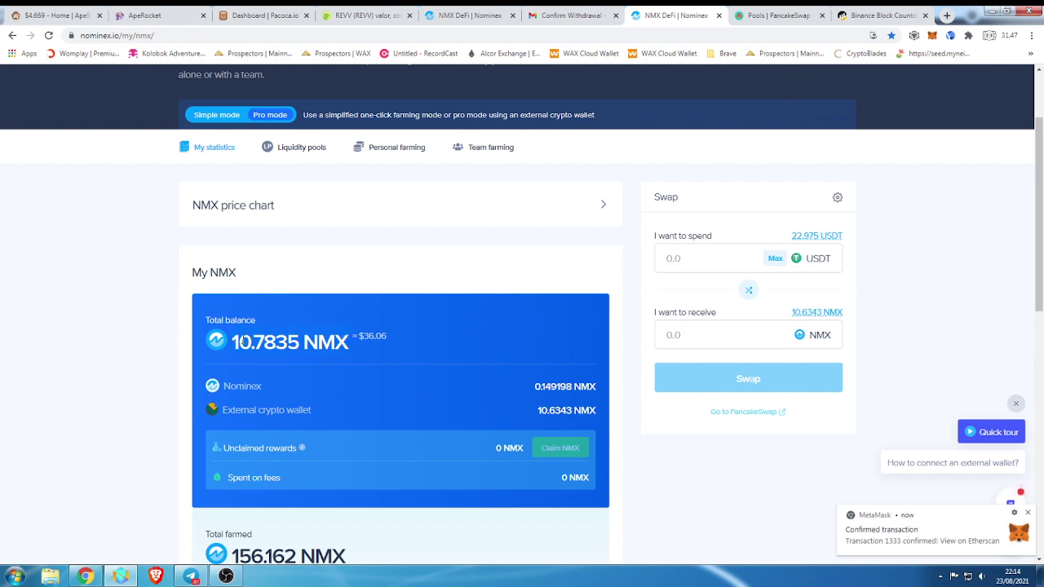
Swap the maximum balance of 10.6343 NMX for USDT, approving the transaction in MetaMask.
click(749, 293)
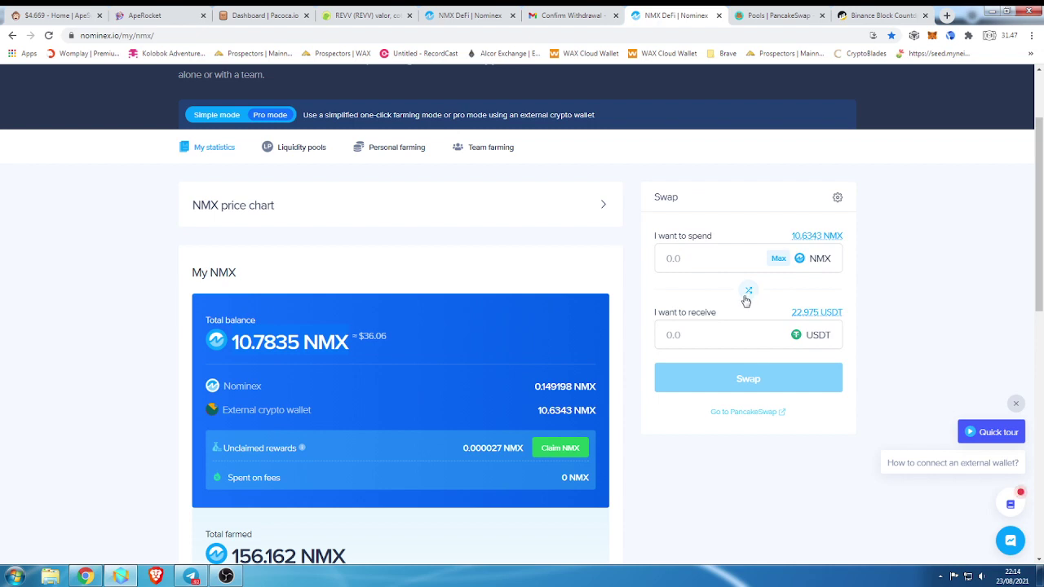
click(780, 260)
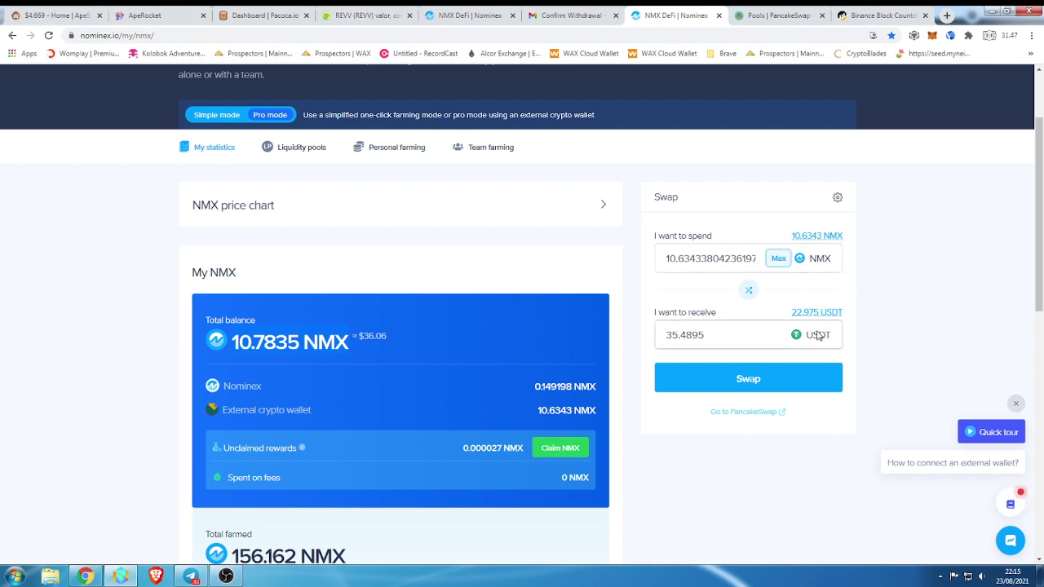
click(723, 371)
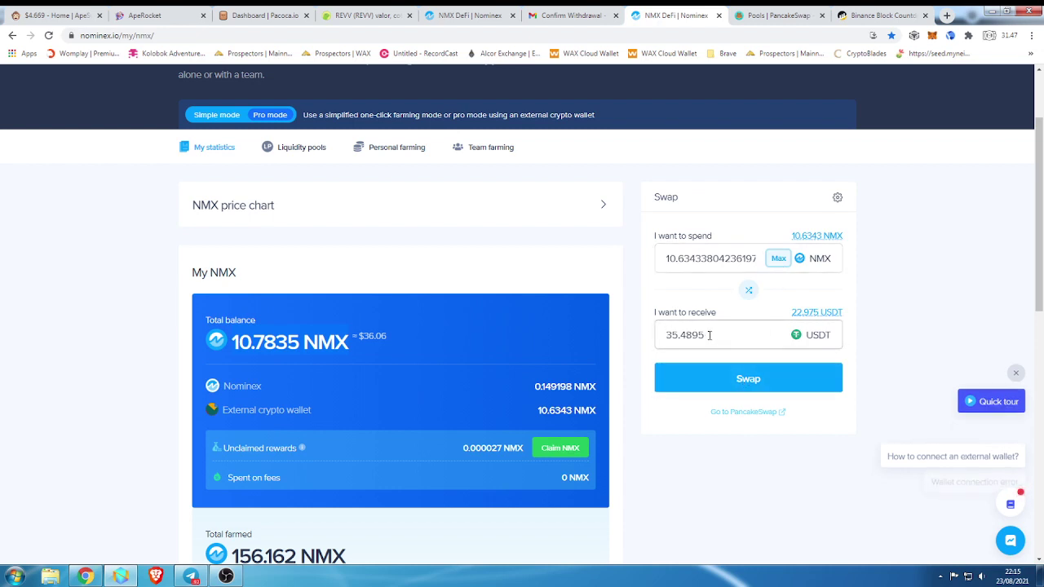
click(724, 381)
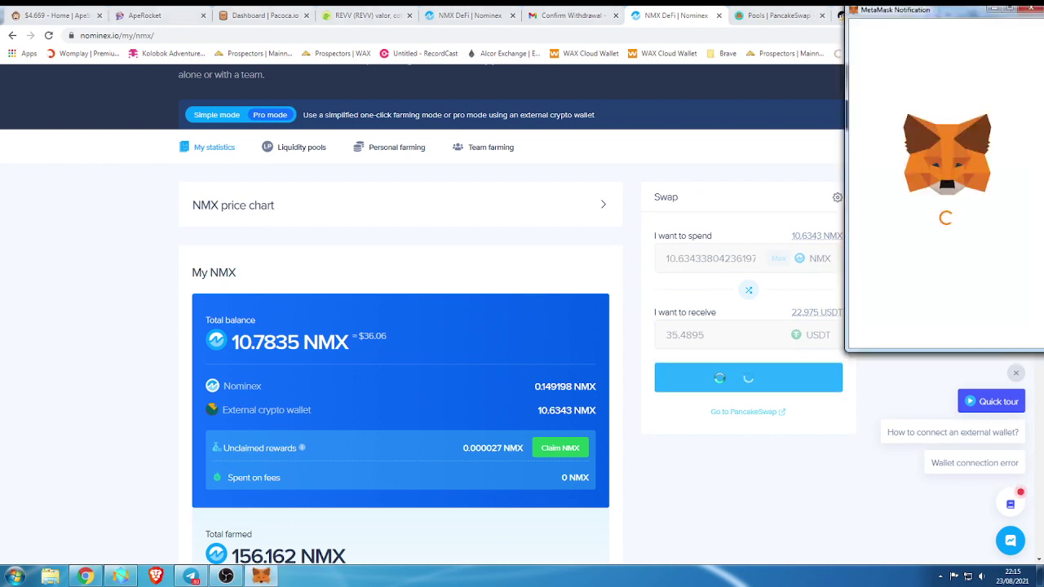
click(985, 335)
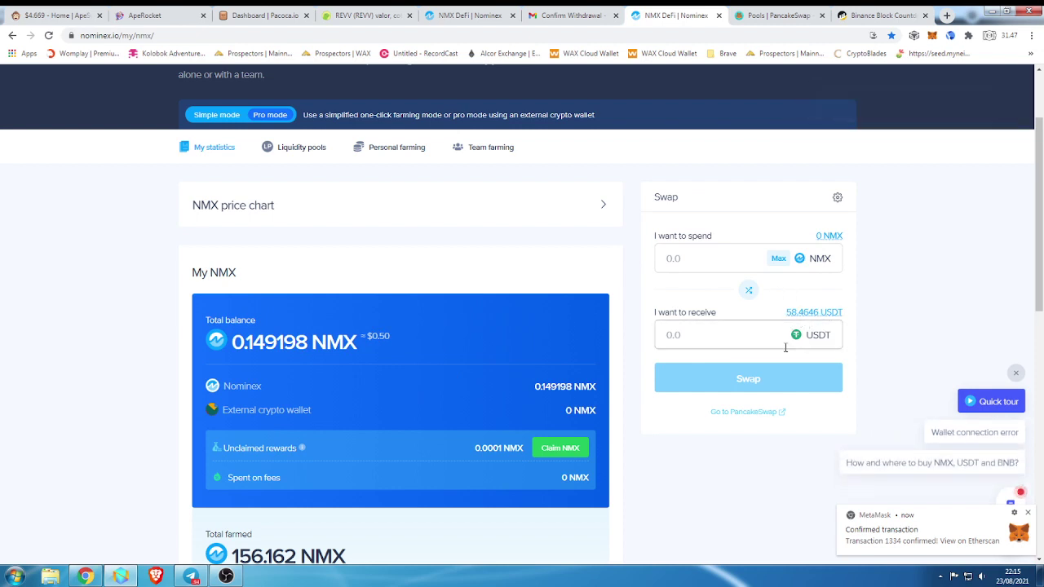
Close the withdrawal confirmation e-mail page and expand the NMX price chart on Nominex.
click(616, 14)
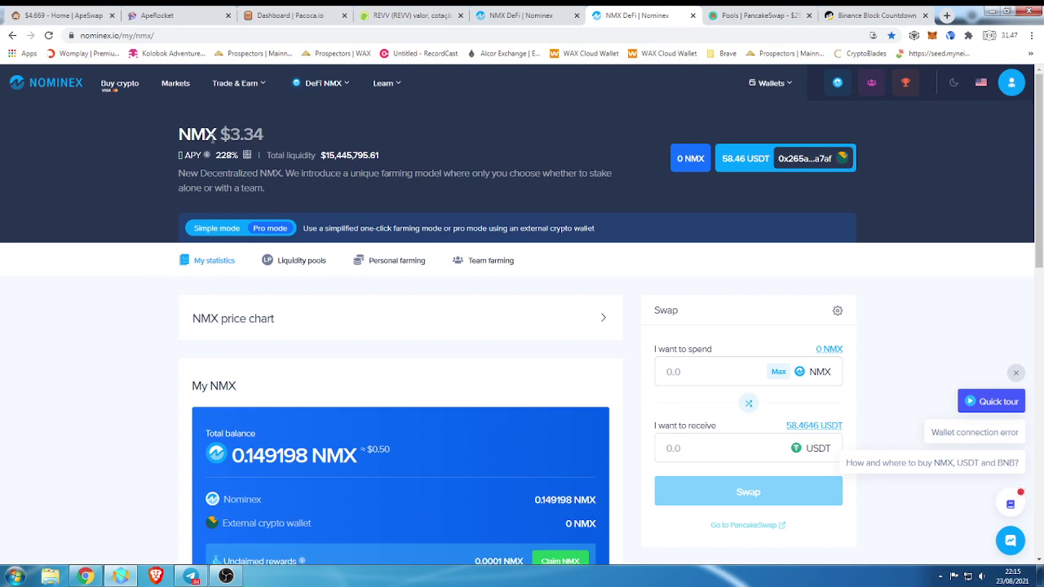
mouse_move(312, 84)
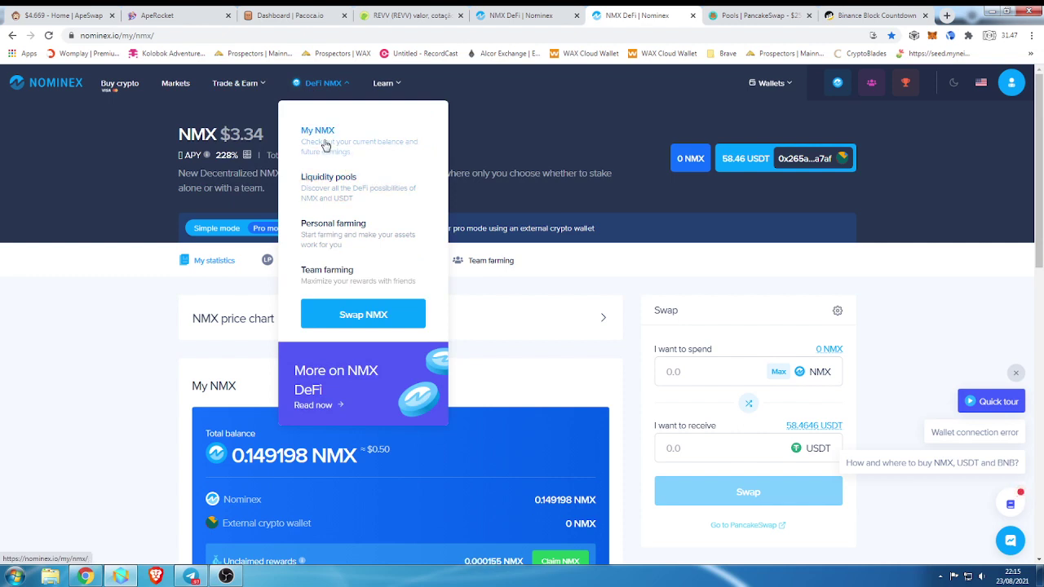
click(517, 316)
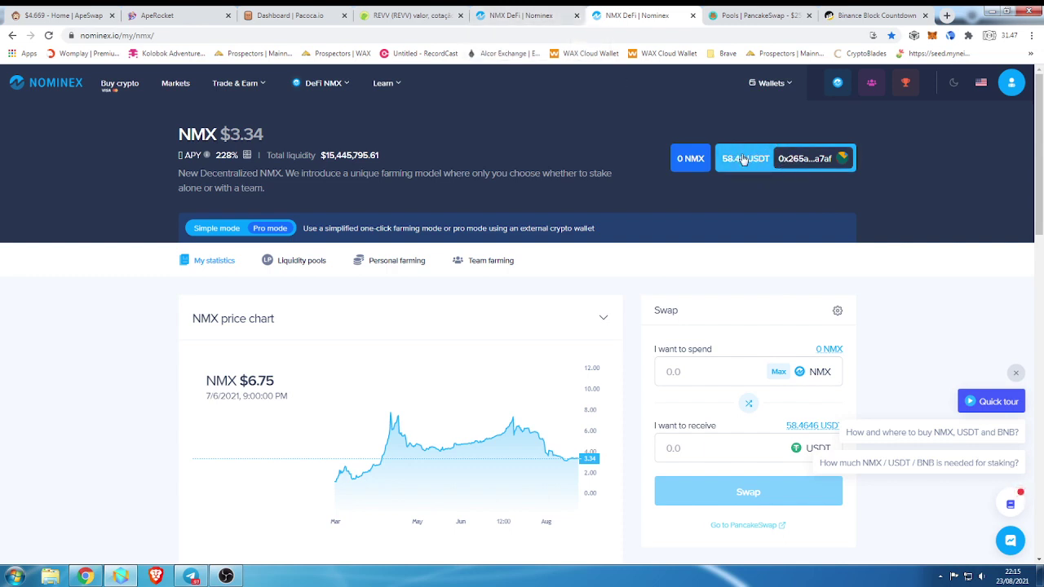
Close both Nominex pages and switch to the ApeSwap home page.
click(576, 16)
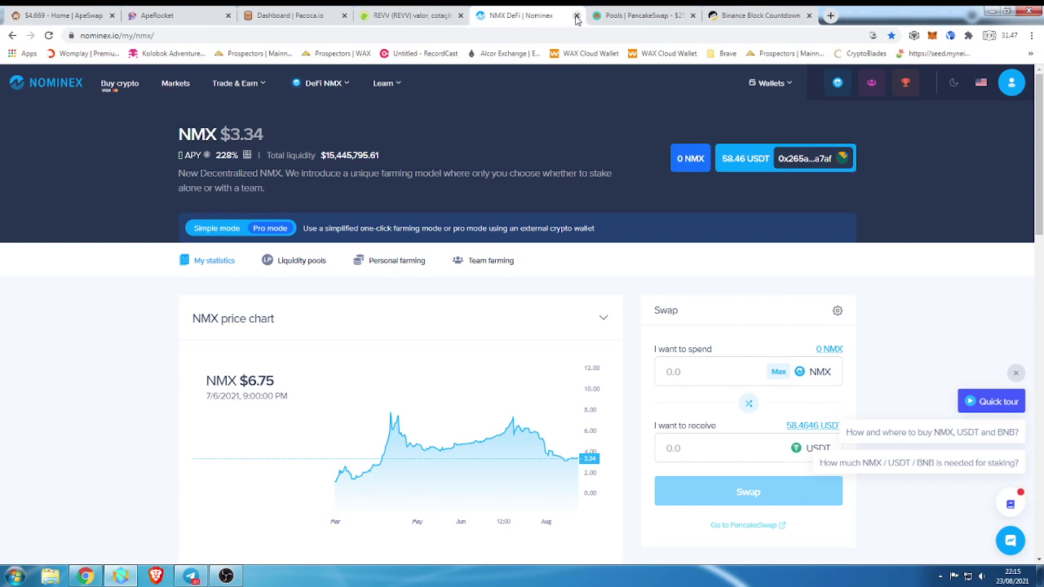
click(576, 15)
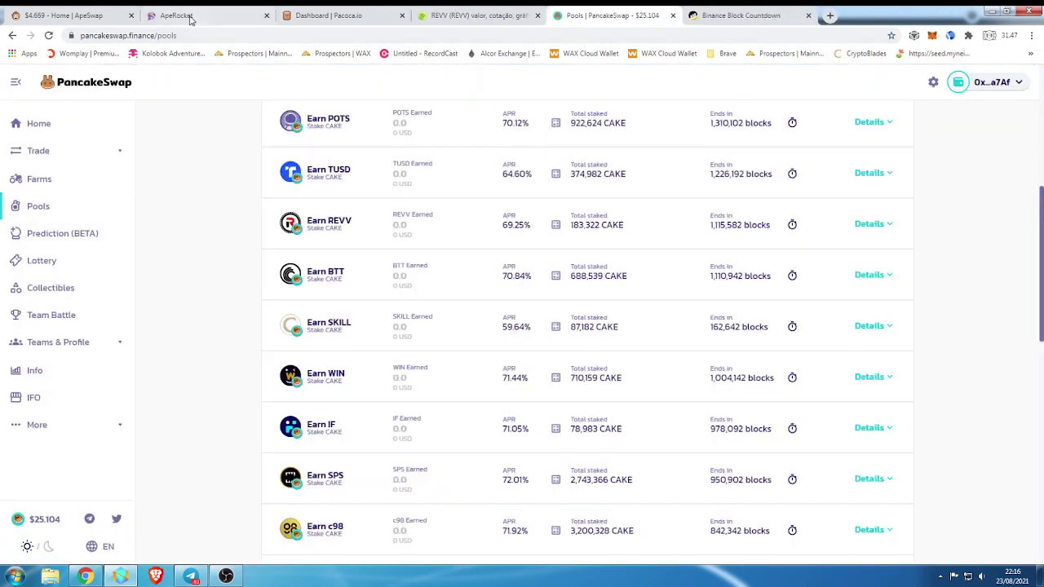
click(29, 16)
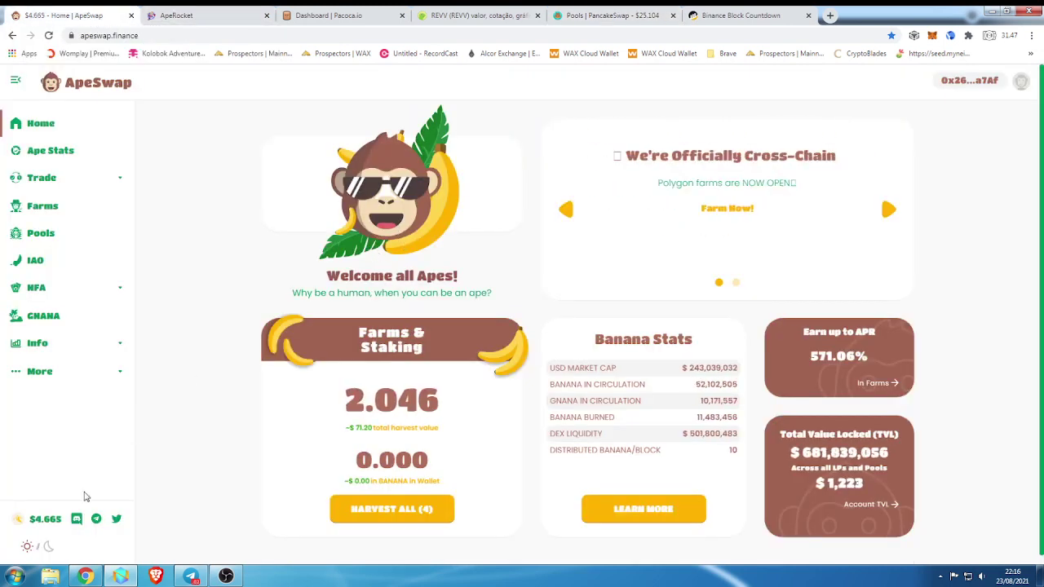
Switch to ApeRocket and expand the details of the deposited BANANA-BNB LP pool.
click(193, 15)
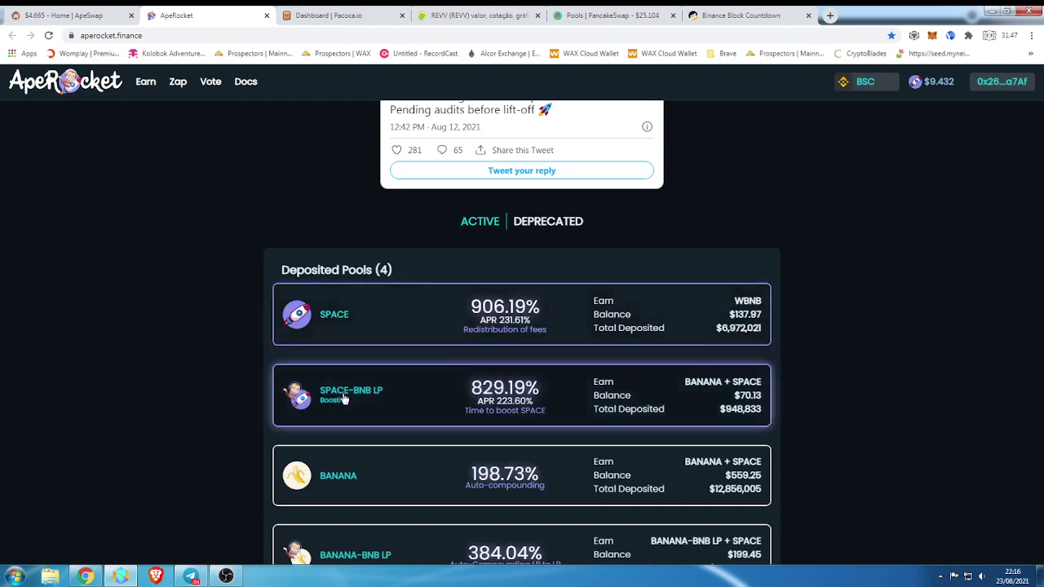
scroll(351, 408, down, 1)
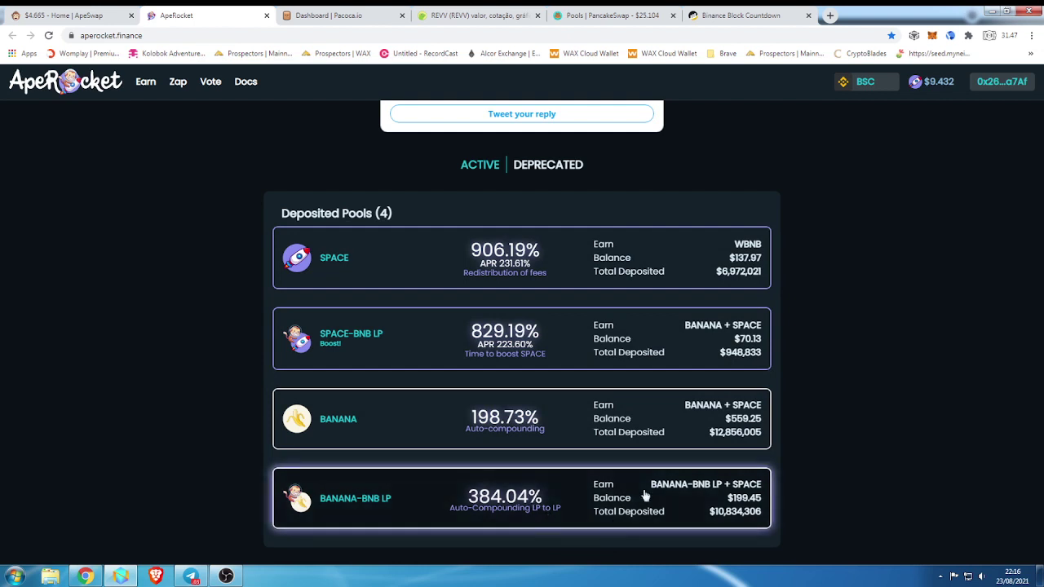
click(617, 507)
scroll(626, 497, down, 2)
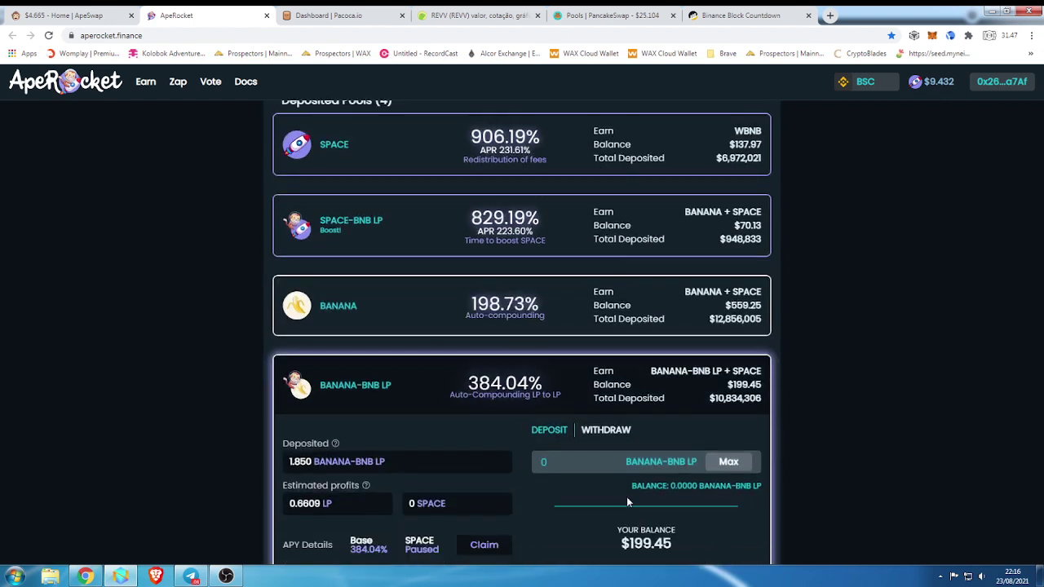
Claim and withdraw everything from the deposited BANANA-BNB LP pool on ApeRocket, confirming the transaction in MetaMask.
scroll(641, 501, down, 2)
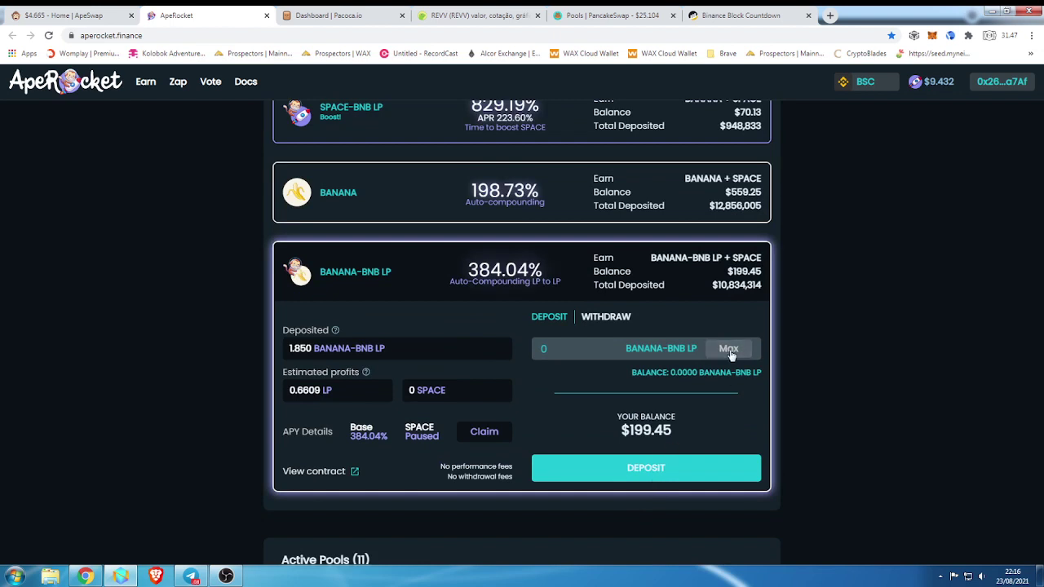
click(606, 316)
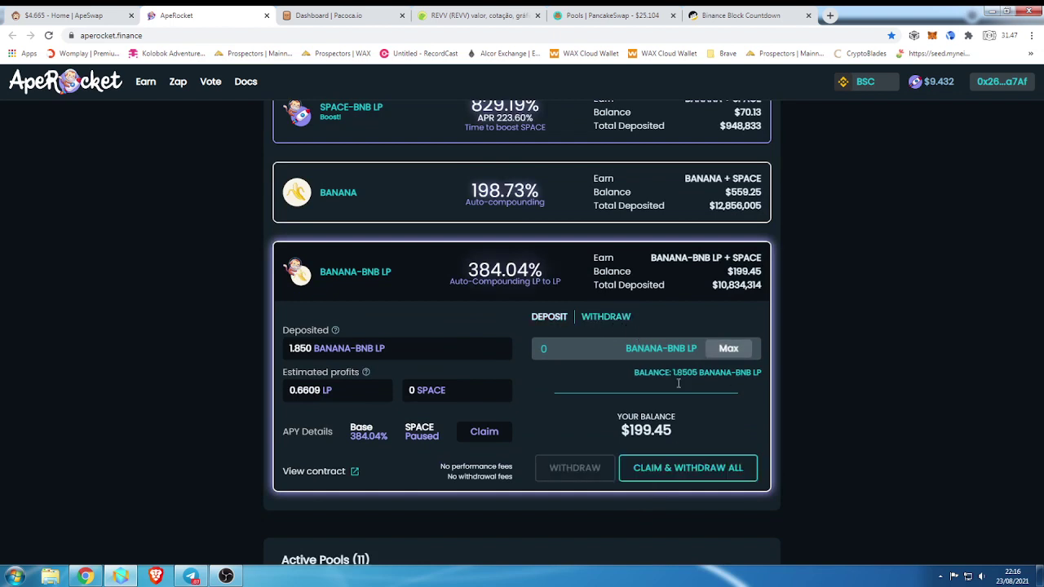
click(701, 479)
click(685, 469)
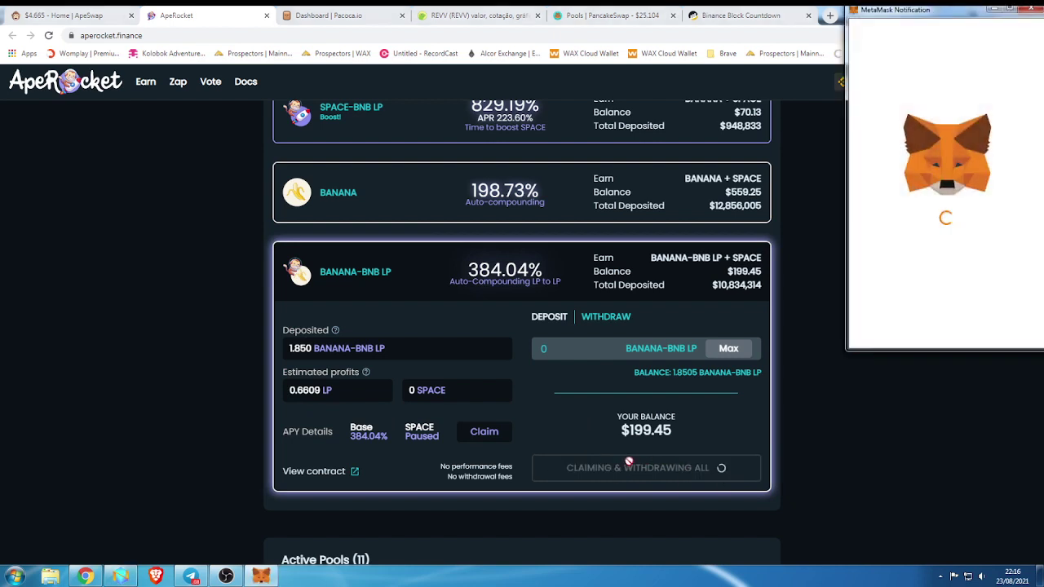
click(992, 326)
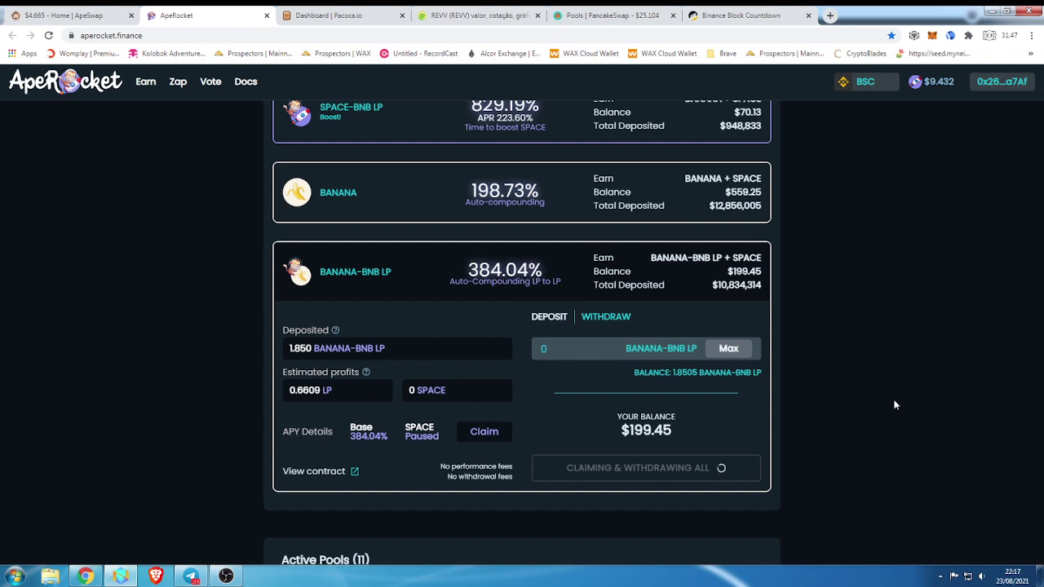
scroll(897, 399, up, 2)
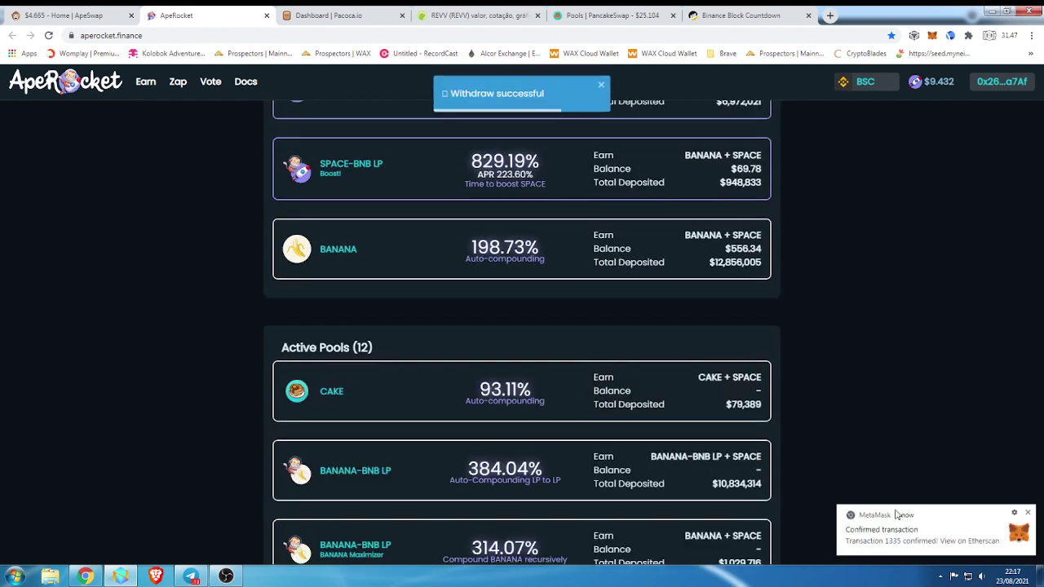
scroll(762, 482, down, 2)
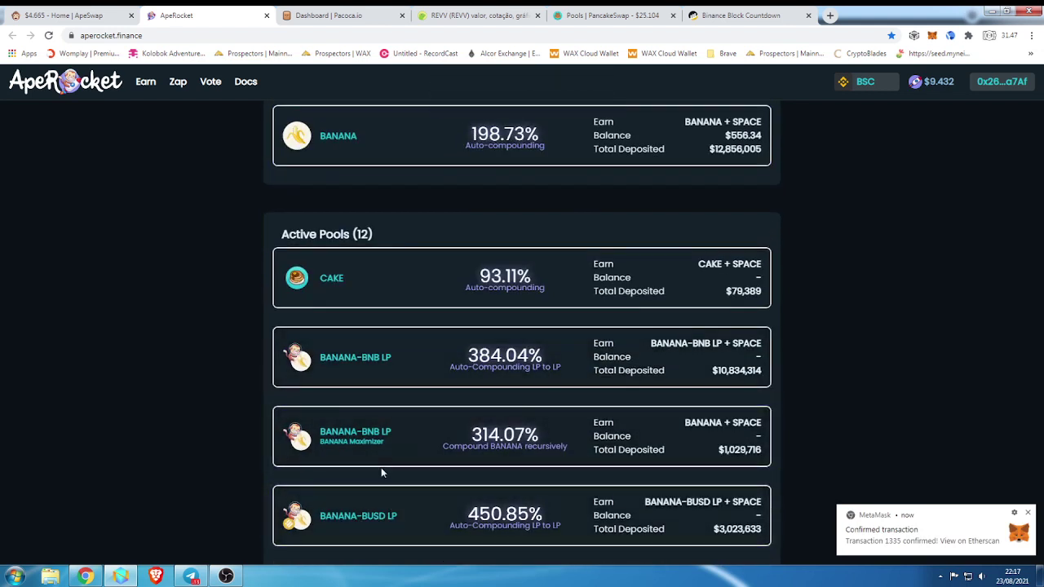
Switch to ApeSwap and open the liquidity removal form for the BANANA/BNB position.
click(69, 15)
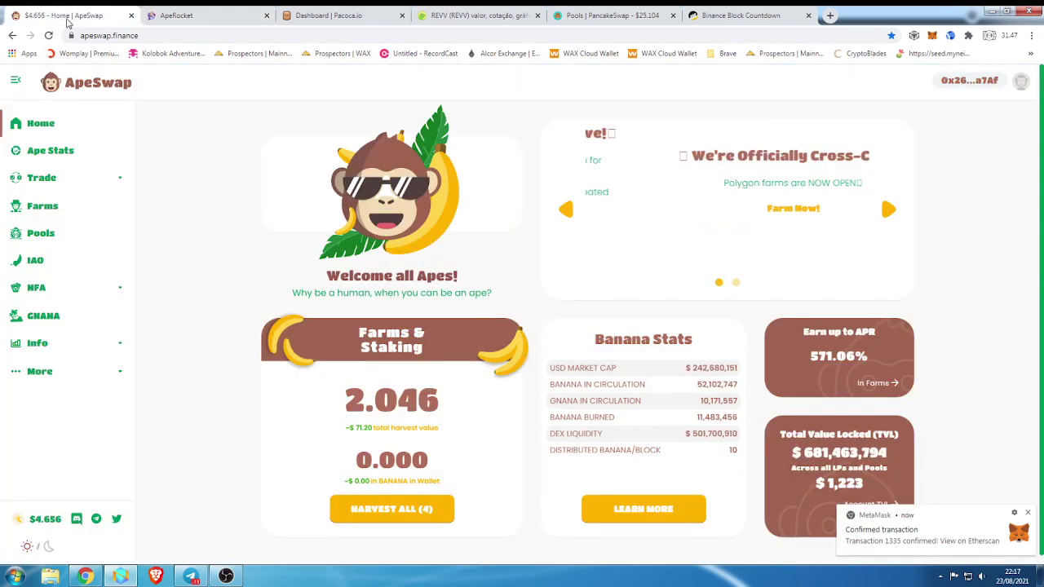
click(62, 189)
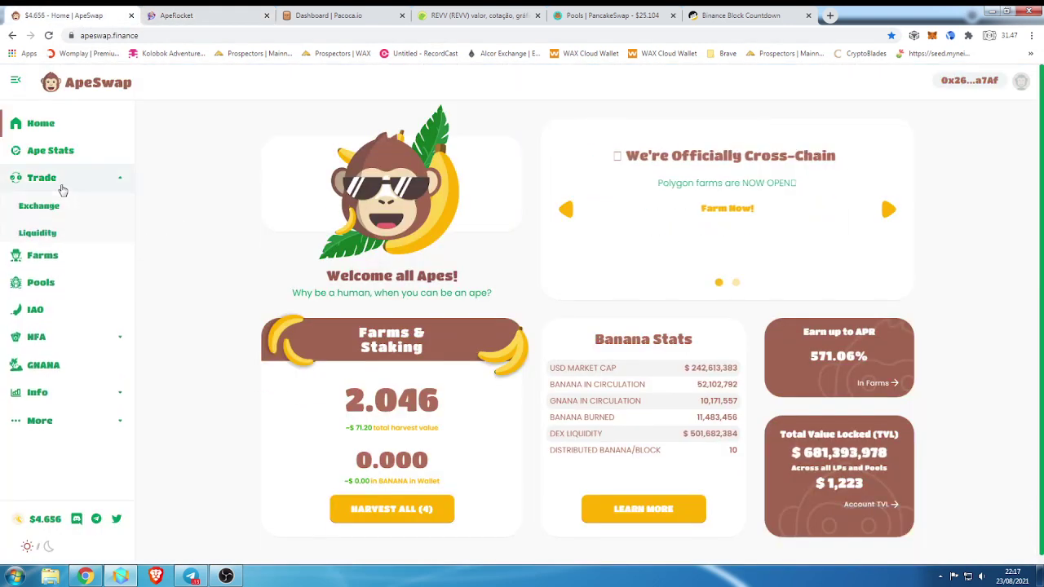
click(37, 234)
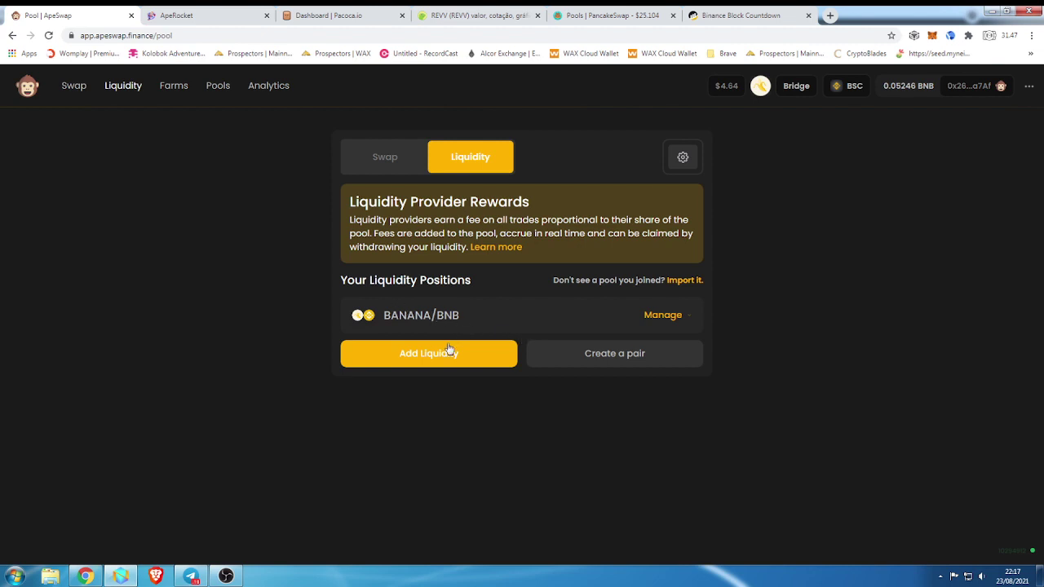
click(667, 316)
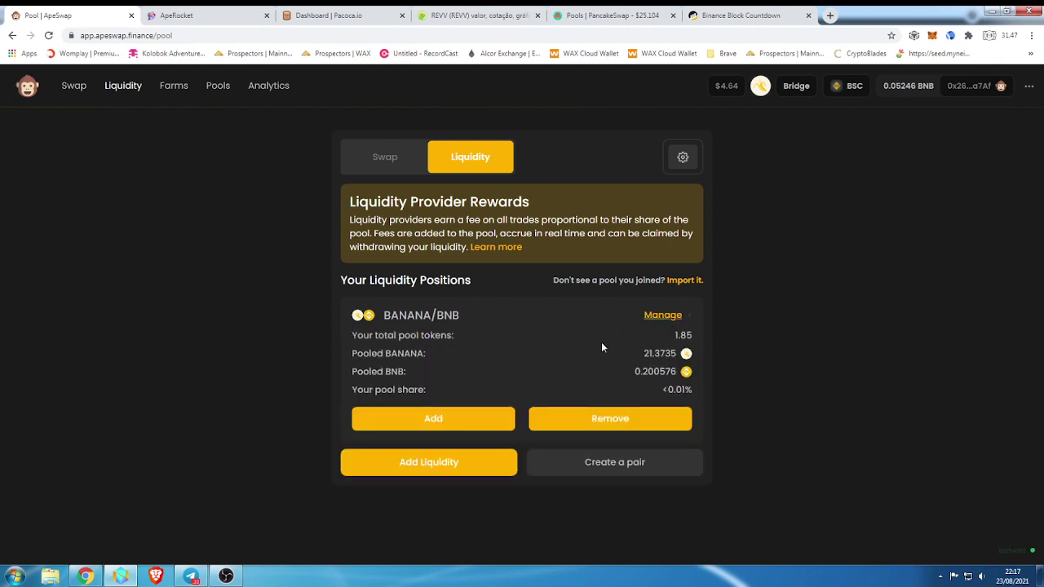
click(619, 421)
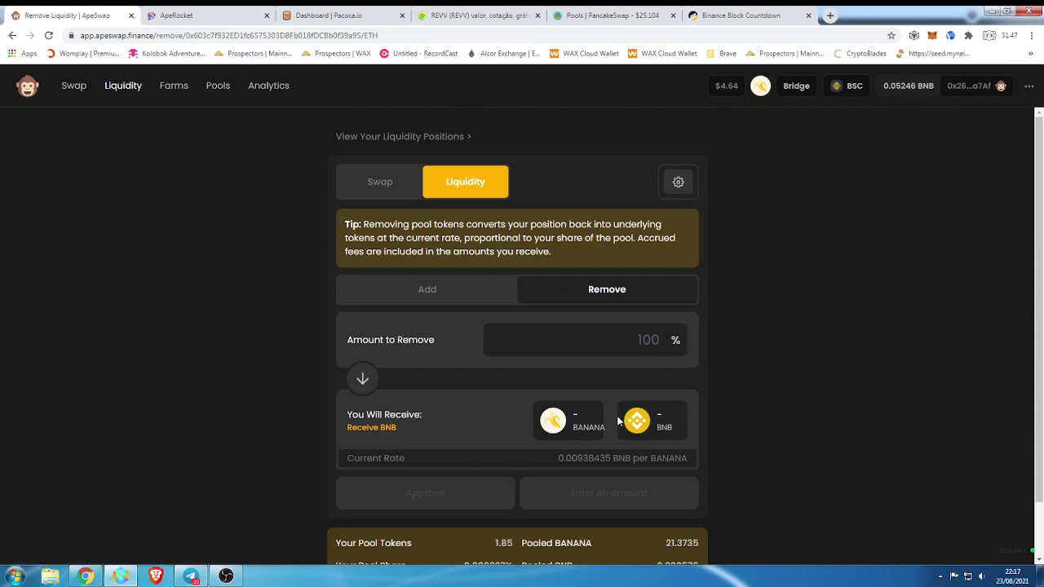
Set the amount to remove to 100% and approve ApeSwap's spending of the APE-LP tokens in MetaMask.
scroll(619, 420, down, 1)
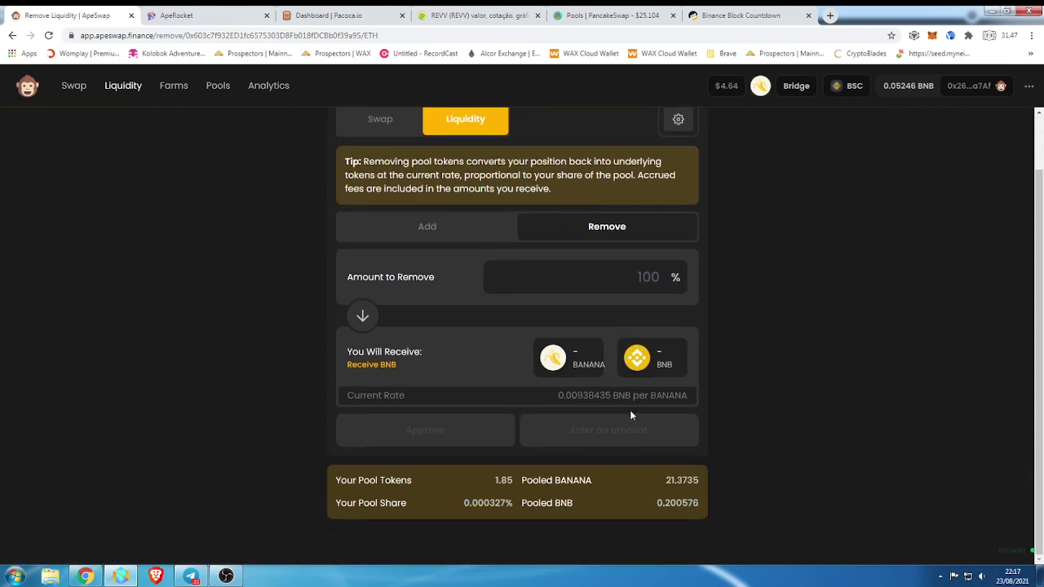
scroll(630, 415, up, 1)
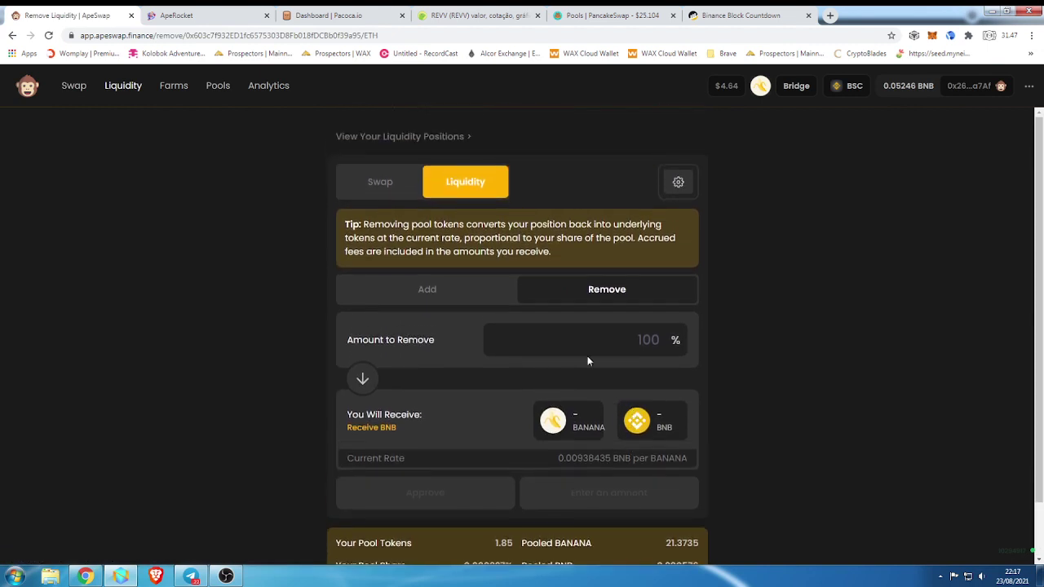
text(100)
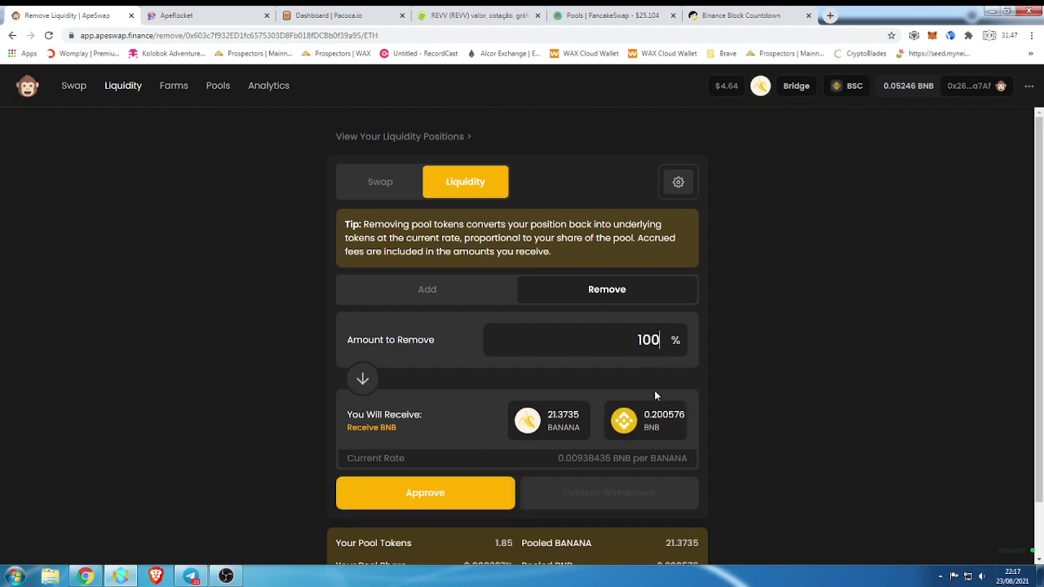
scroll(655, 397, down, 1)
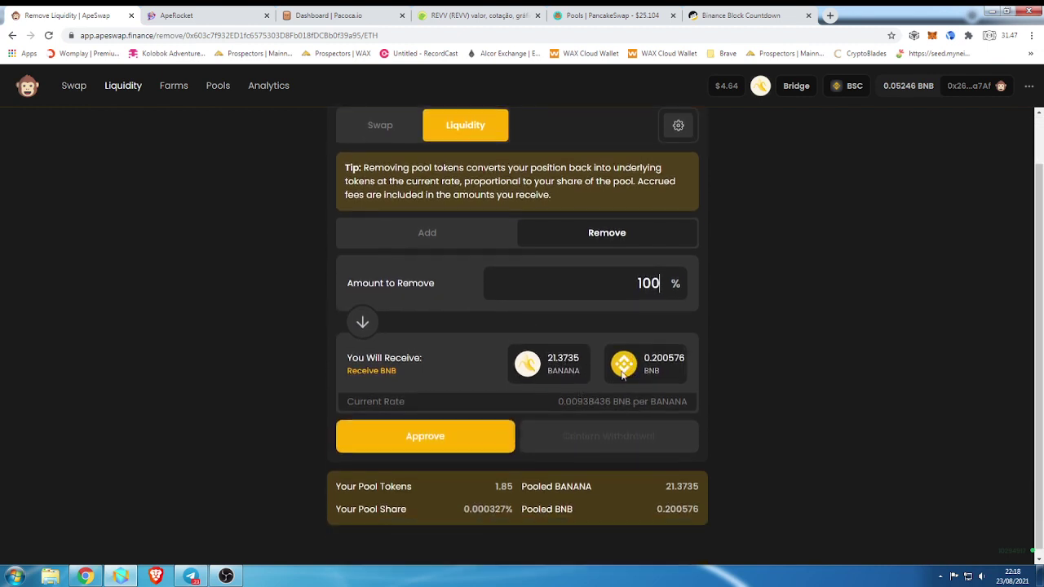
click(446, 442)
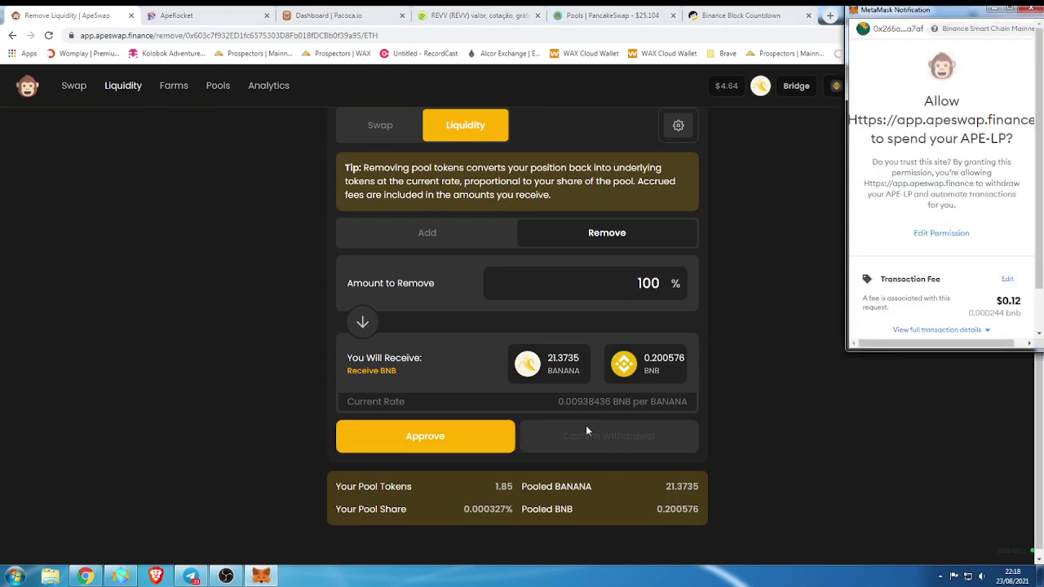
scroll(987, 336, down, 2)
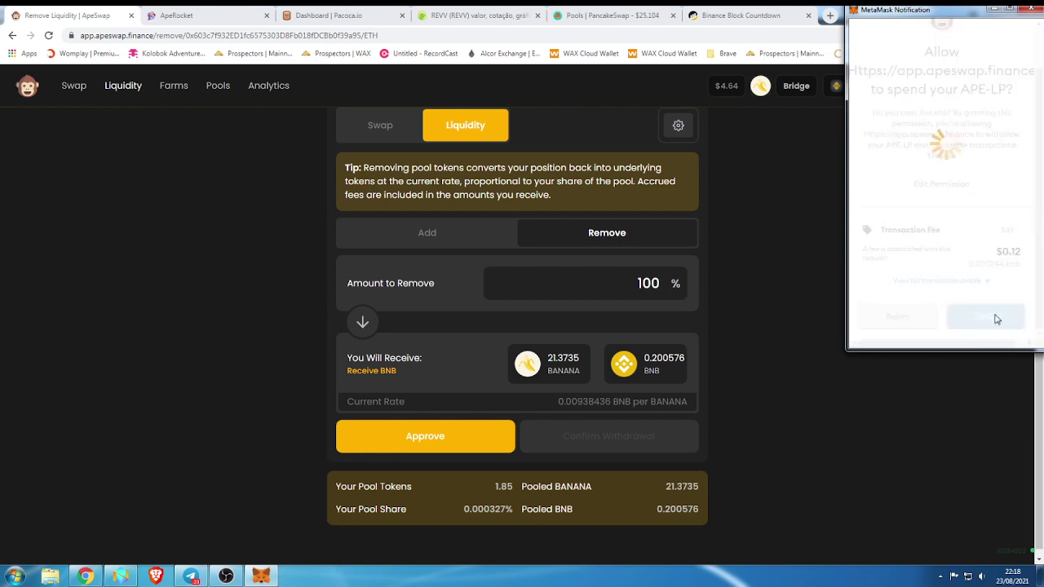
click(988, 320)
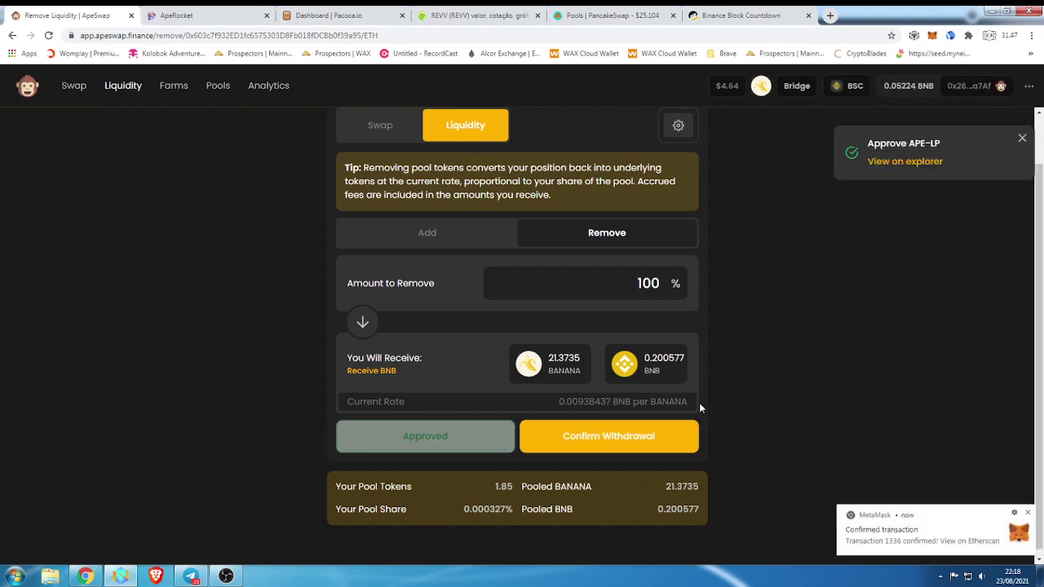
Confirm the withdrawal of the BANANA/BNB liquidity on ApeSwap and in MetaMask.
click(621, 443)
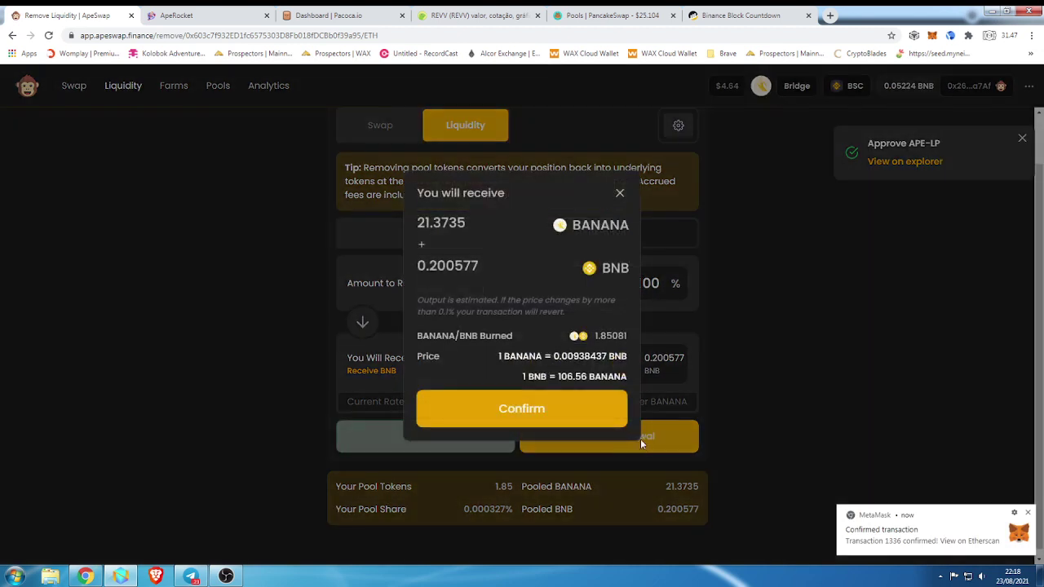
click(582, 414)
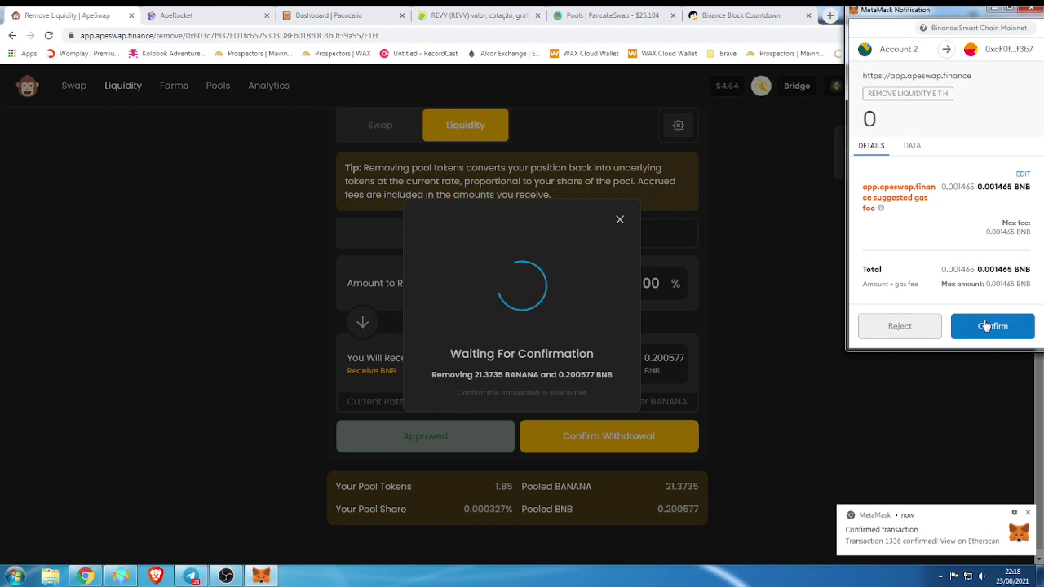
click(990, 325)
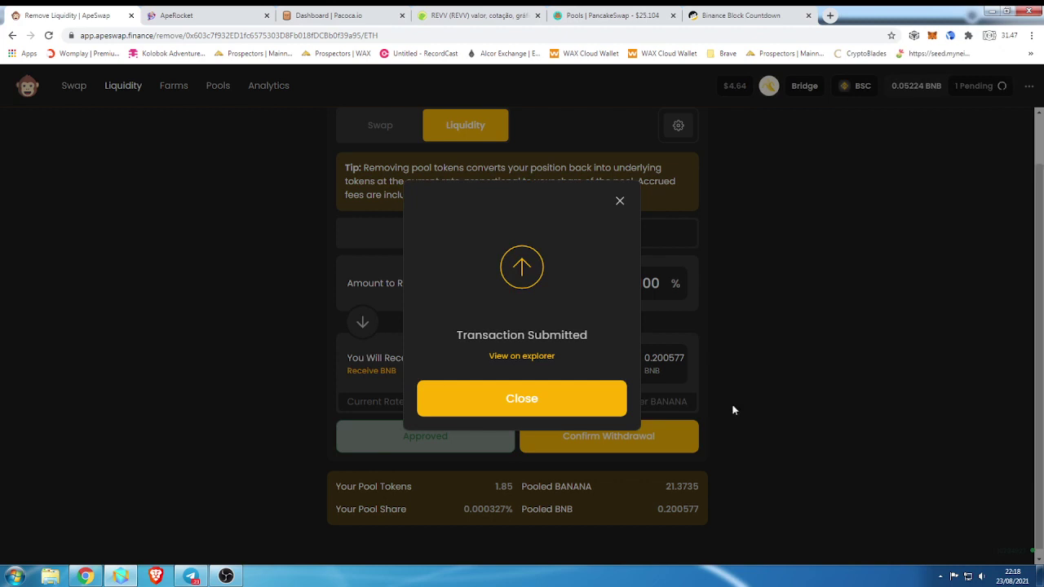
Switch to ApeRocket and check the estimated profits of the deposited SPACE and SPACE-BNB LP pools.
click(195, 15)
scroll(412, 273, up, 4)
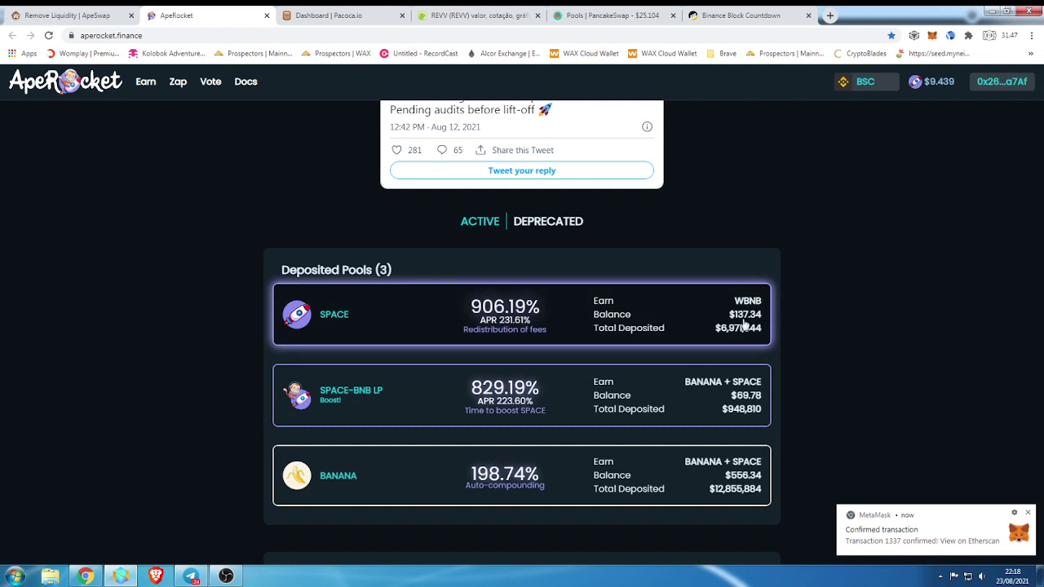
click(507, 316)
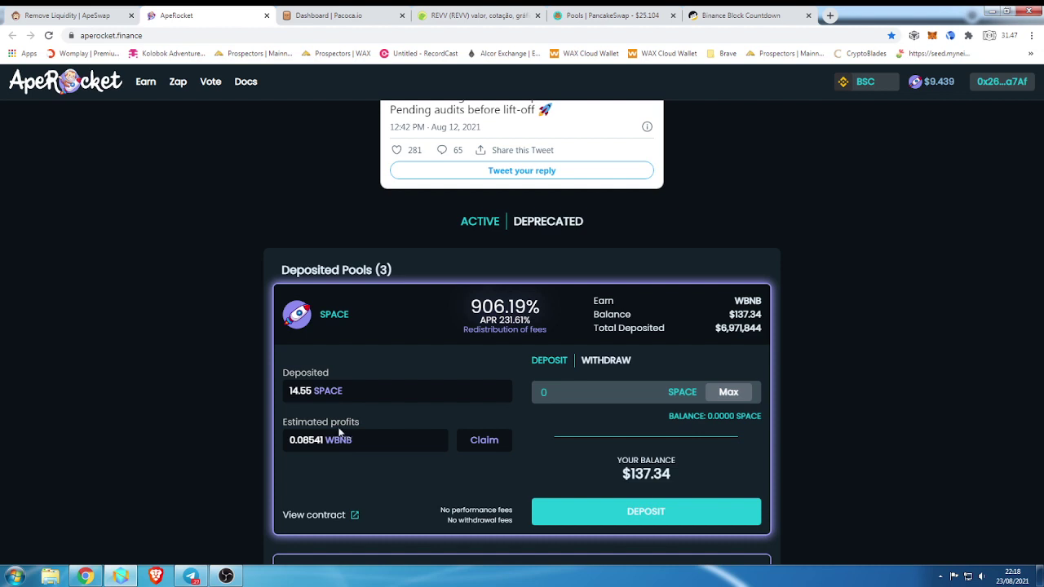
scroll(373, 420, down, 3)
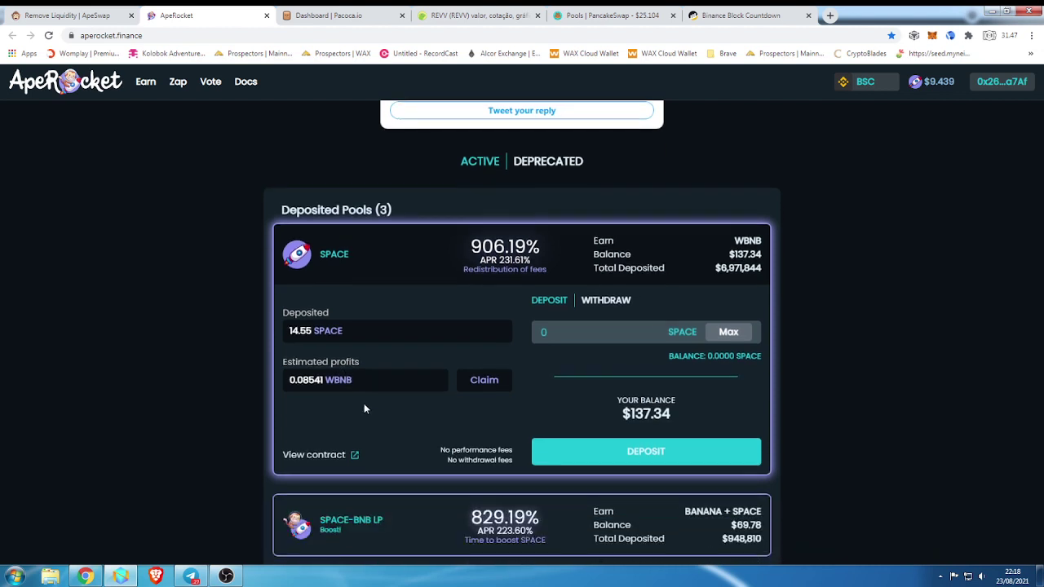
click(341, 361)
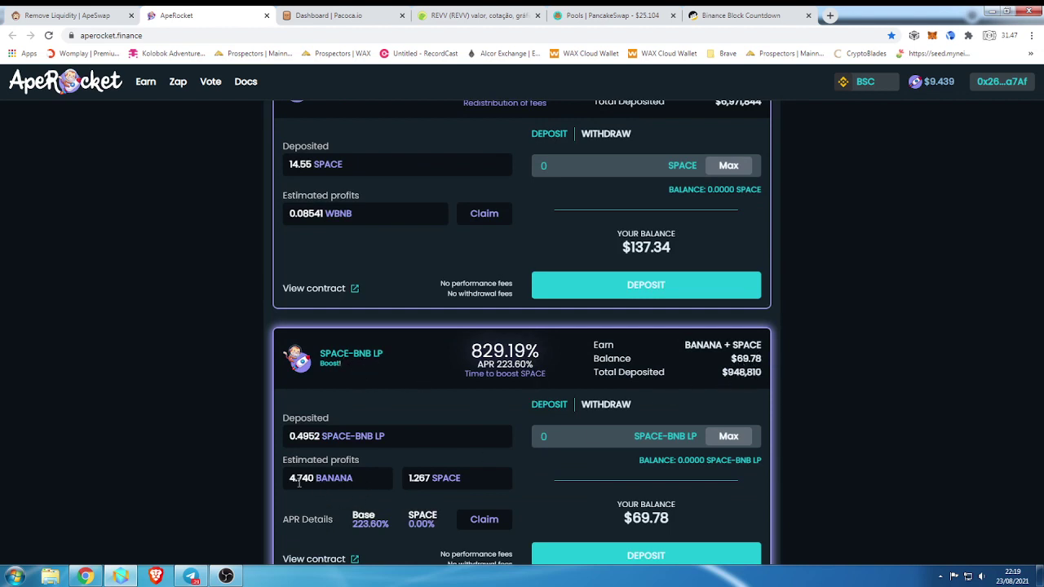
drag(291, 479, 346, 480)
drag(408, 478, 429, 479)
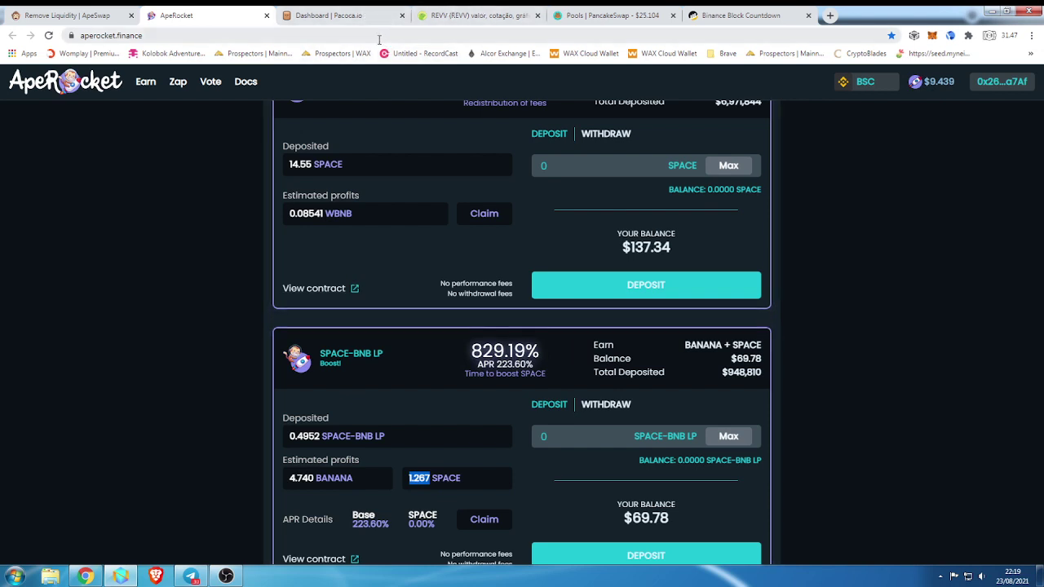
Return to ApeSwap, dismiss the submitted transaction notice and open the swap form.
click(65, 14)
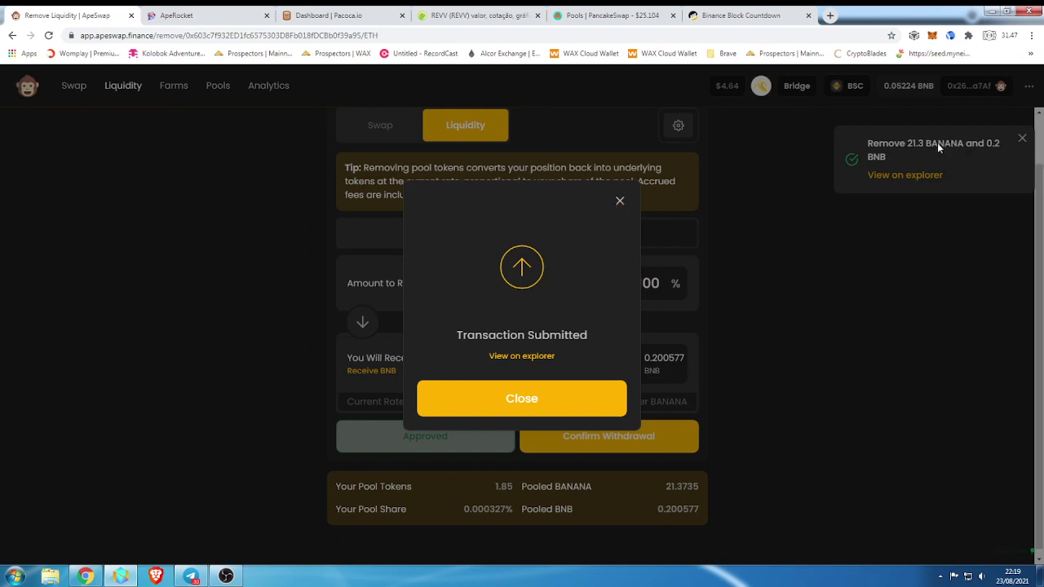
click(620, 201)
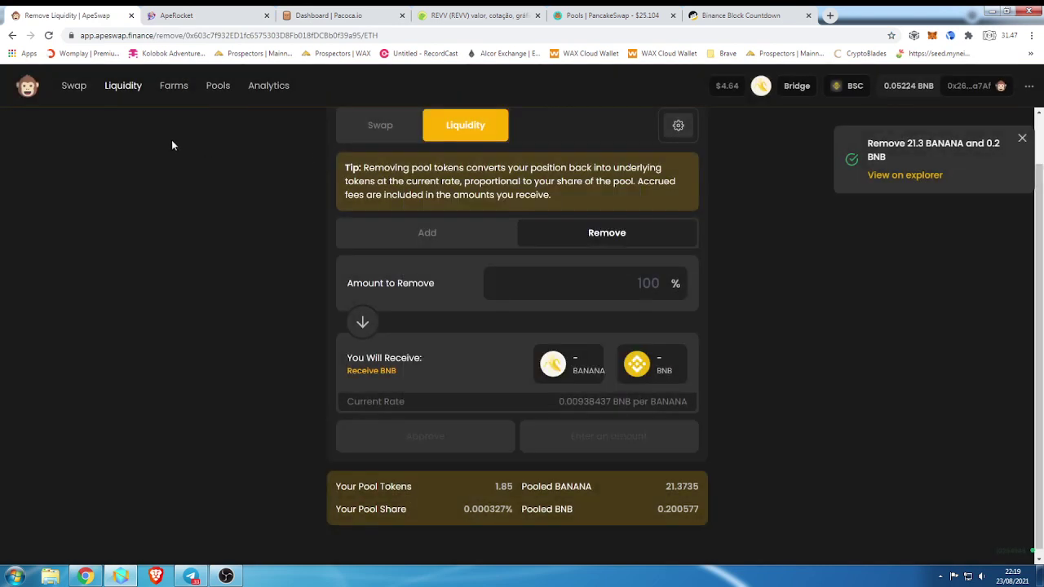
click(375, 130)
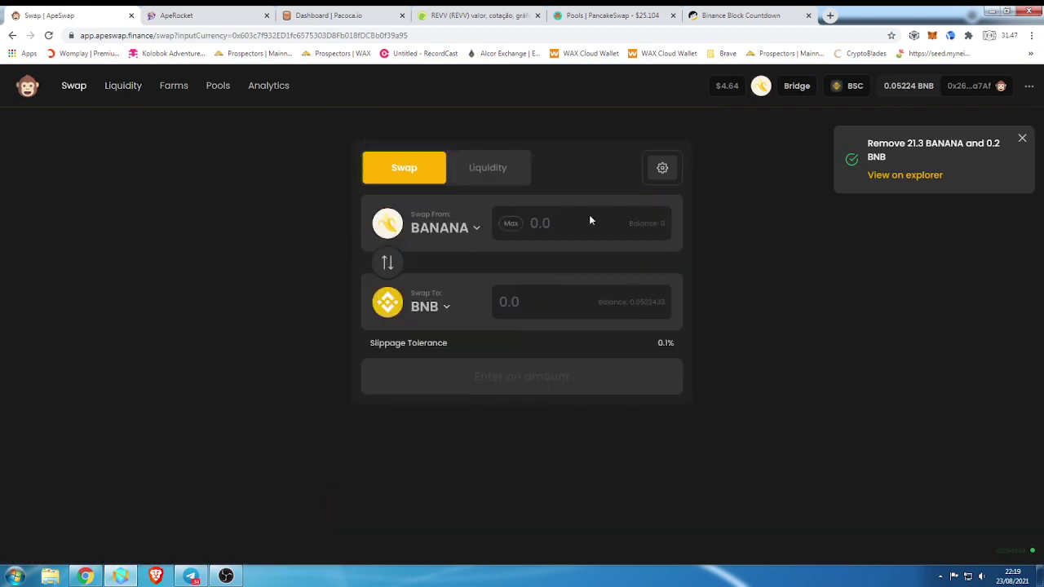
Choose BNB as the token to swap from, with BANANA as the token to receive.
click(478, 230)
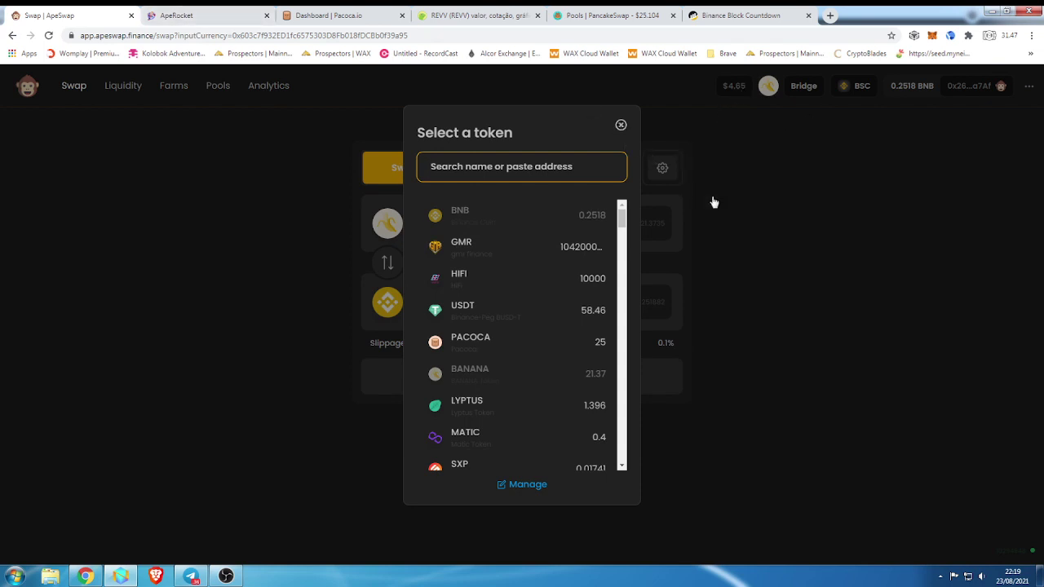
click(621, 127)
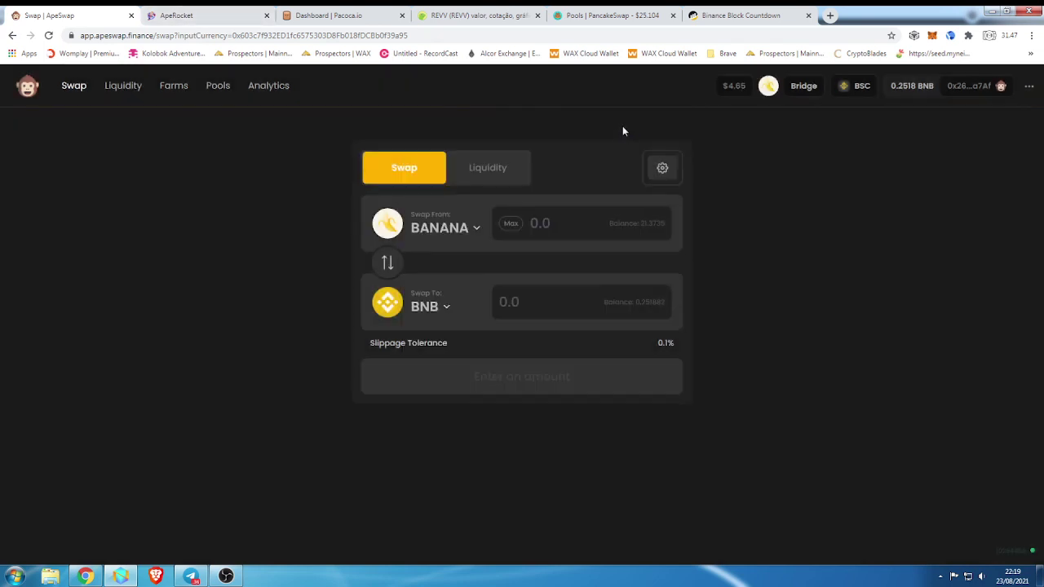
click(478, 229)
click(478, 226)
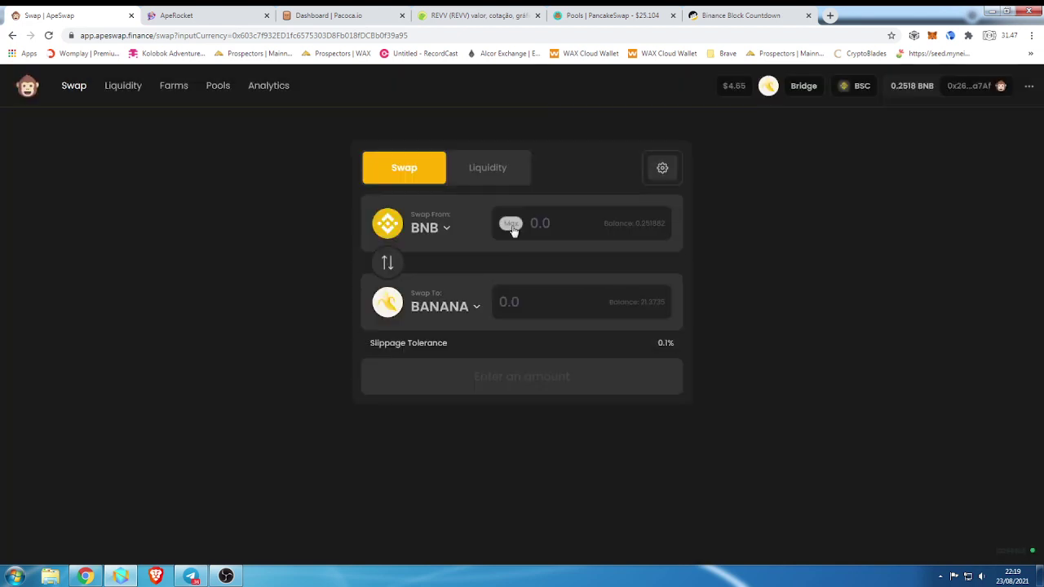
Choose BANANA as the token to swap from, with BNB to receive, and set the amount to the full BANANA balance.
click(438, 228)
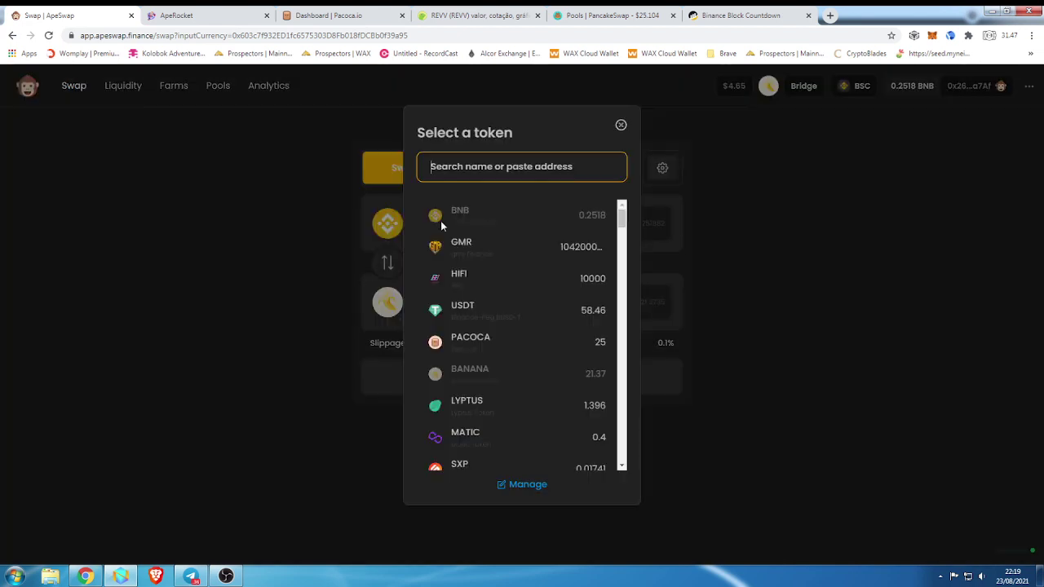
scroll(477, 383, down, 3)
scroll(479, 377, down, 2)
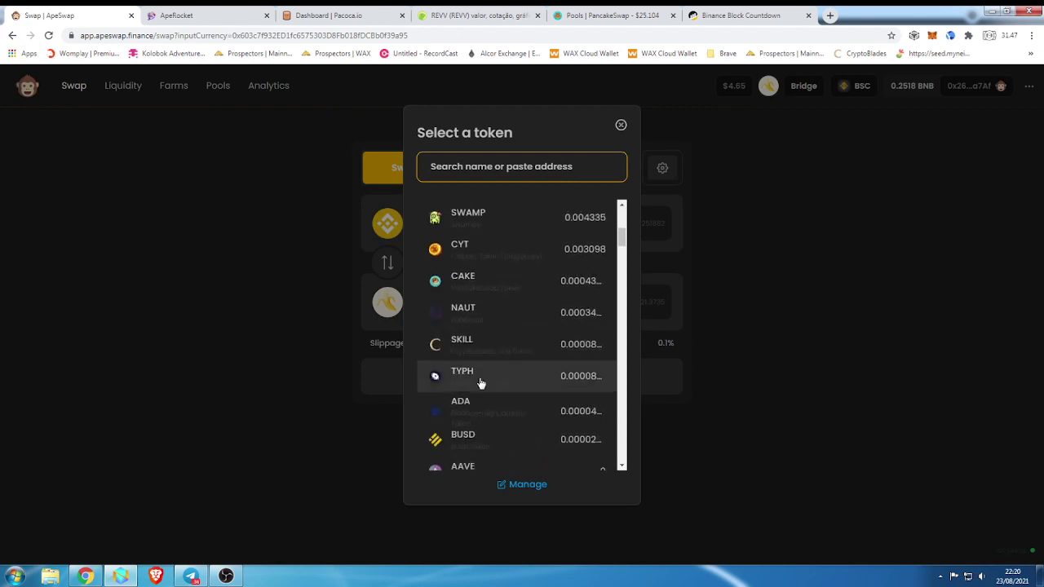
scroll(478, 364, up, 3)
scroll(479, 367, up, 3)
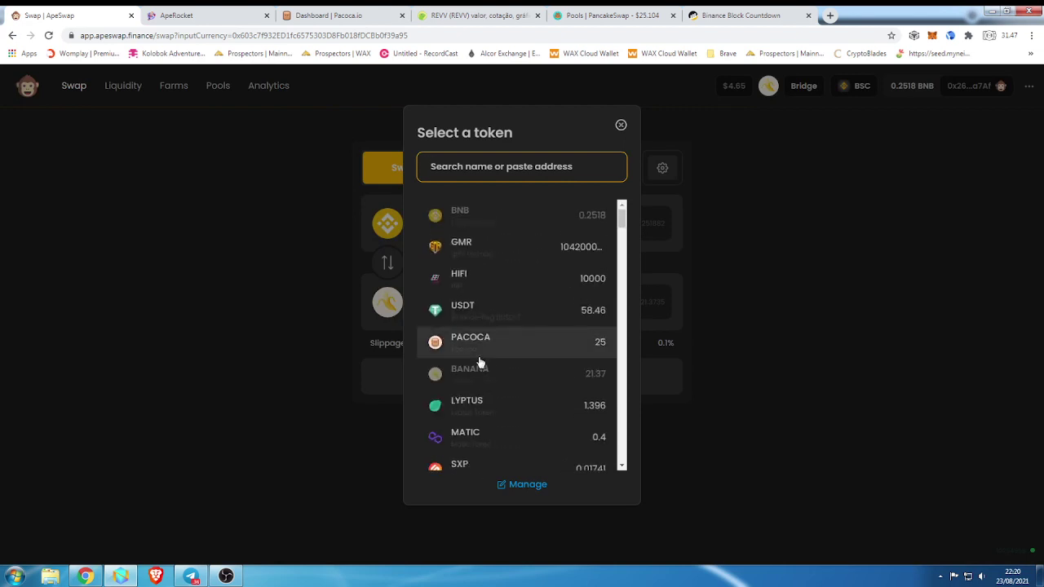
click(486, 373)
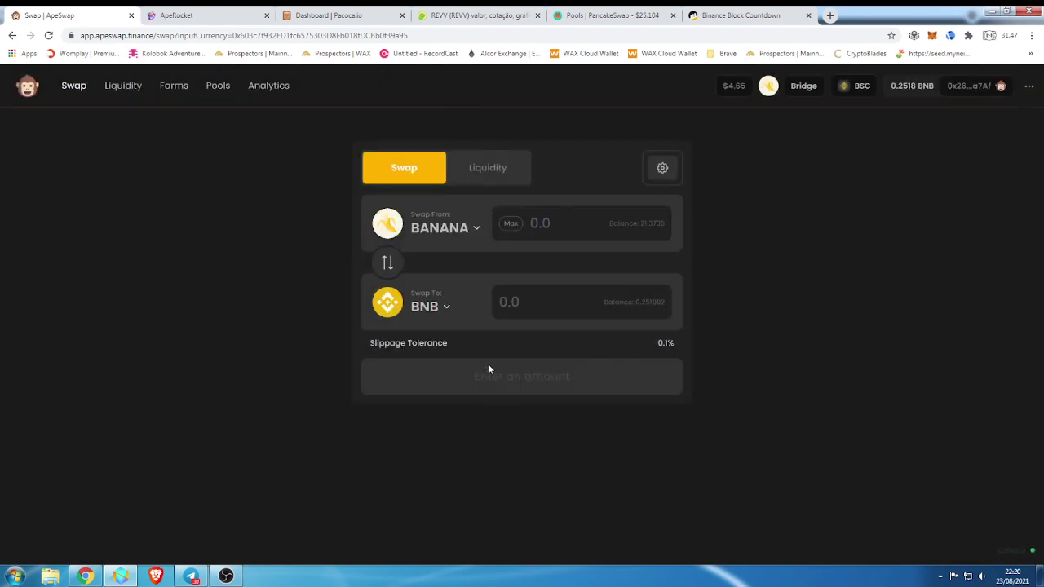
click(511, 223)
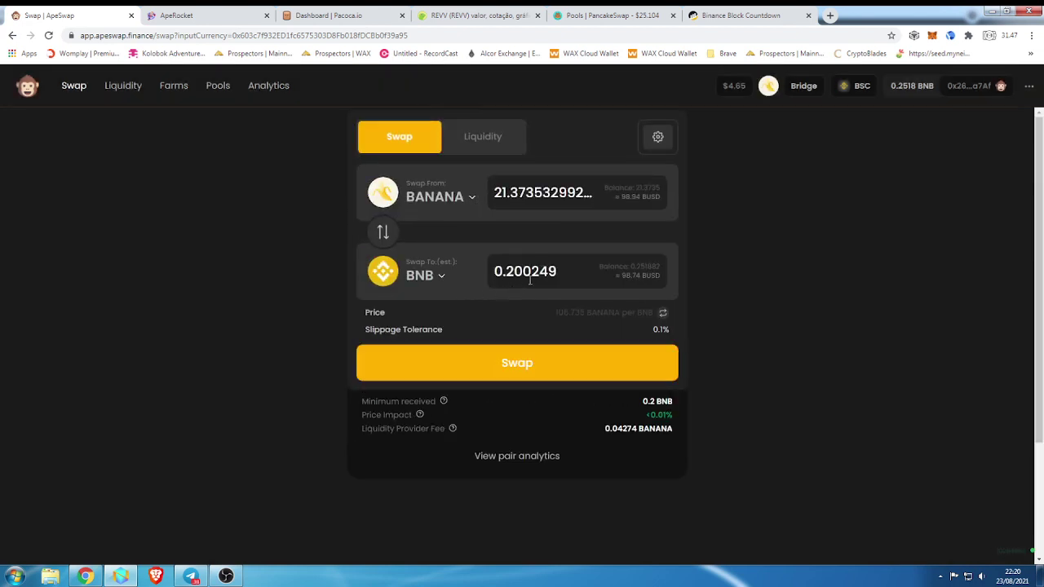
Search the token list for "cake" and choose CAKE as the token to receive.
click(446, 279)
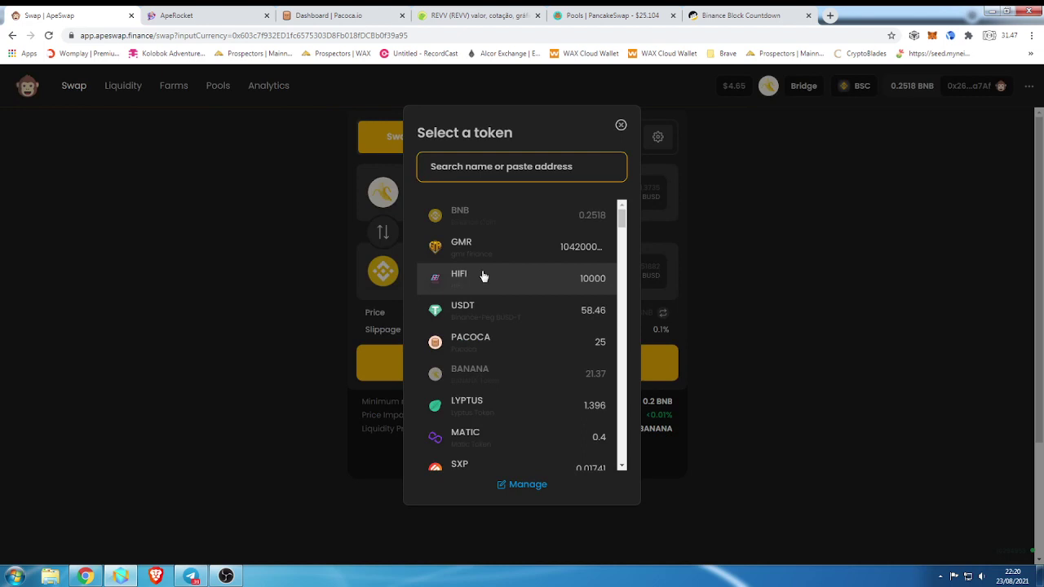
text(cvak)
key(BackSpace)
key(BackSpace)
key(BackSpace)
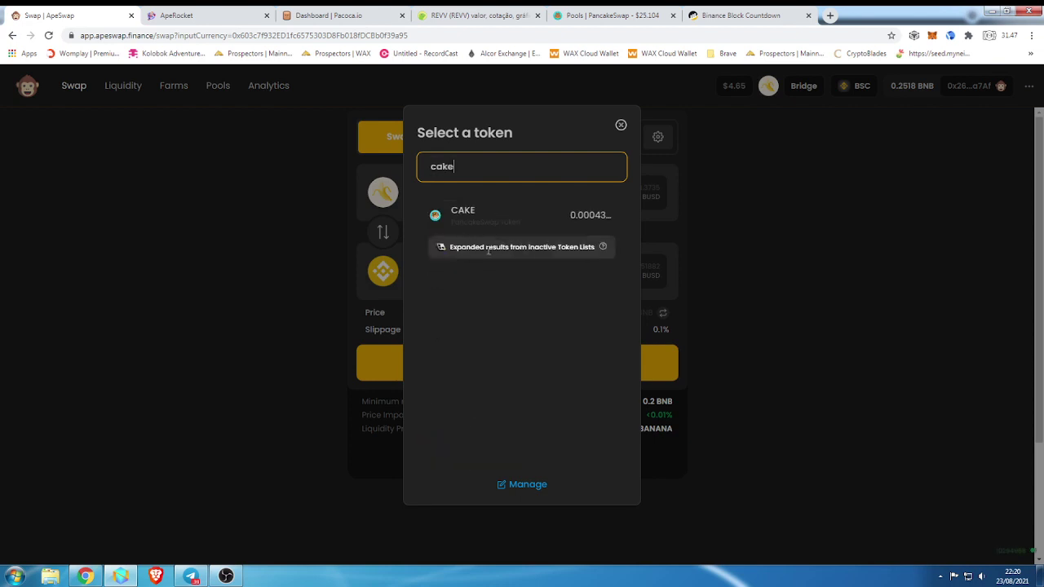
click(486, 219)
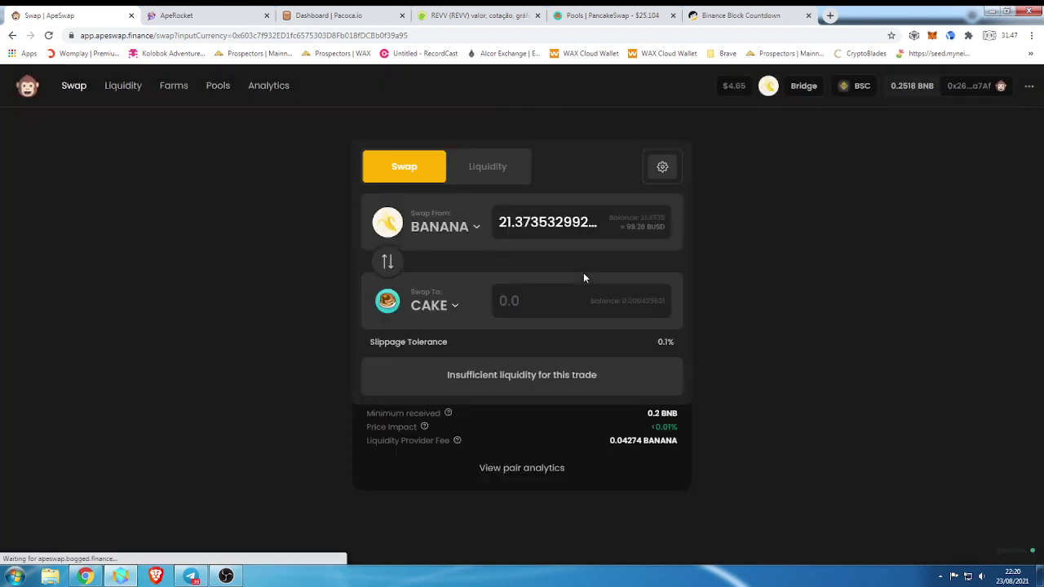
Edit the decimals of the BANANA amount to refresh the quote, and reset it to the full balance.
click(578, 222)
key(BackSpace)
key(BackSpace)
key(BackSpace)
key(BackSpace)
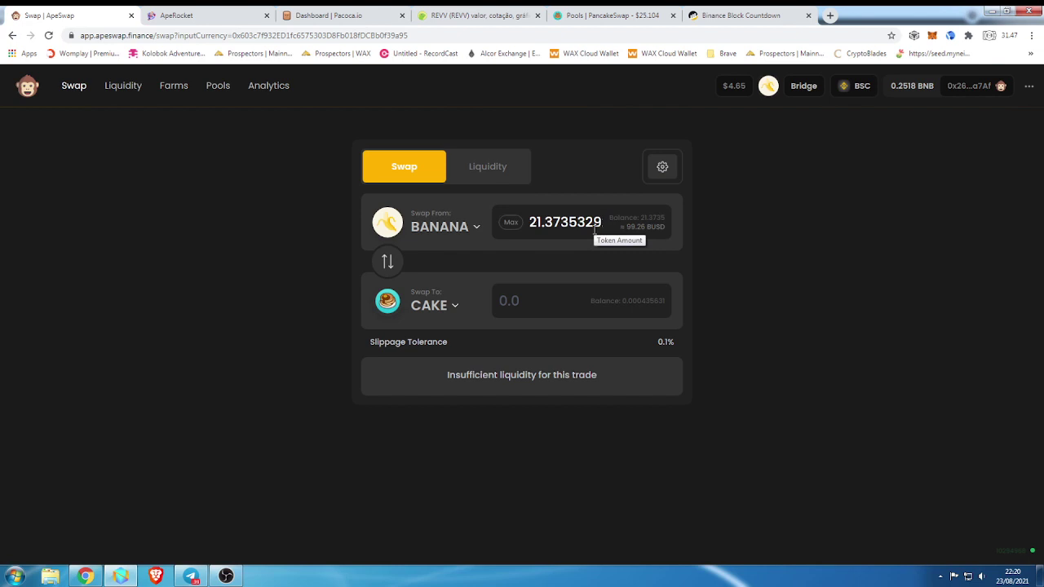
key(BackSpace)
text(0)
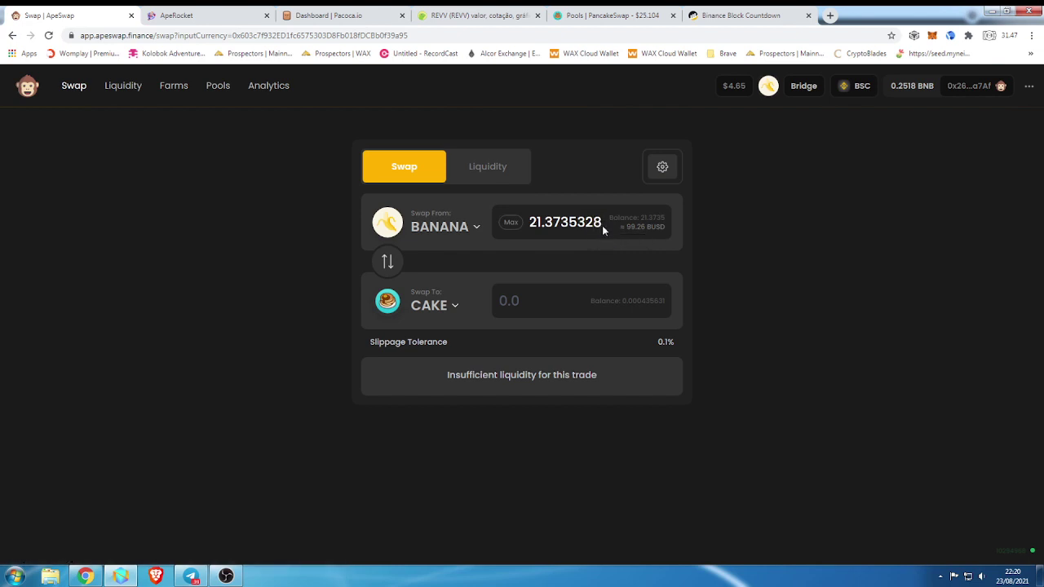
key(BackSpace)
key(BackSpace)
text(83)
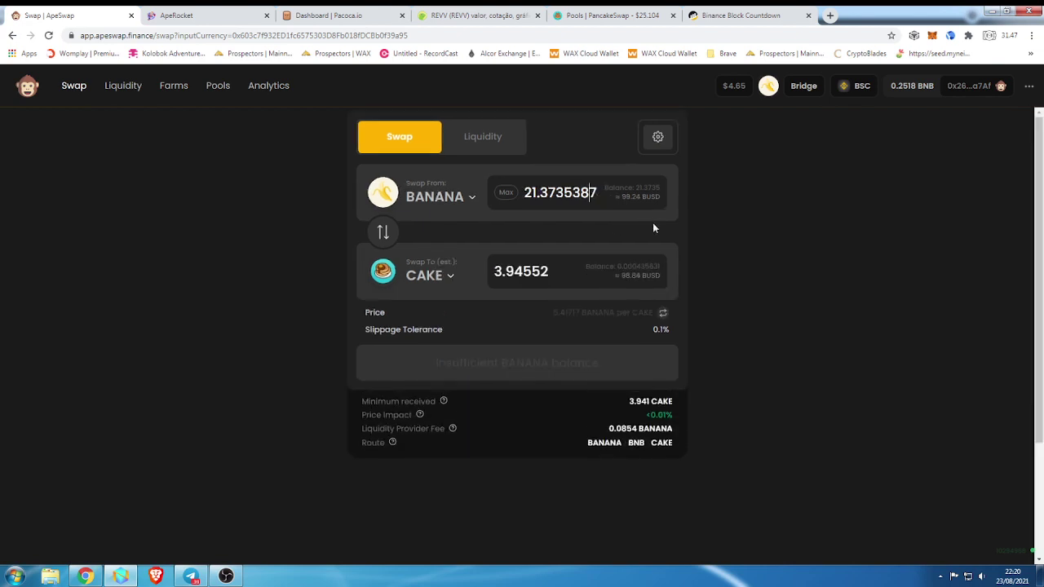
click(517, 193)
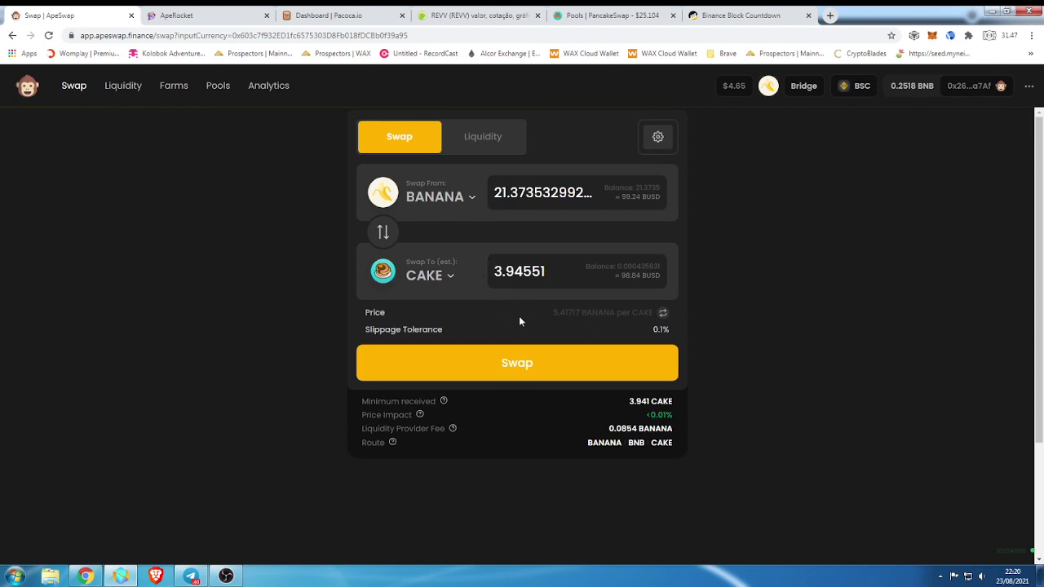
Submit the BANANA to CAKE swap, confirm it on ApeSwap and in MetaMask, and dismiss the submission notice.
click(533, 368)
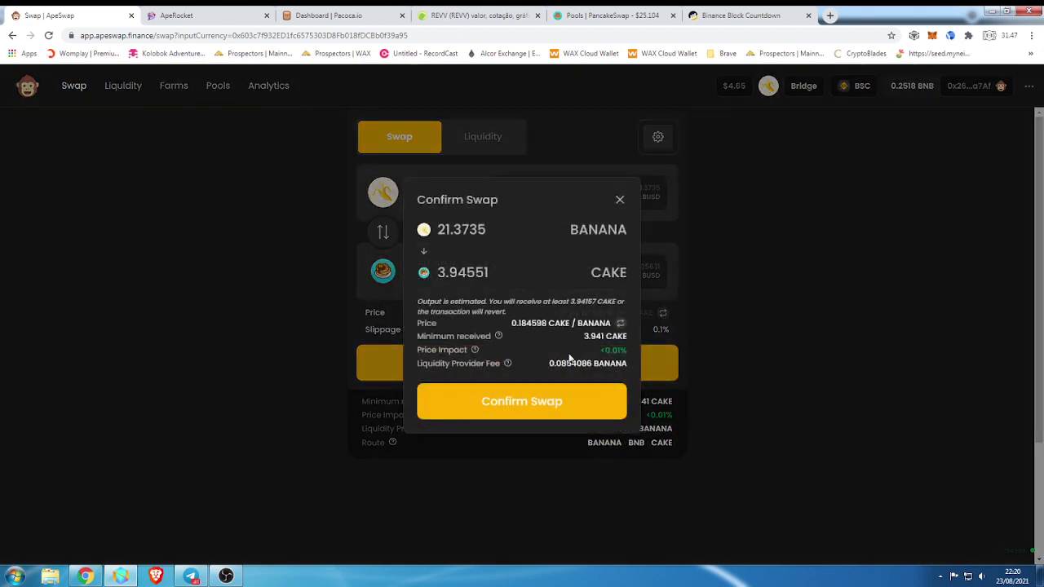
click(512, 408)
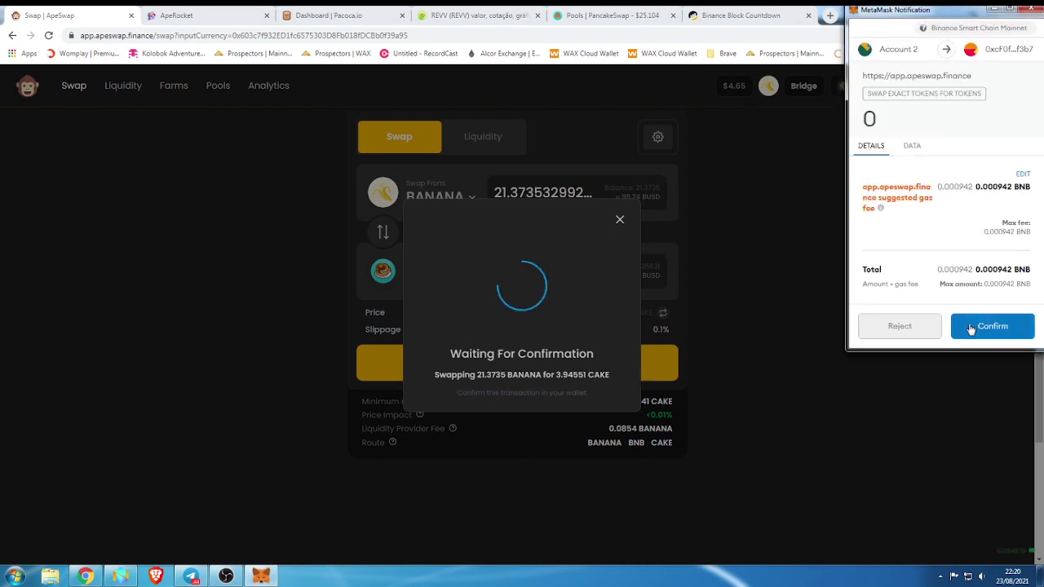
click(970, 328)
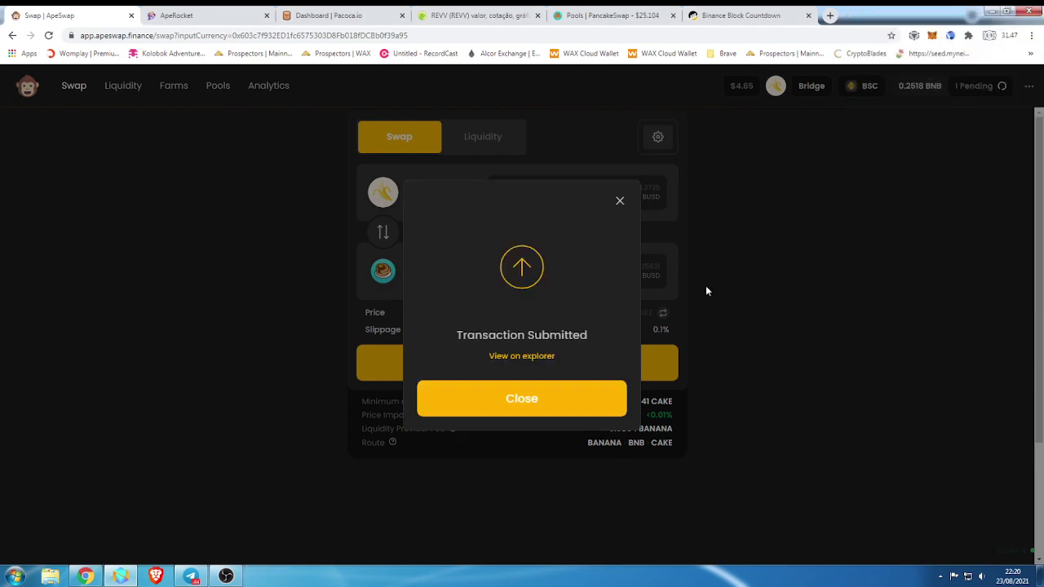
click(620, 201)
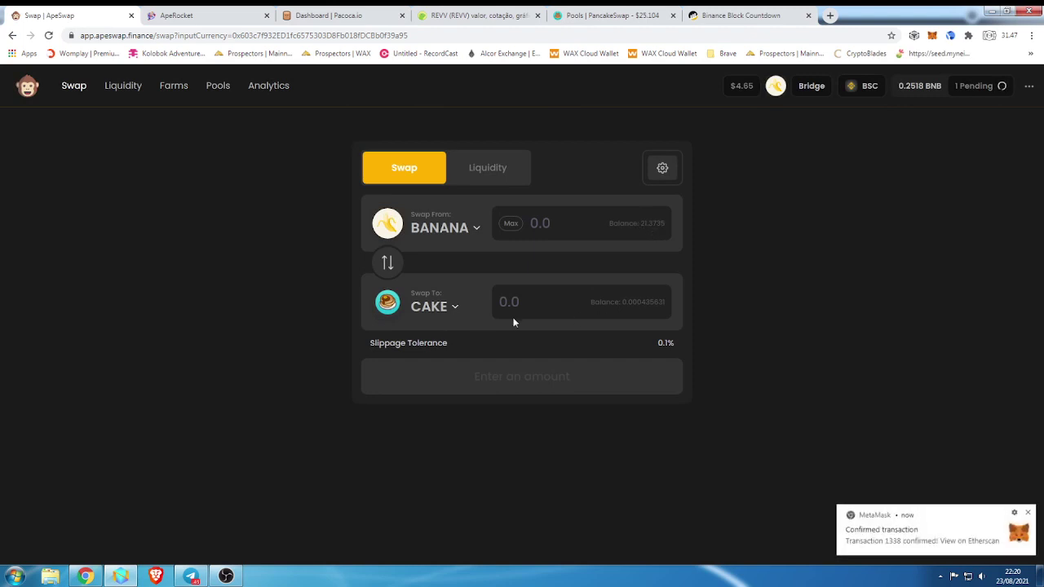
Switch to ApeRocket and review the balances and estimated profits of the deposited SPACE, SPACE-BNB LP and BANANA pools.
click(198, 13)
scroll(430, 313, up, 2)
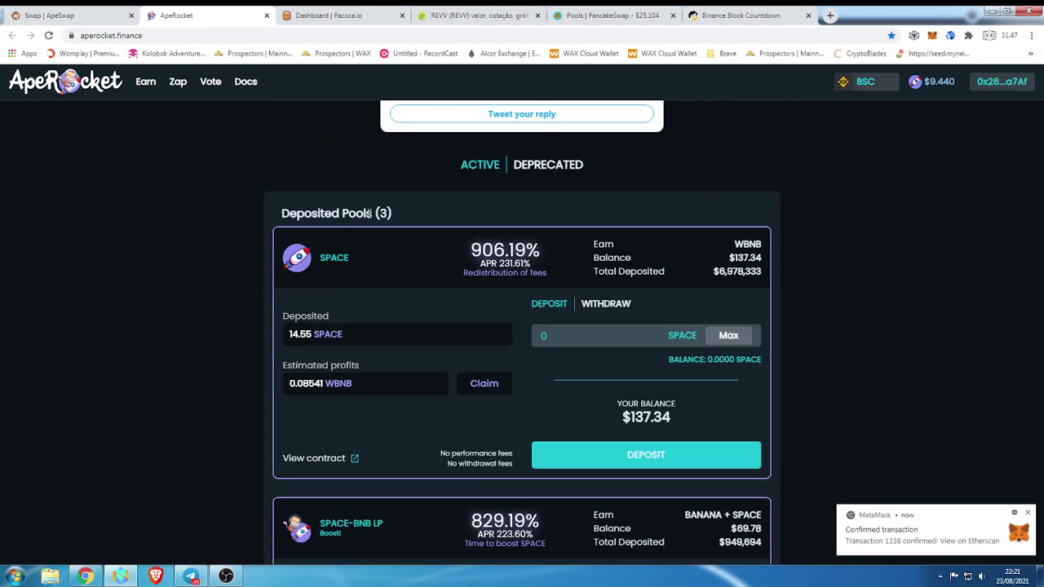
scroll(412, 301, down, 2)
scroll(412, 296, down, 4)
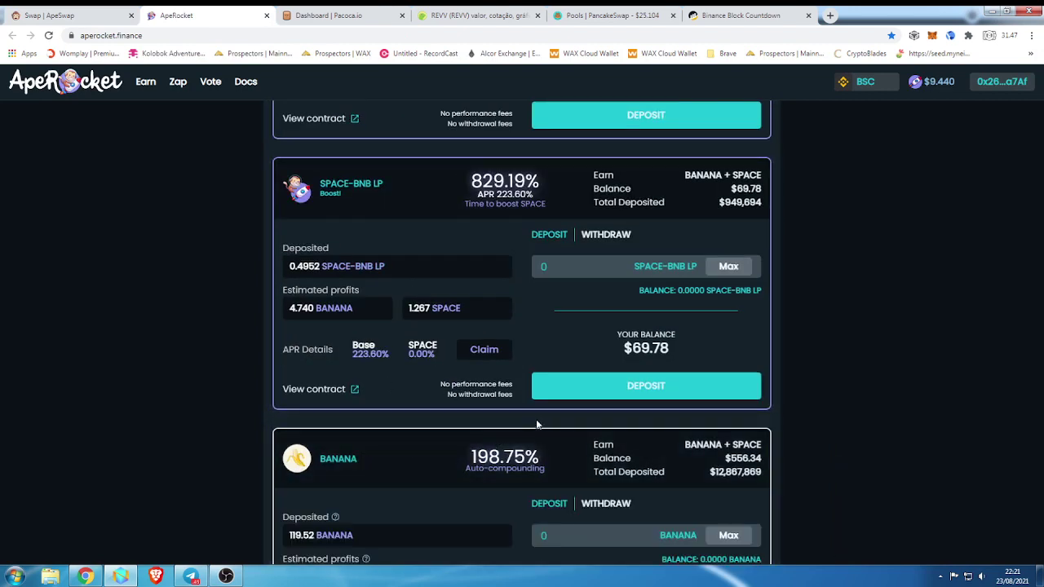
scroll(555, 413, down, 2)
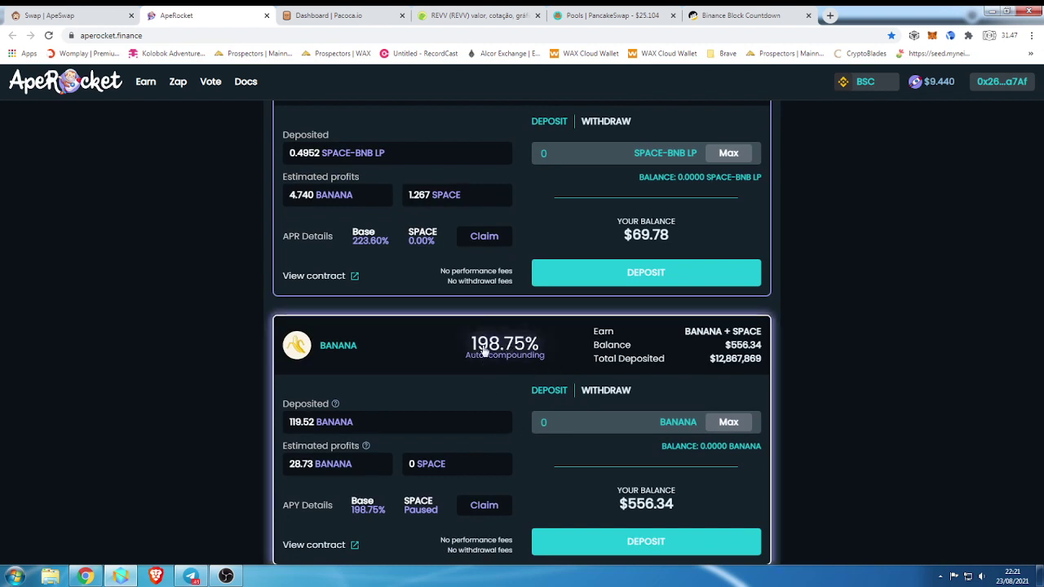
scroll(517, 358, down, 1)
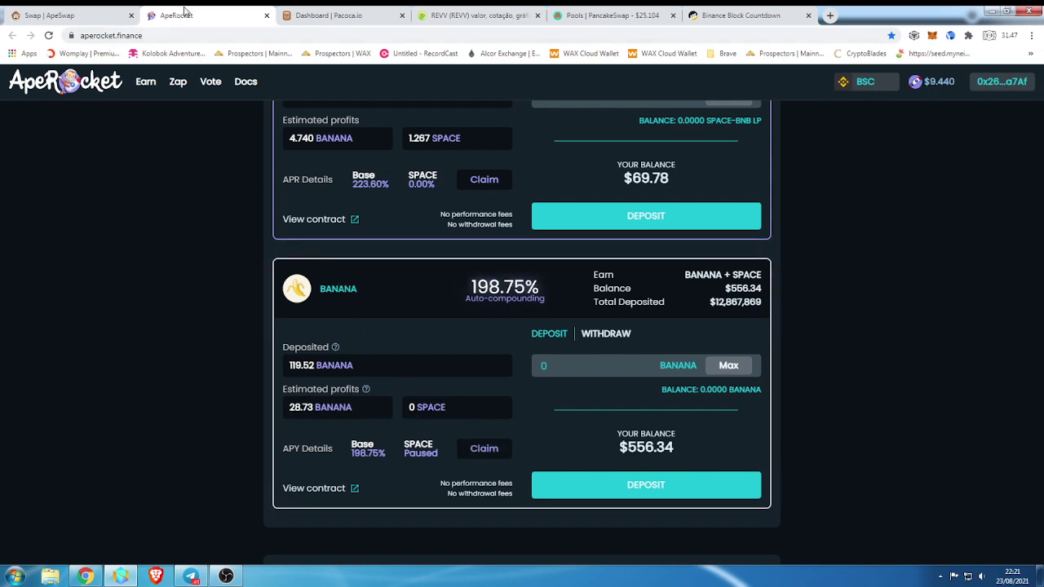
Return to ApeSwap, open the Pools page, close the old swap page, show only staked pools and expand the CYT pool's details.
click(89, 16)
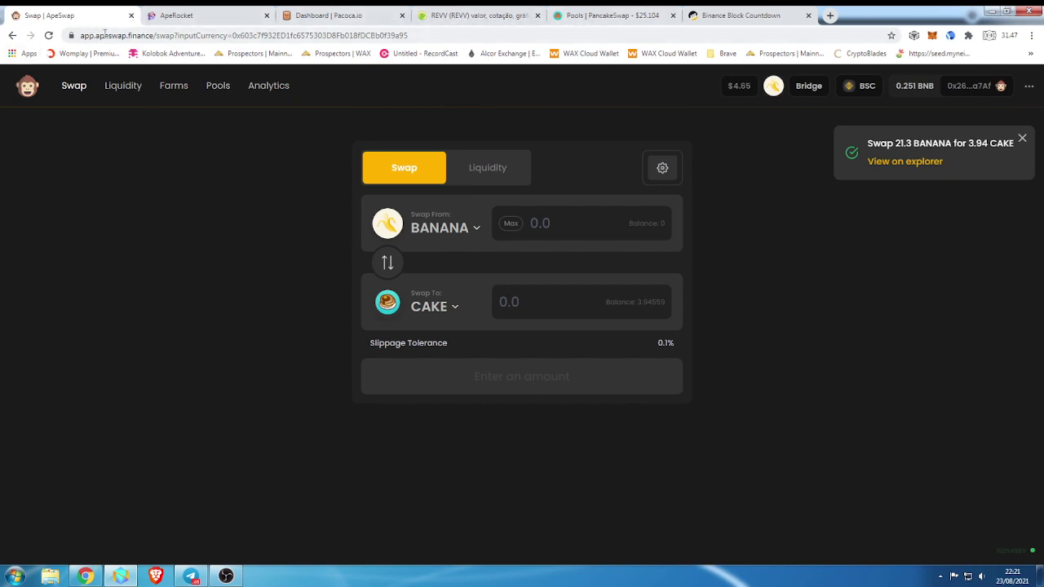
click(218, 87)
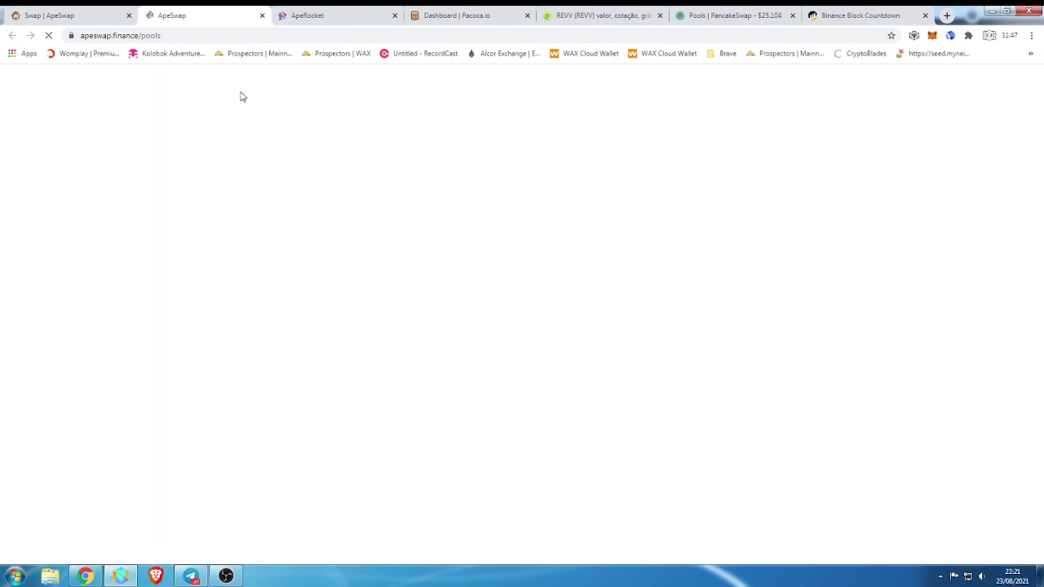
click(129, 15)
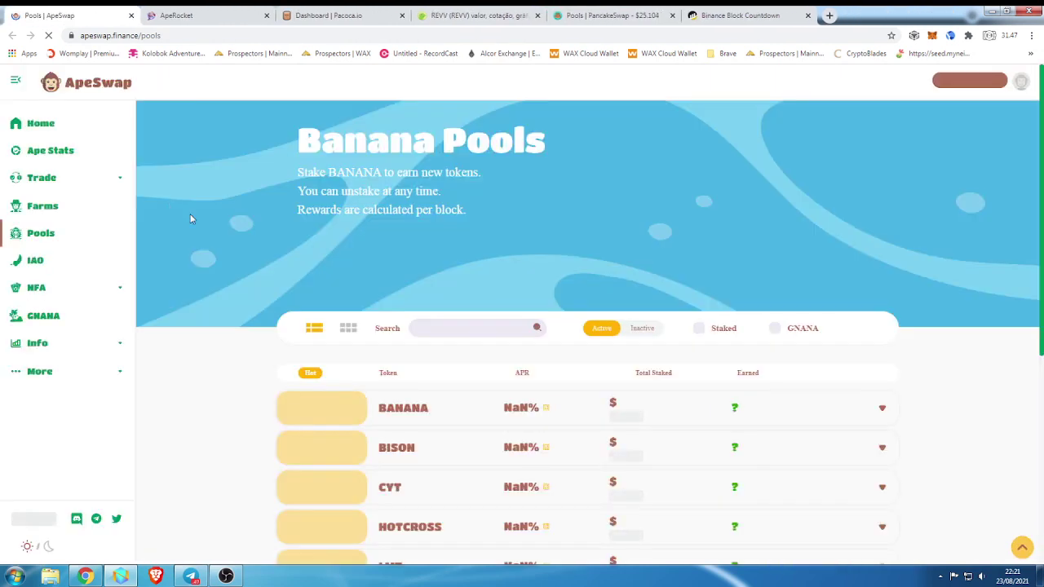
click(712, 330)
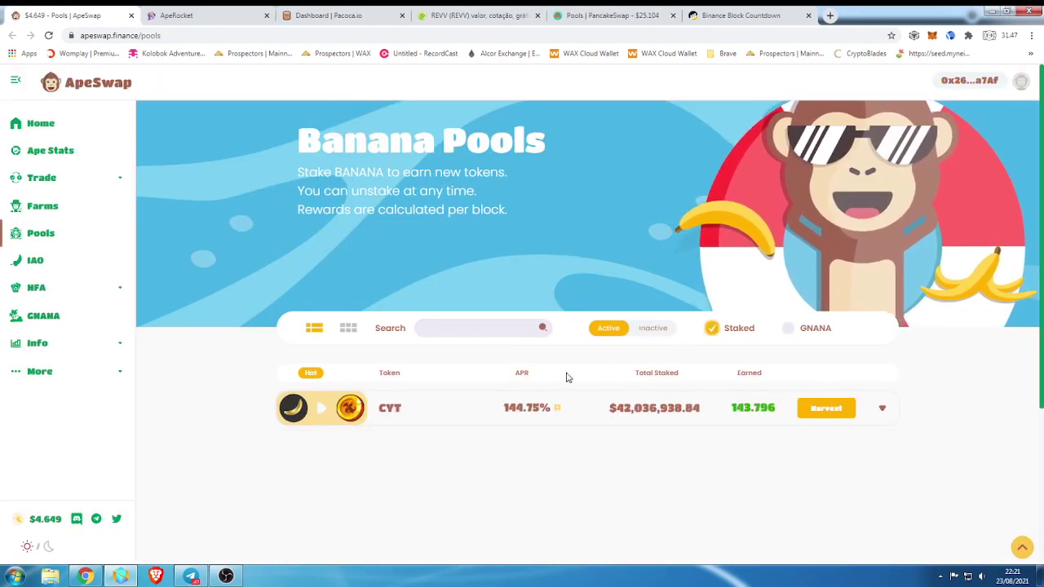
click(883, 413)
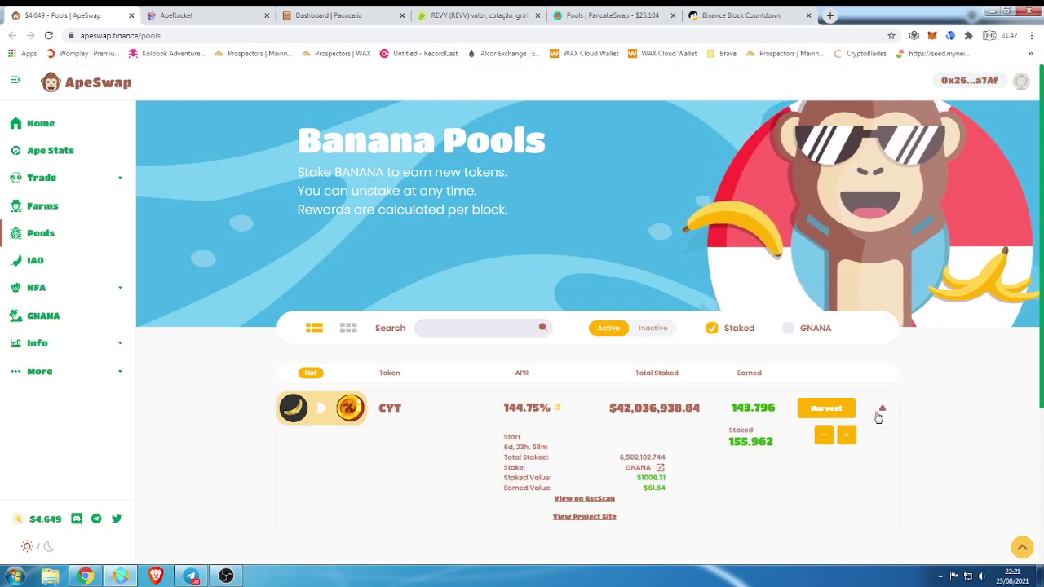
scroll(768, 409, down, 1)
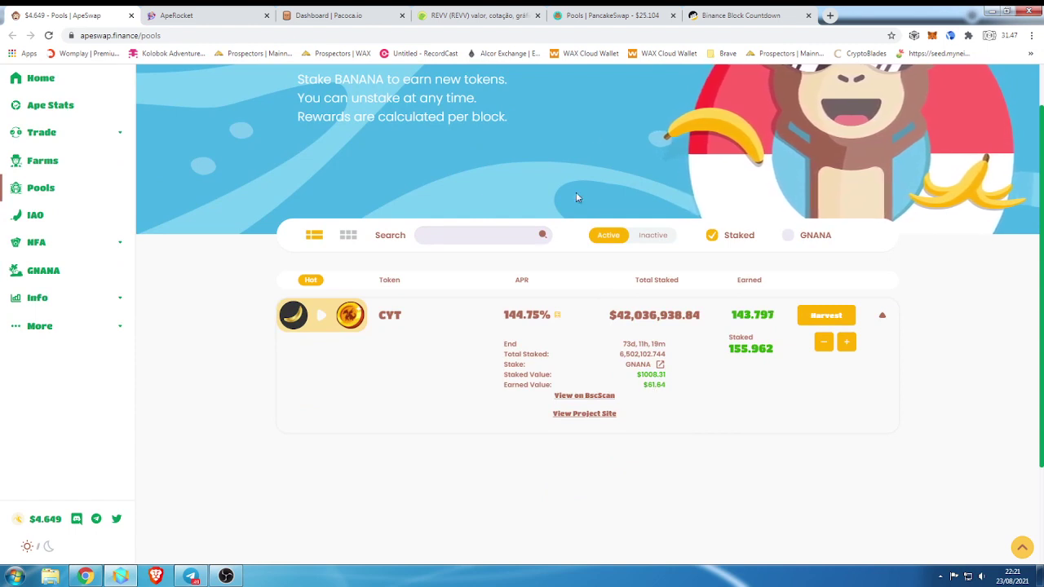
Open dex.guru in a new tab, search for "cyt" and examine the price chart of the highest-volume CYT BSC token.
click(829, 14)
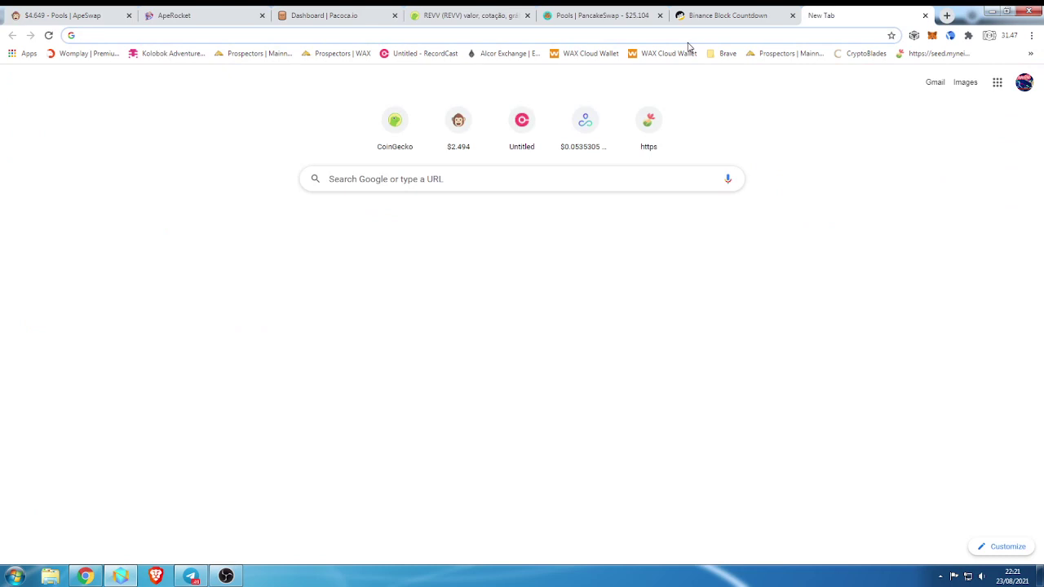
click(584, 122)
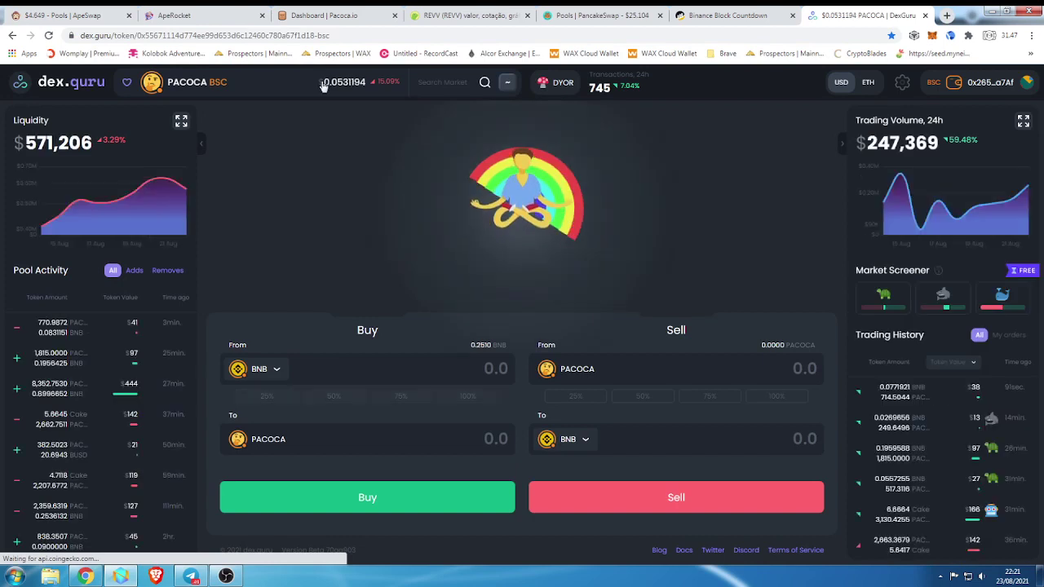
click(243, 84)
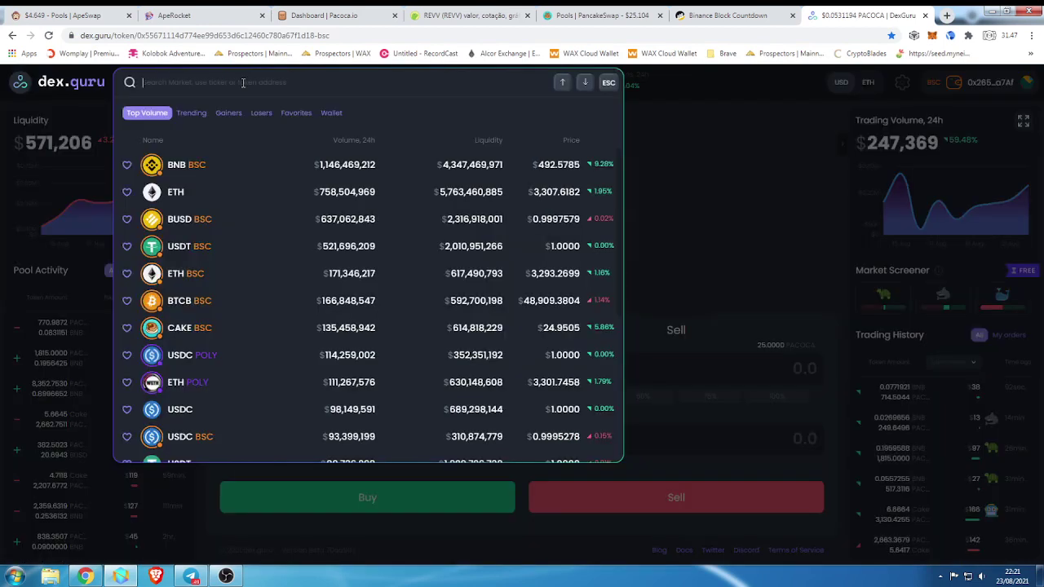
text(cyt)
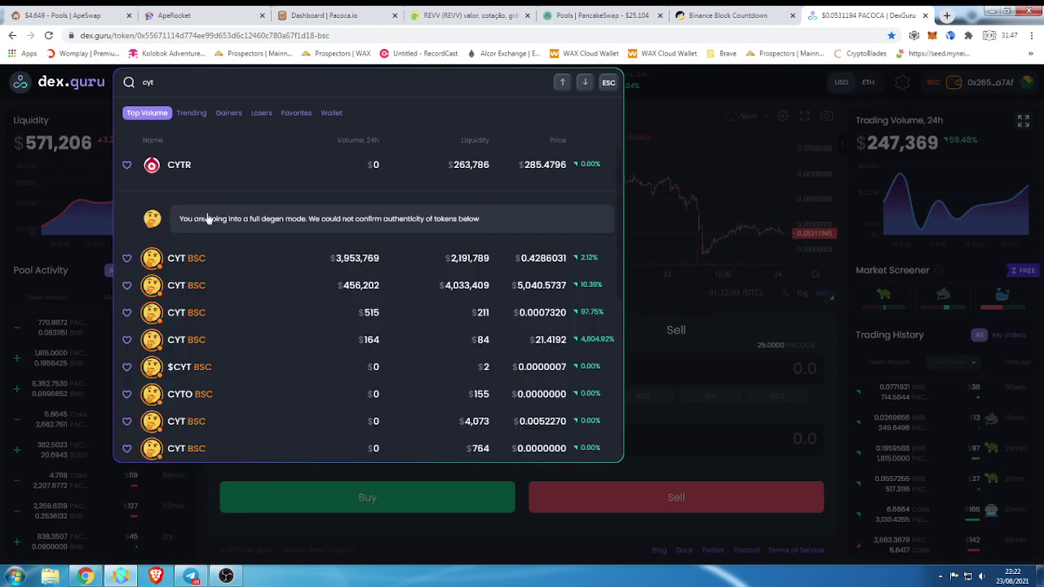
click(178, 262)
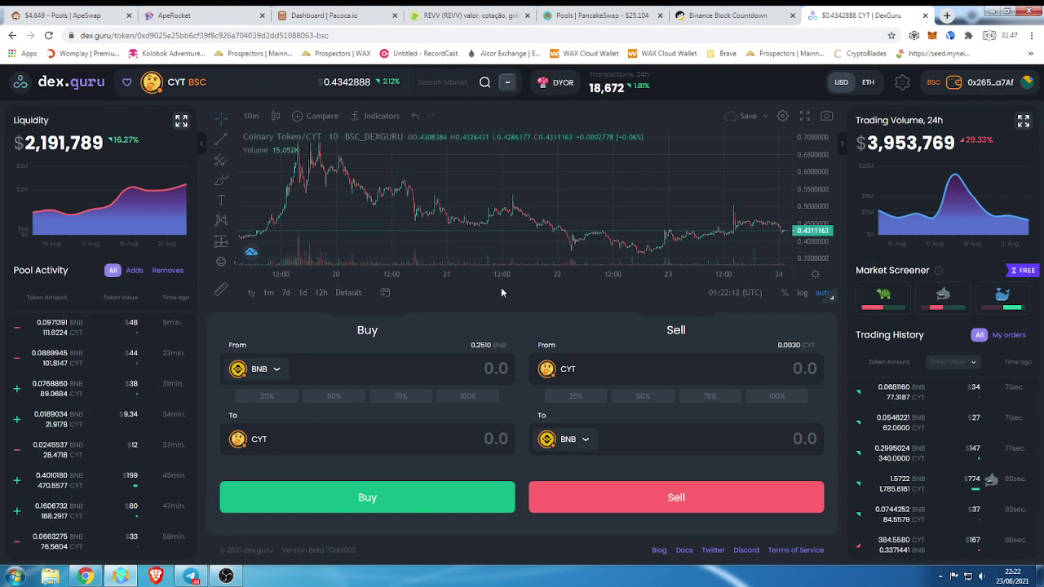
scroll(558, 196, down, 2)
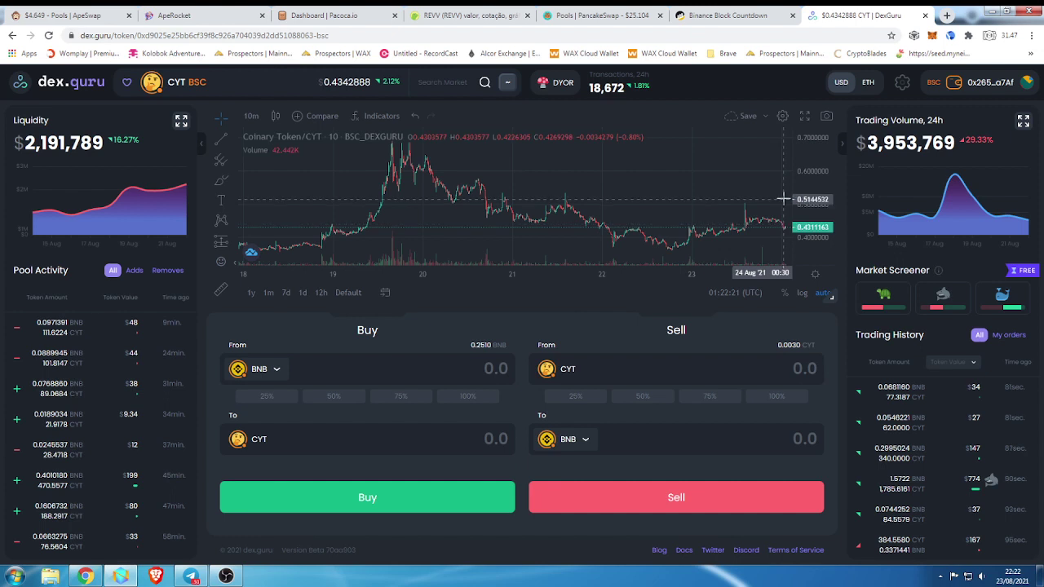
Return to the ApeSwap pools, harvest the CYT pool's rewards and confirm the transaction in MetaMask.
click(61, 14)
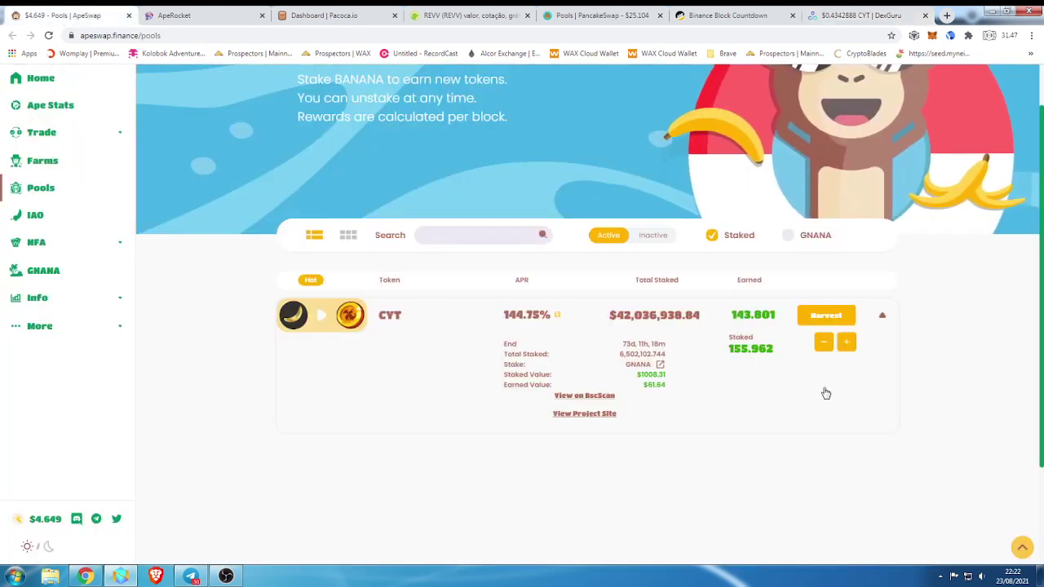
click(826, 316)
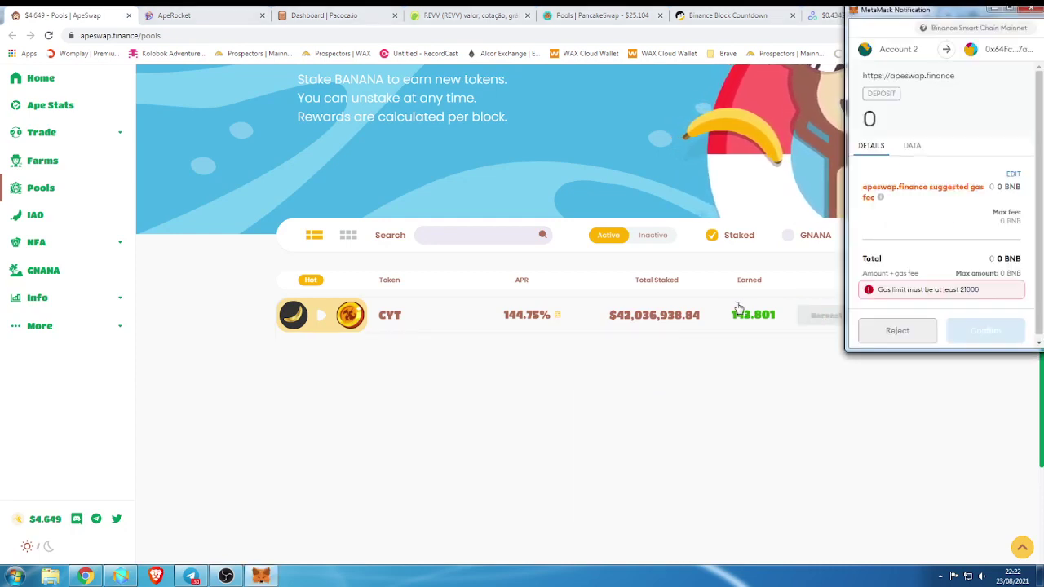
click(991, 326)
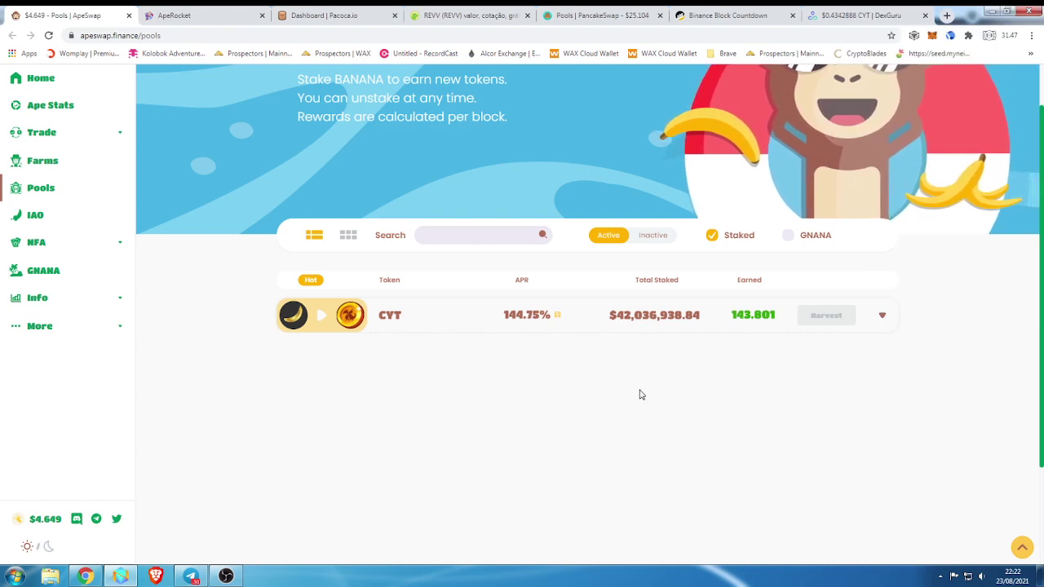
Expand the CYT pool's details to review its staked and earned values, and go to the ApeSwap swap page.
click(882, 316)
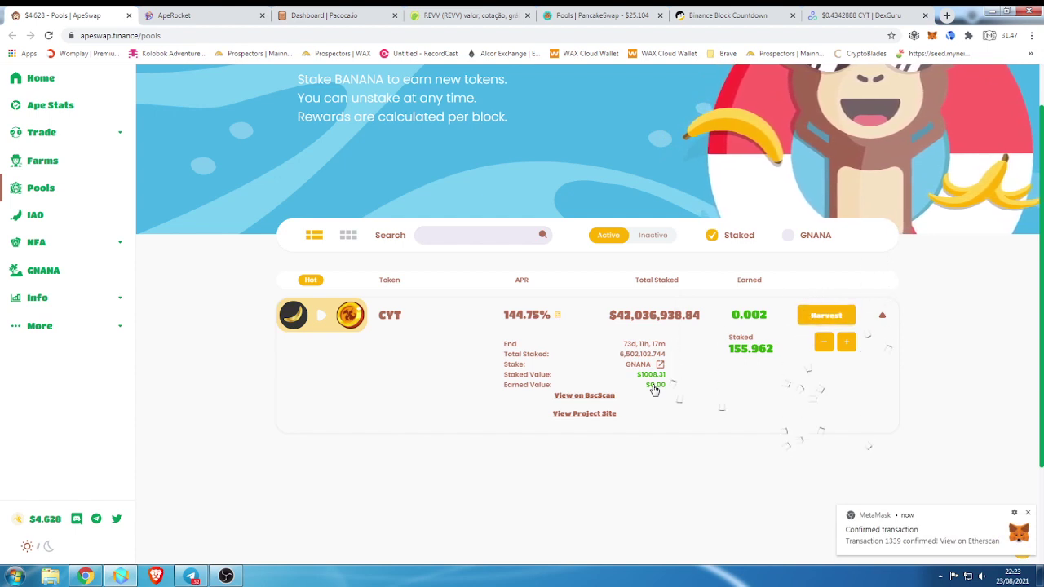
click(41, 132)
click(49, 166)
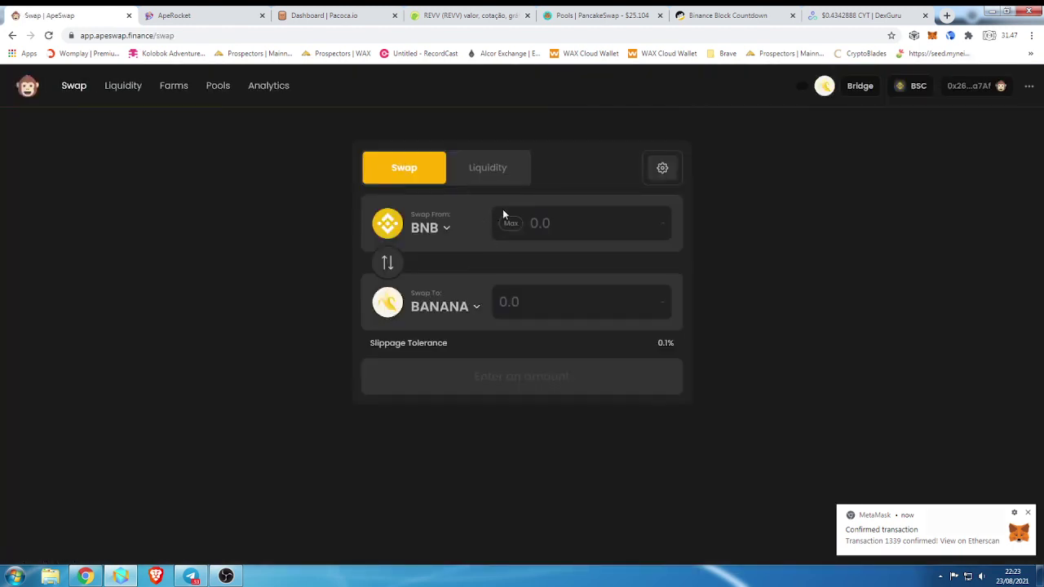
Set up the swap from CYT to CAKE.
click(443, 232)
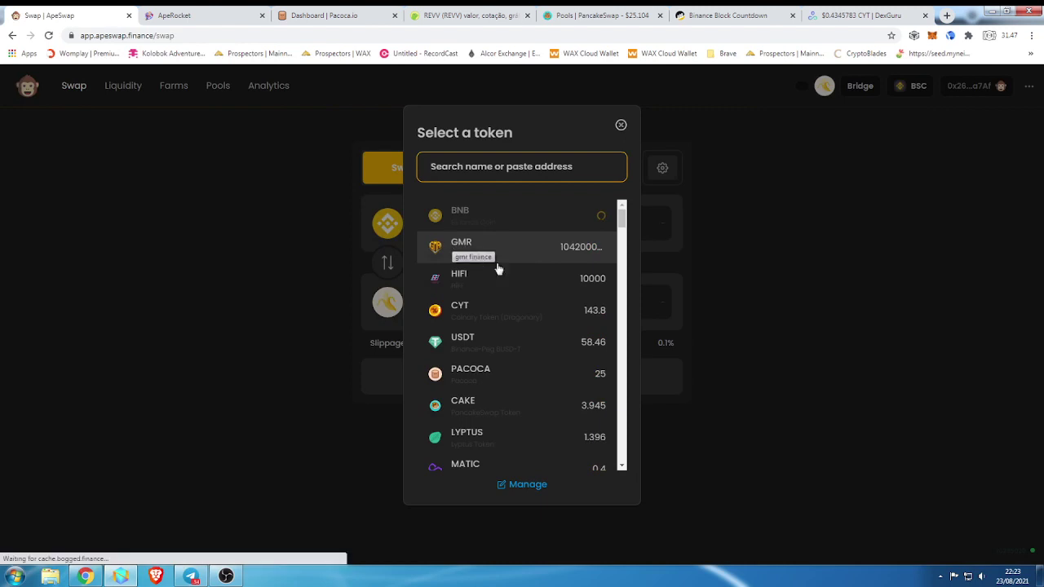
scroll(477, 367, down, 1)
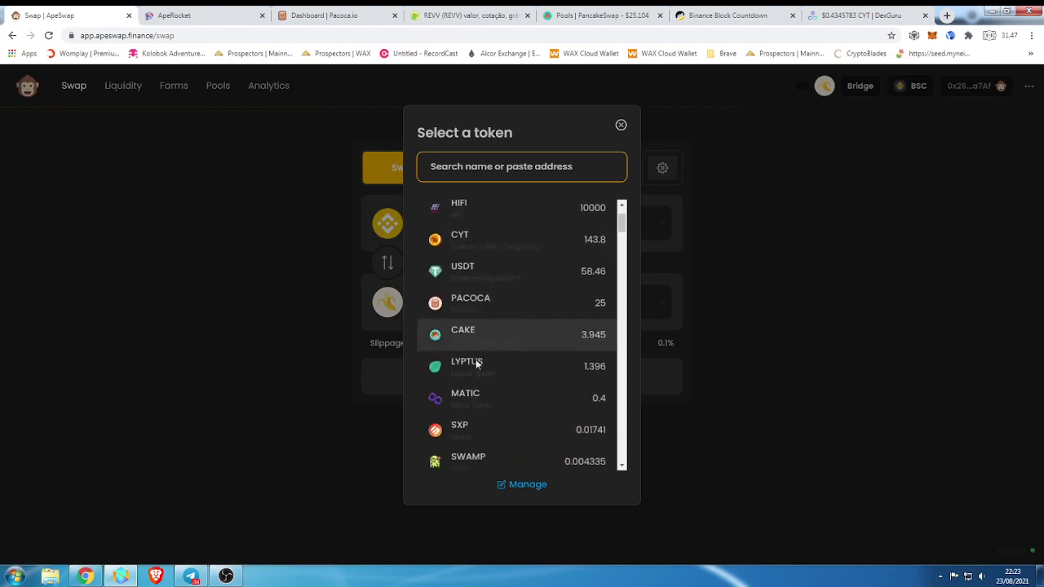
scroll(476, 360, down, 1)
scroll(479, 357, up, 2)
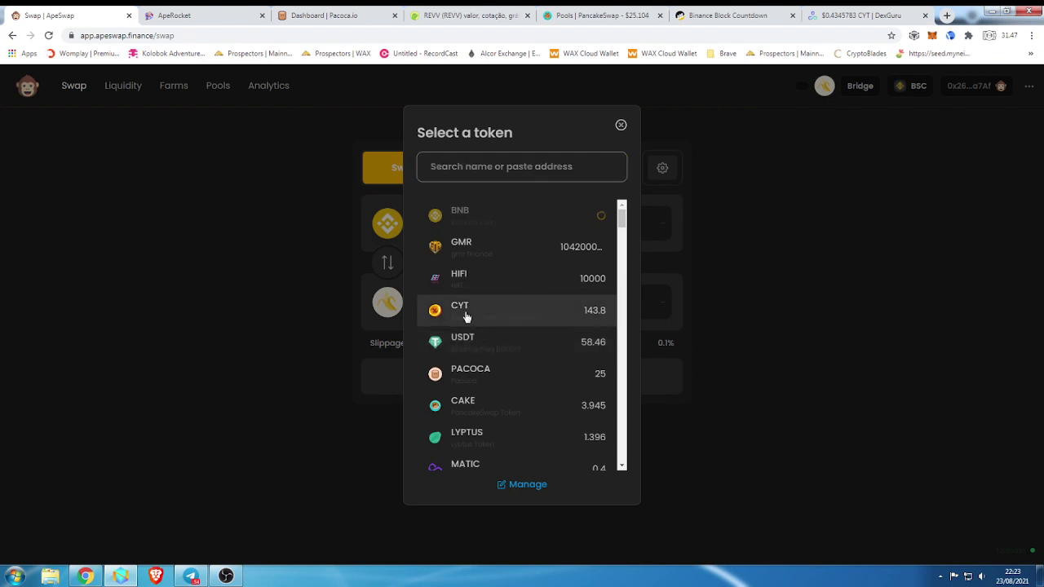
click(467, 317)
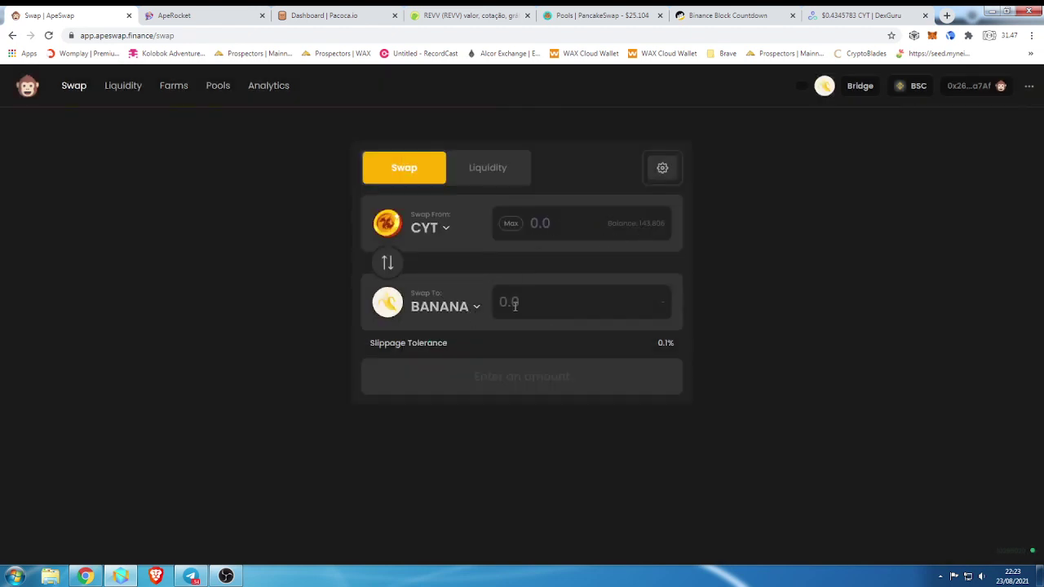
click(471, 311)
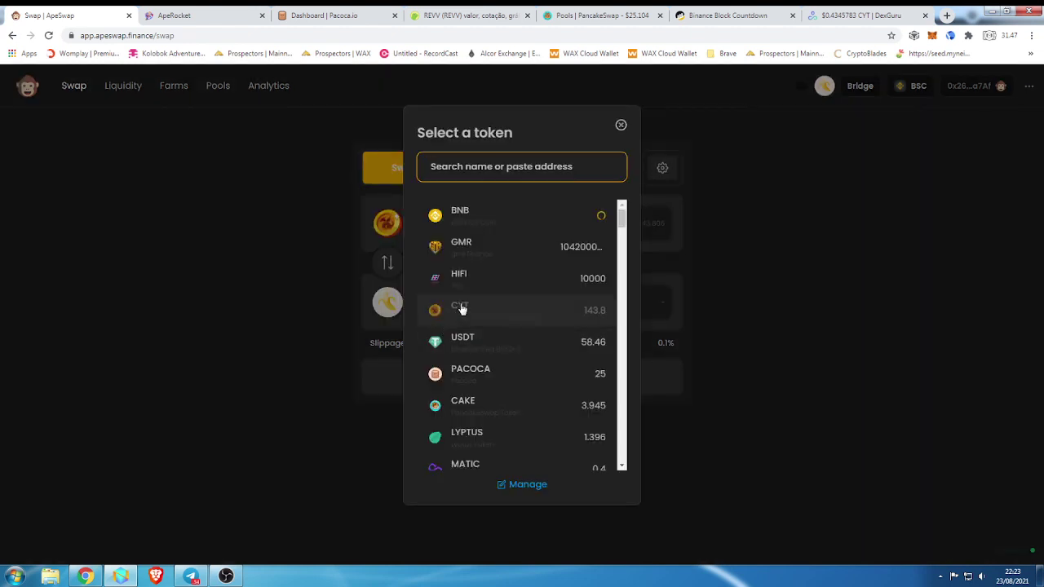
click(475, 405)
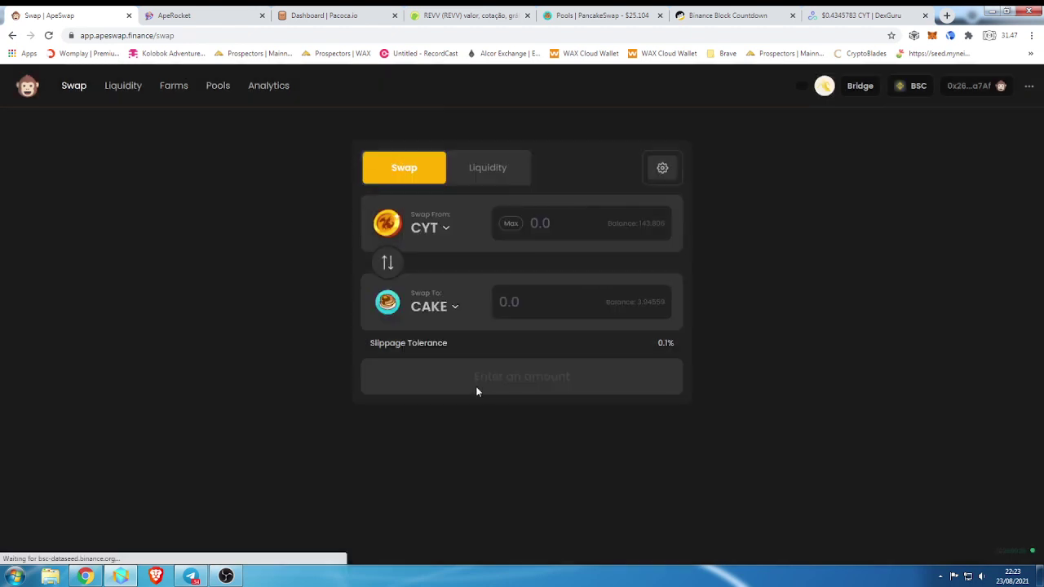
Enter the full CYT balance as the amount to swap and adjust its last digits to get a CAKE quote.
click(509, 225)
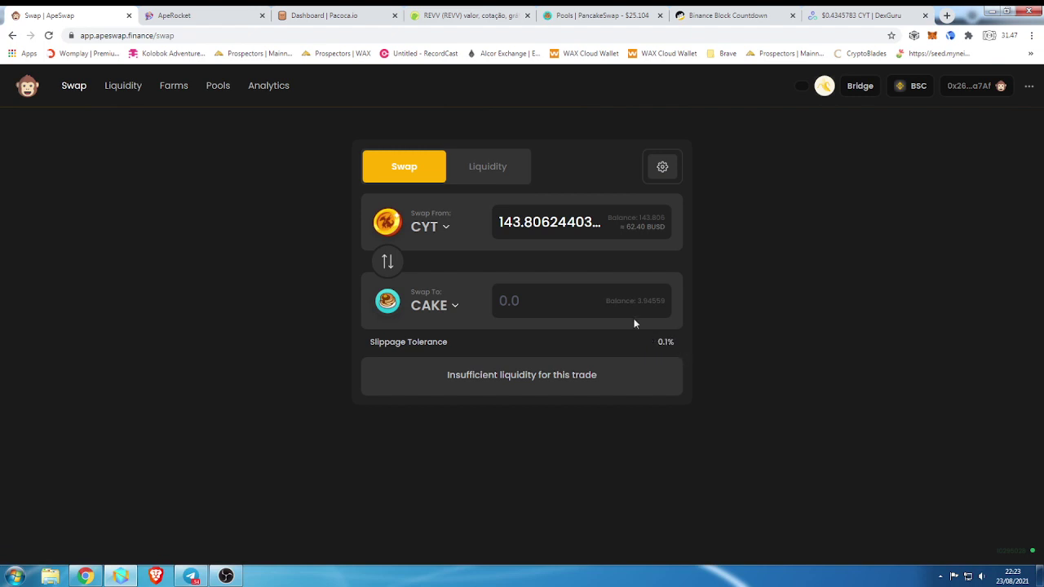
click(591, 226)
key(BackSpace)
key(BackSpace)
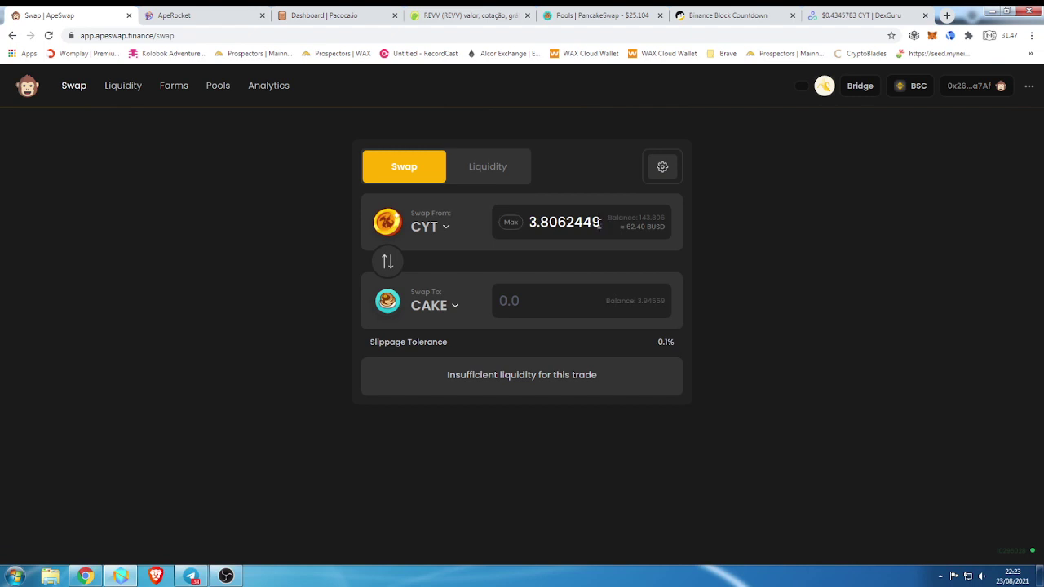
key(BackSpace)
text(8)
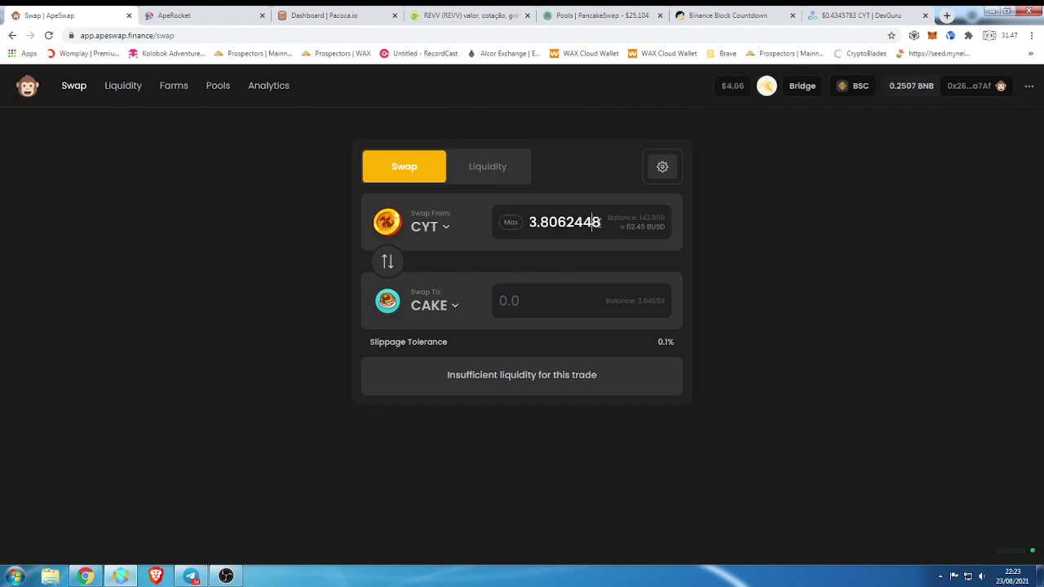
click(505, 192)
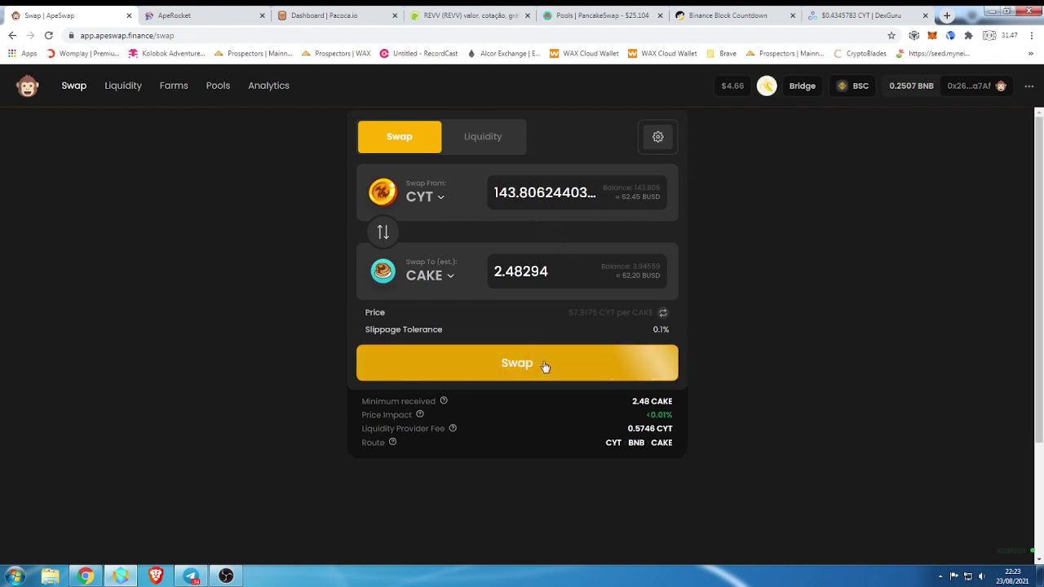
Submit the CYT to CAKE swap, confirm the transaction in MetaMask and dismiss the submission notice.
click(542, 364)
click(530, 401)
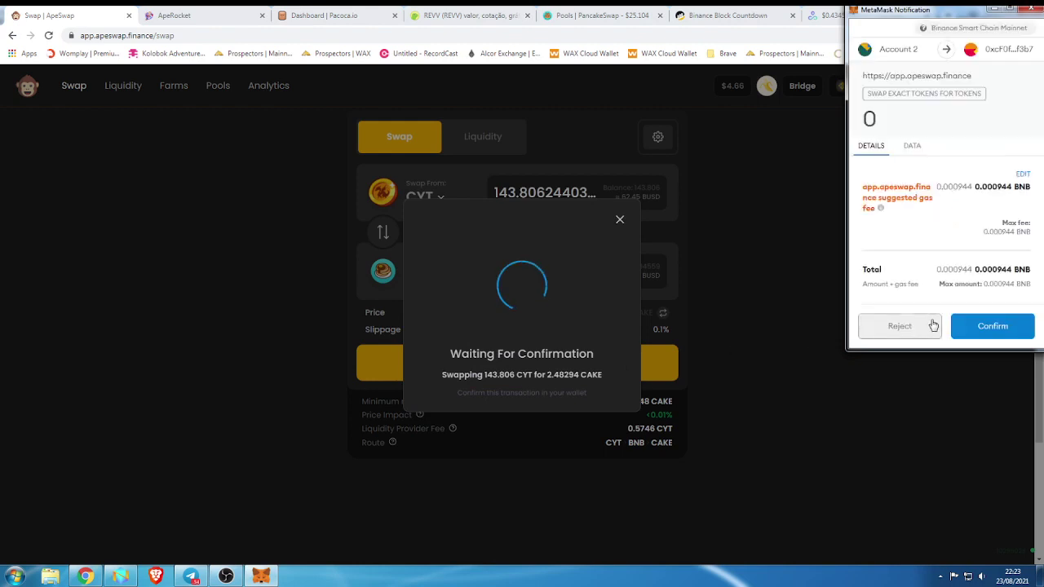
click(960, 326)
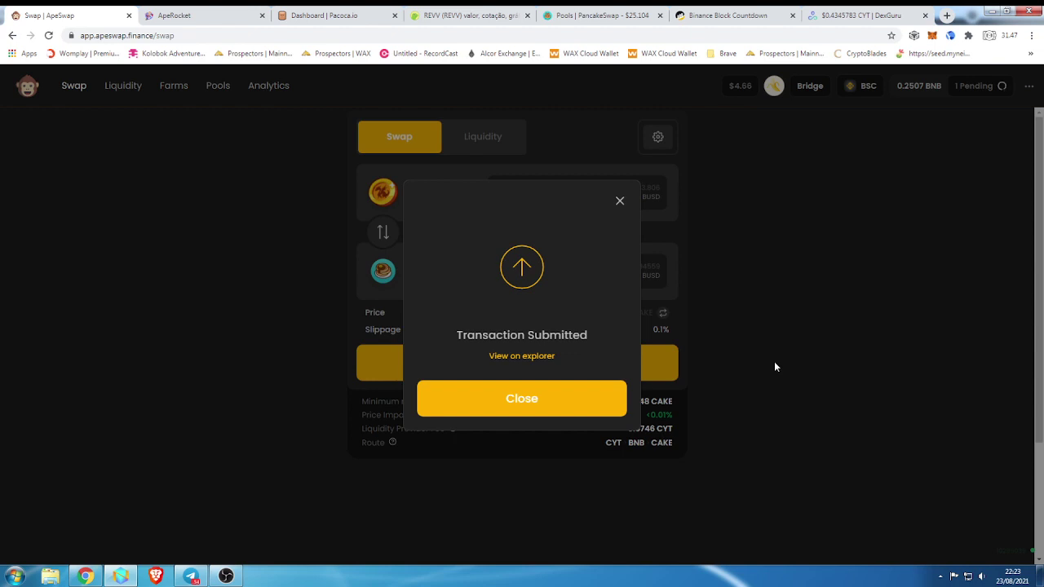
click(619, 203)
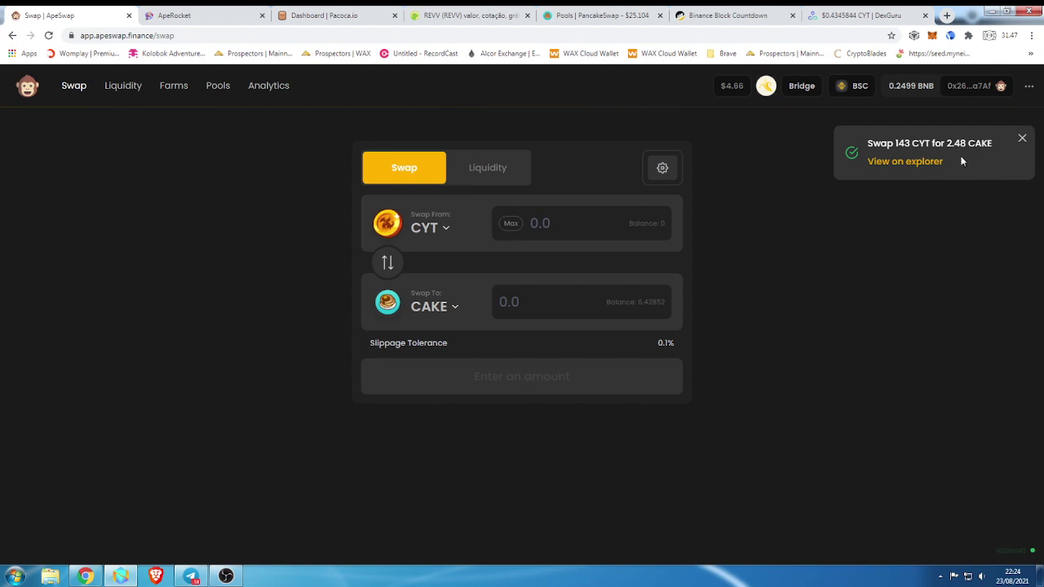
Open the ApeSwap pools and the GNANA page, show only the staked GNANA pools and expand the CYT pool's details.
click(217, 85)
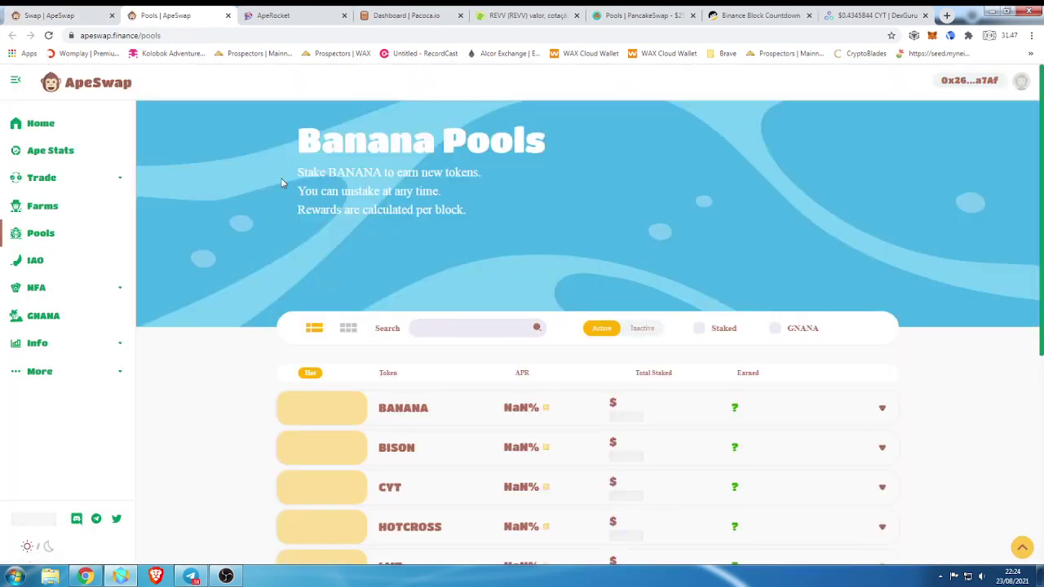
scroll(478, 260, down, 1)
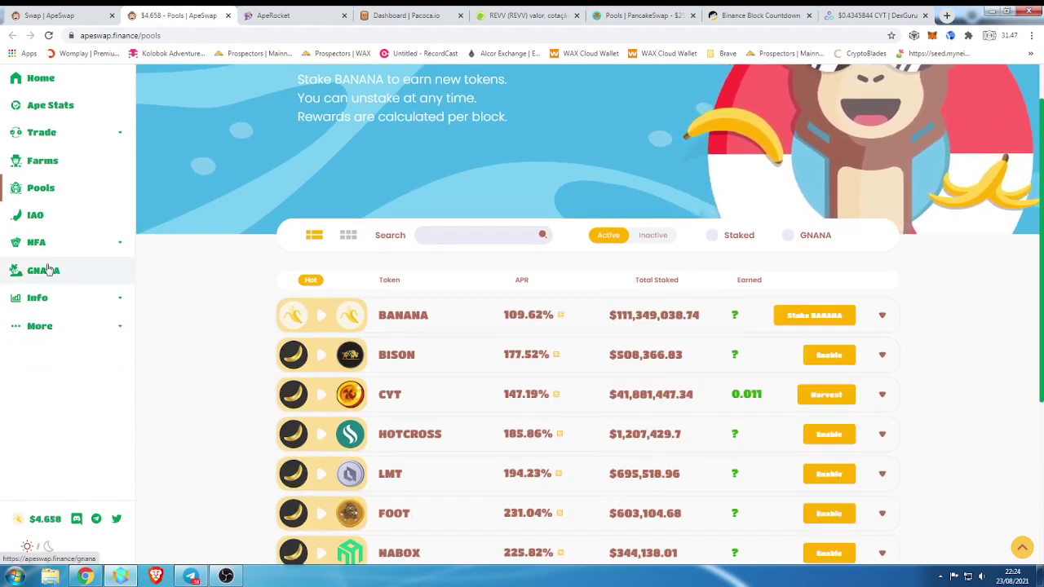
click(49, 279)
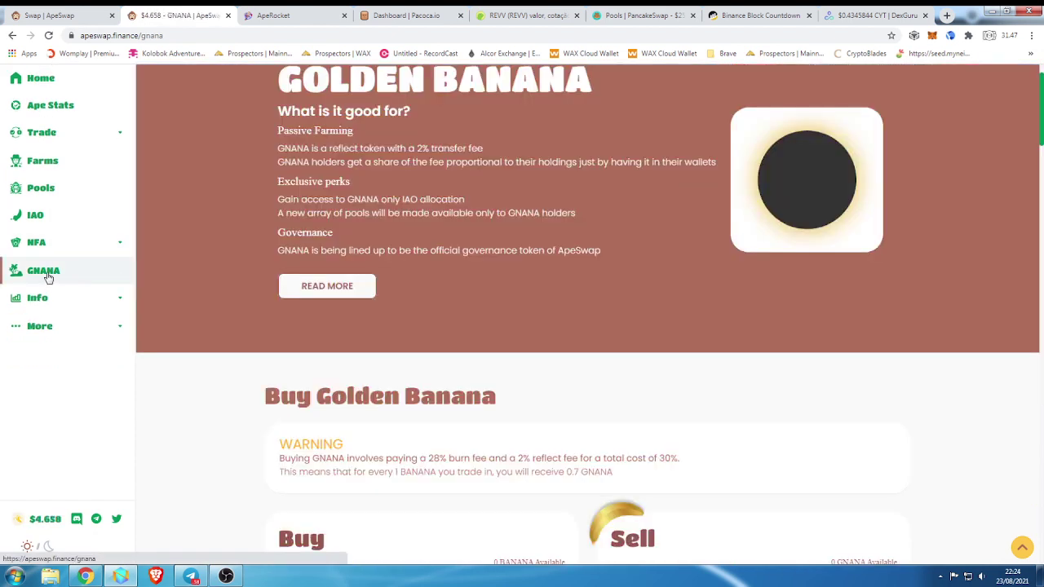
scroll(106, 299, down, 10)
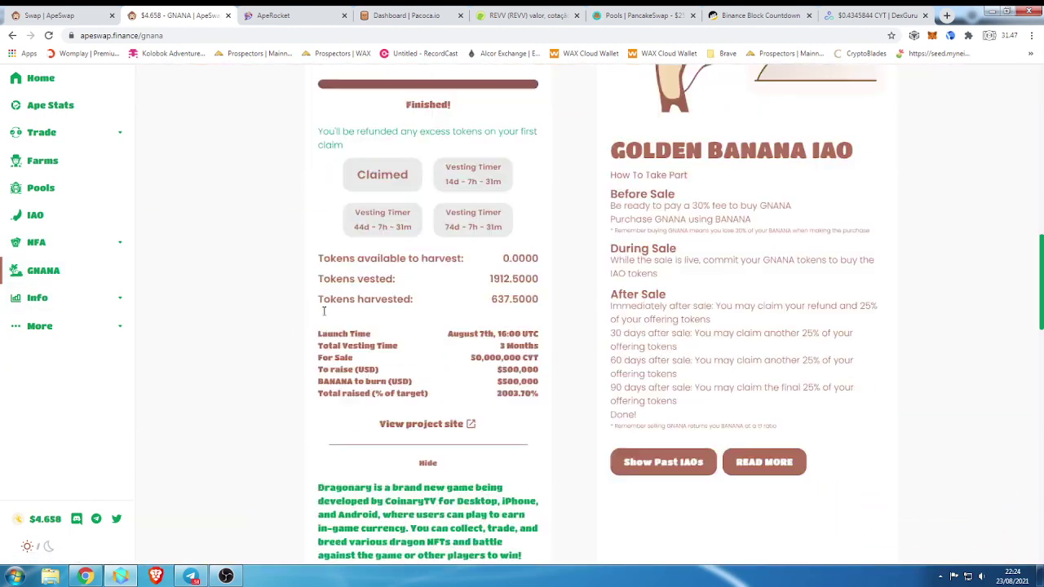
scroll(332, 314, down, 5)
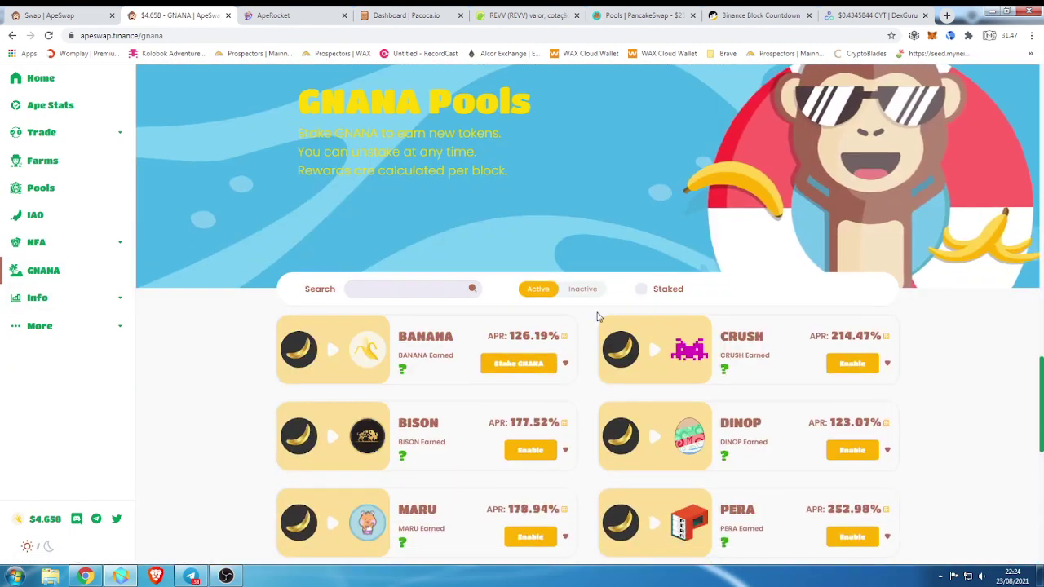
click(641, 289)
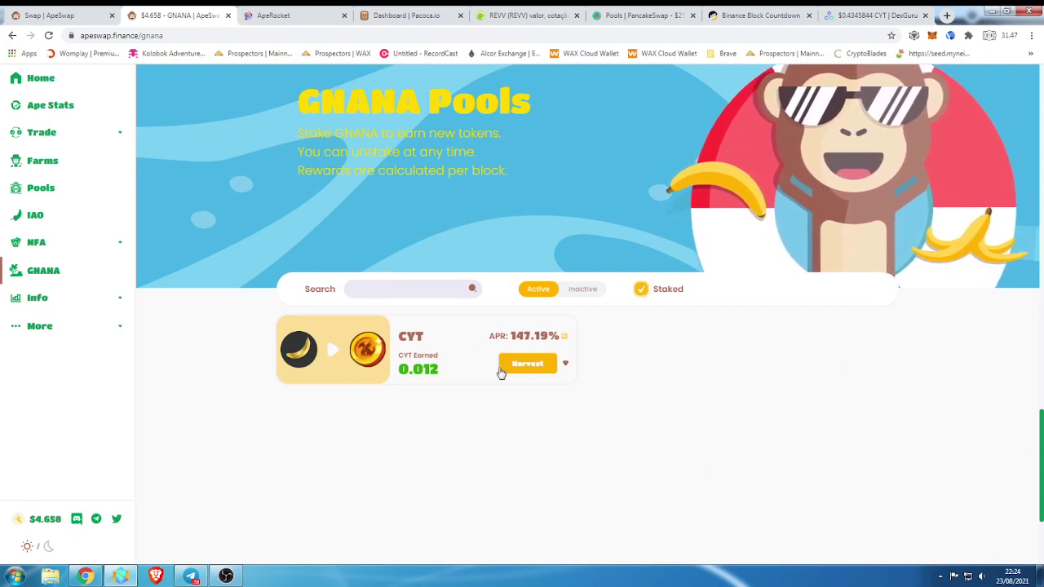
click(565, 363)
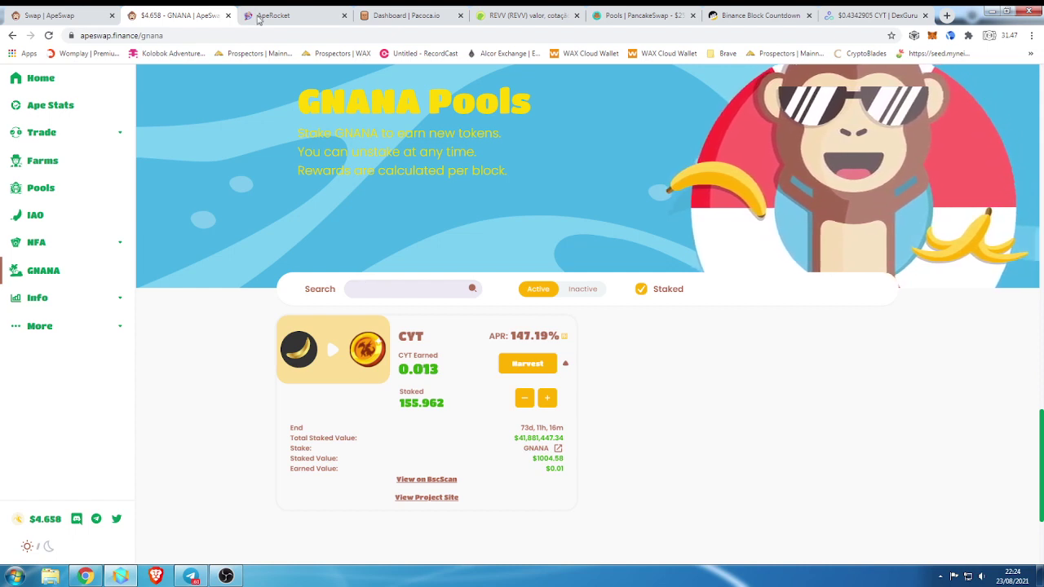
Close the old ApeSwap swap page and the ApeRocket page.
click(112, 15)
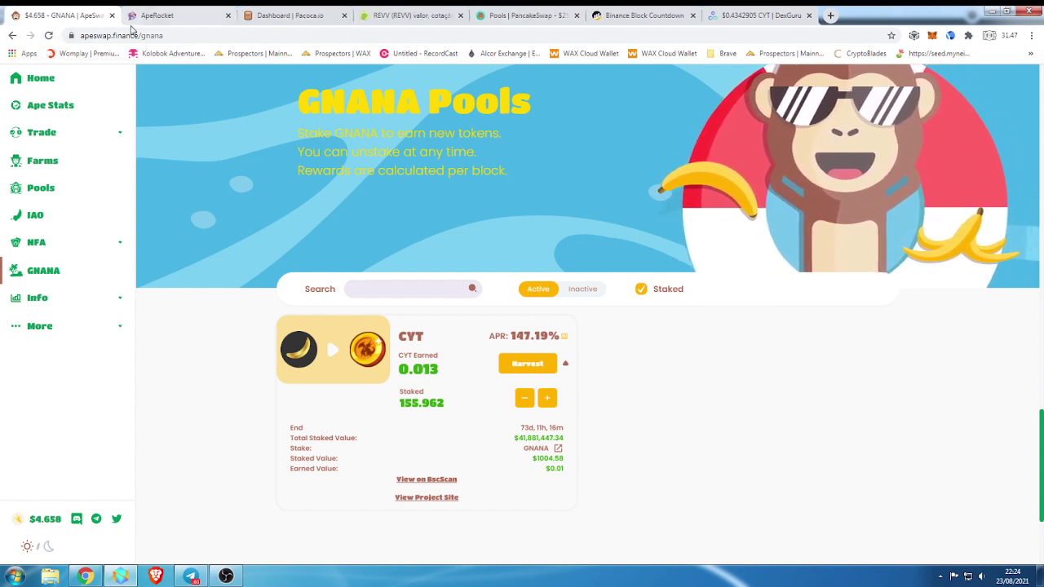
click(181, 22)
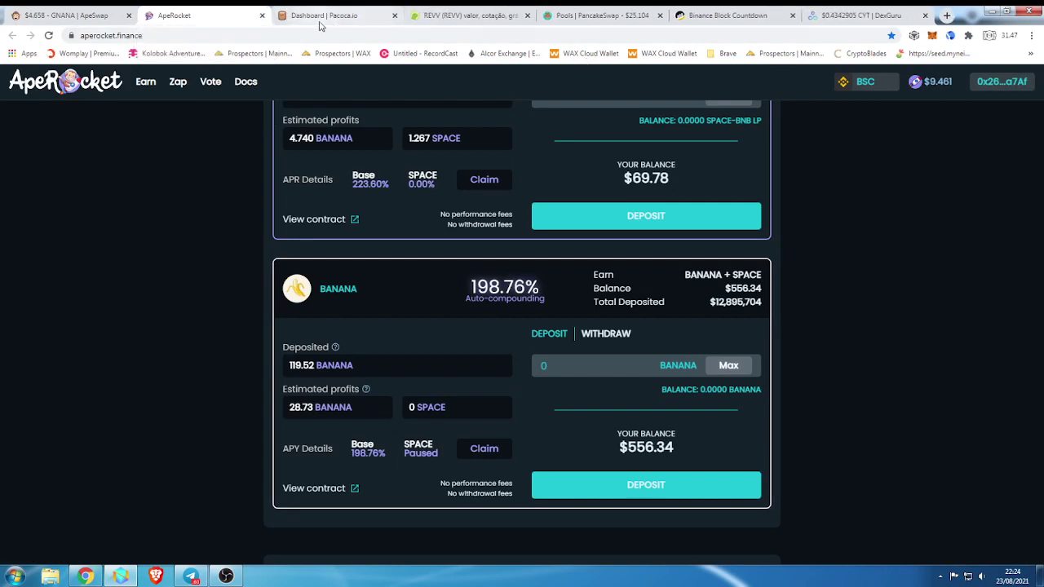
click(262, 16)
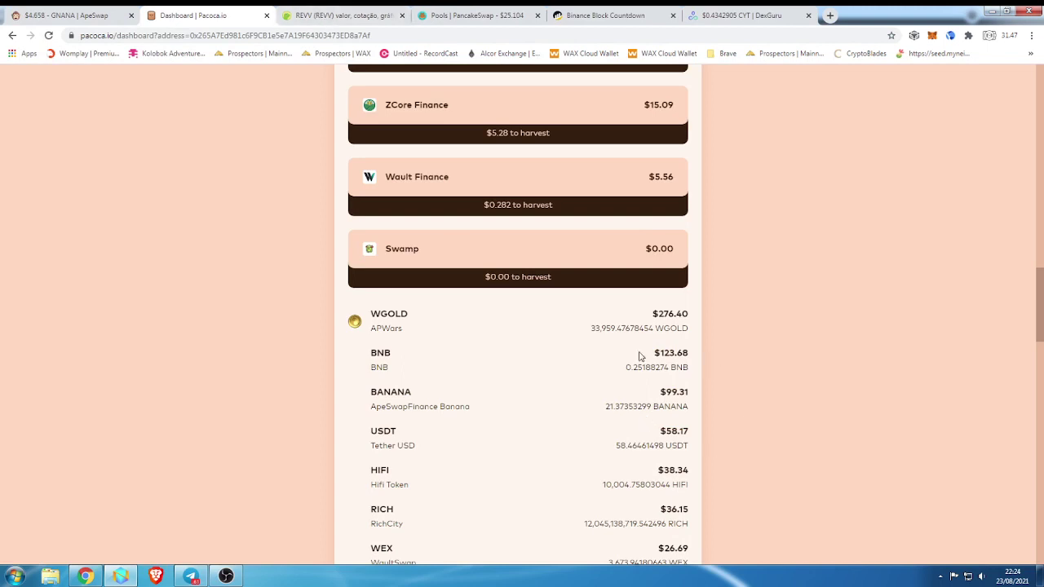
Open the APWars farm site in a new tab and connect the MetaMask wallet.
click(830, 16)
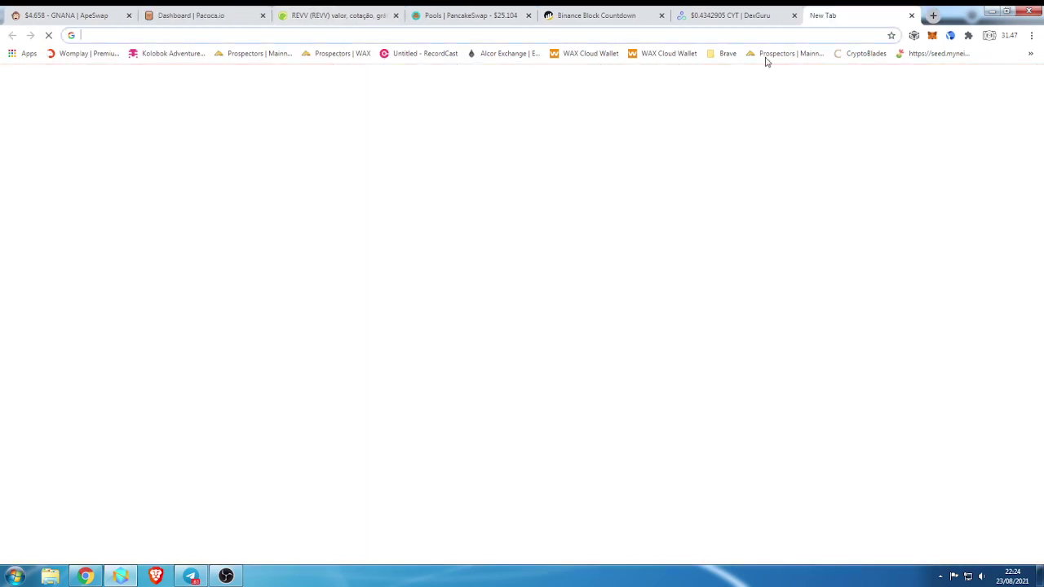
text(app.aave.com/deposit)
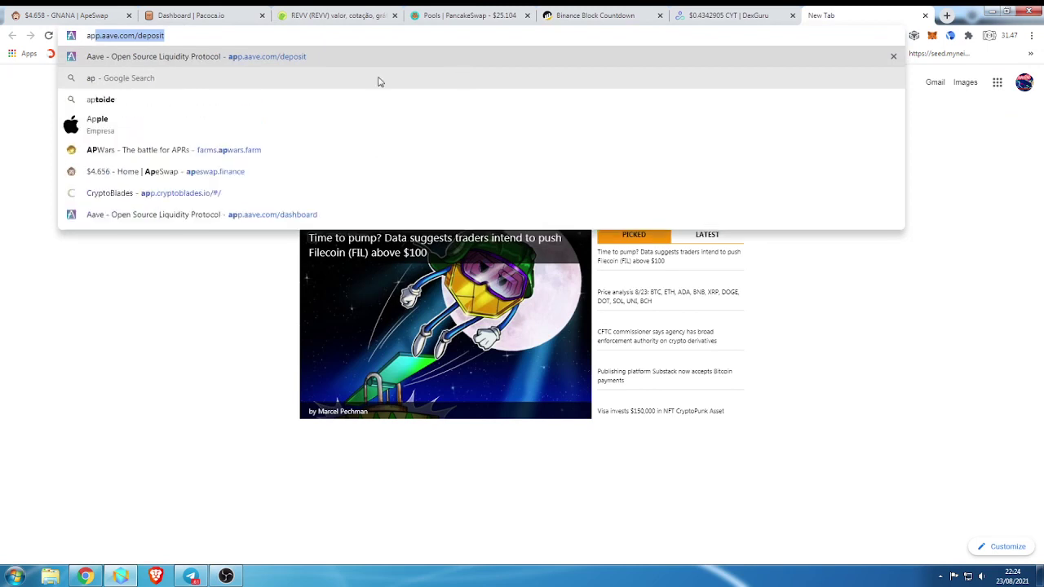
click(143, 151)
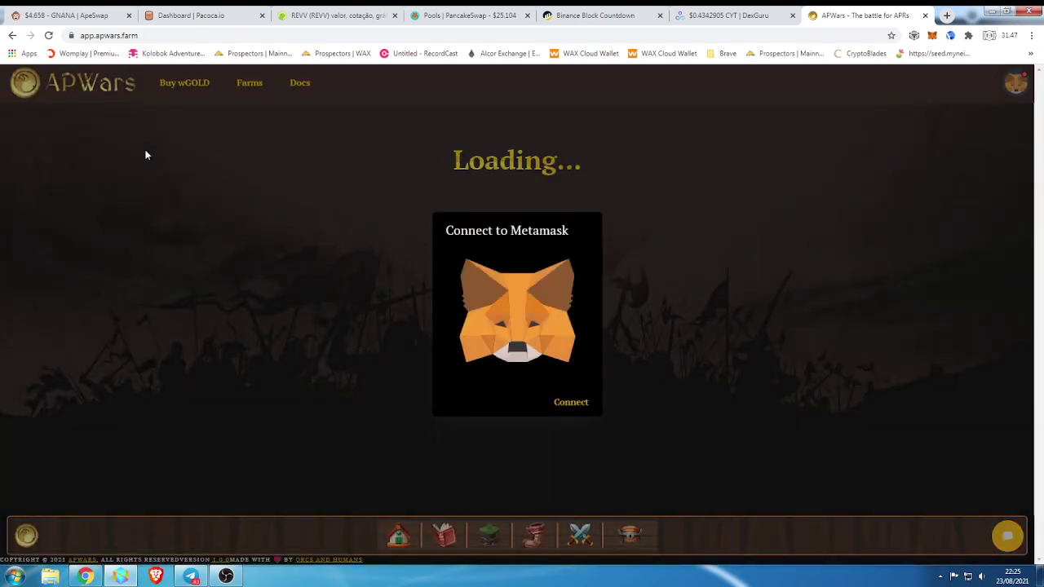
click(558, 401)
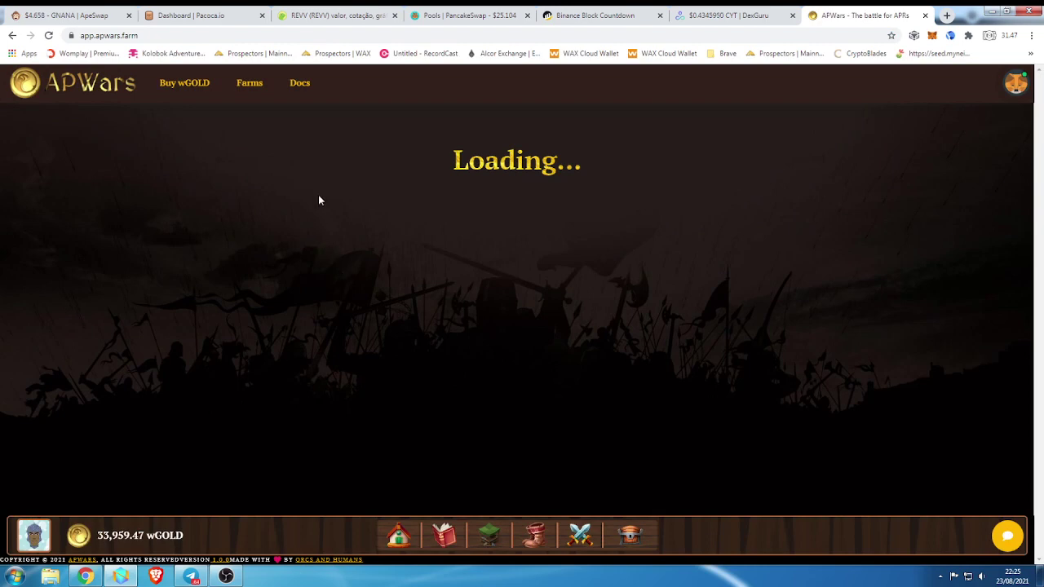
Go through the APWars farms site to its exchange and choose wGOLD as the token to swap from.
click(251, 87)
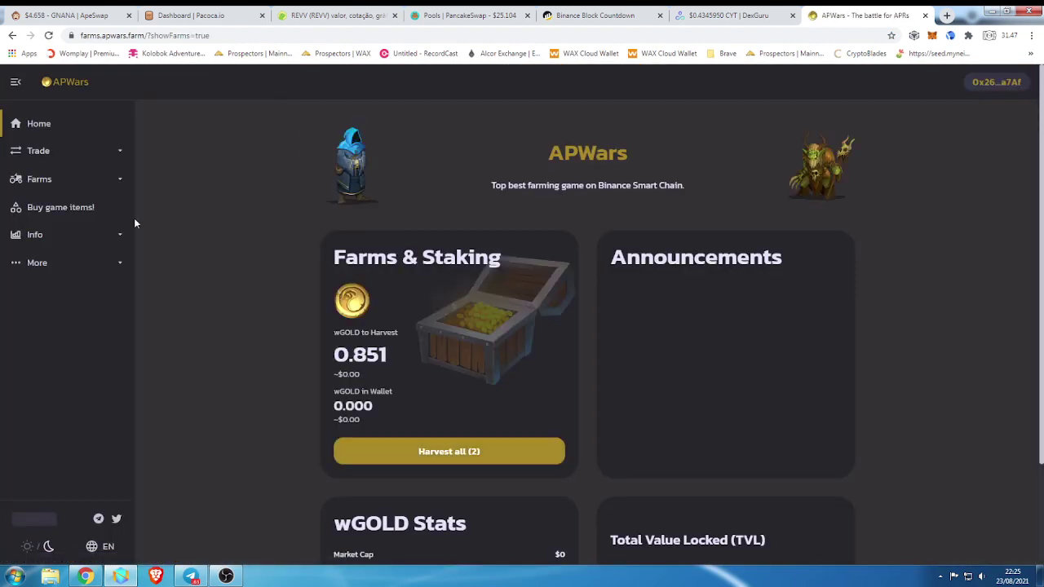
click(36, 153)
click(34, 179)
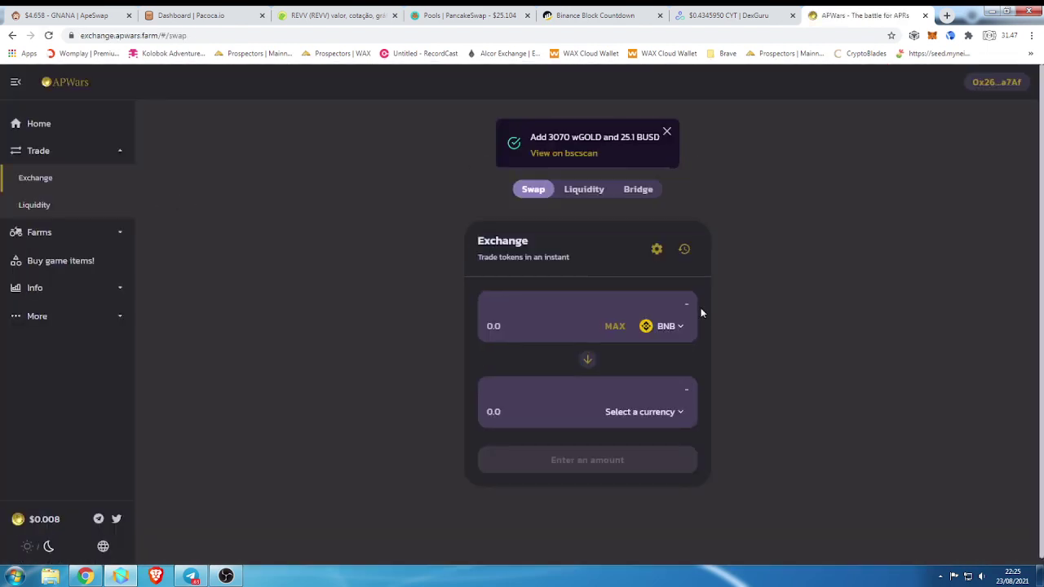
click(677, 326)
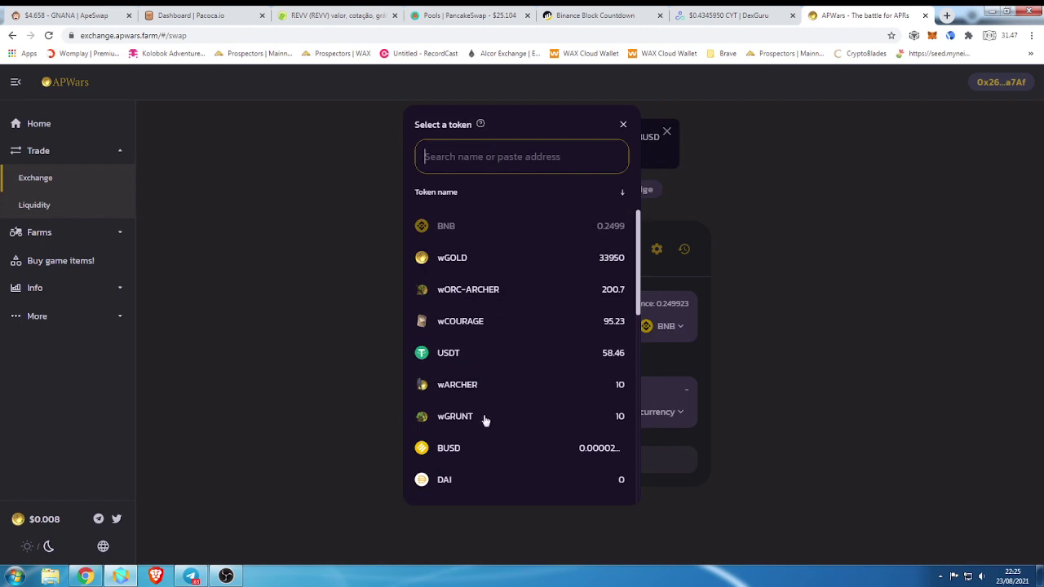
click(455, 258)
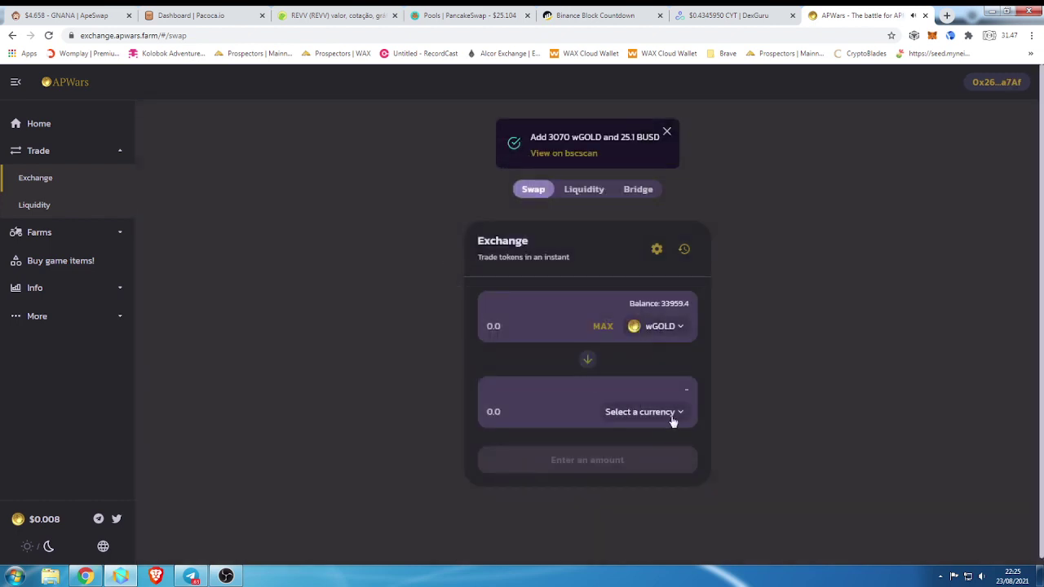
Search the receiving tokens for "cak", clear the search, and choose BNB as the token to swap to.
click(651, 355)
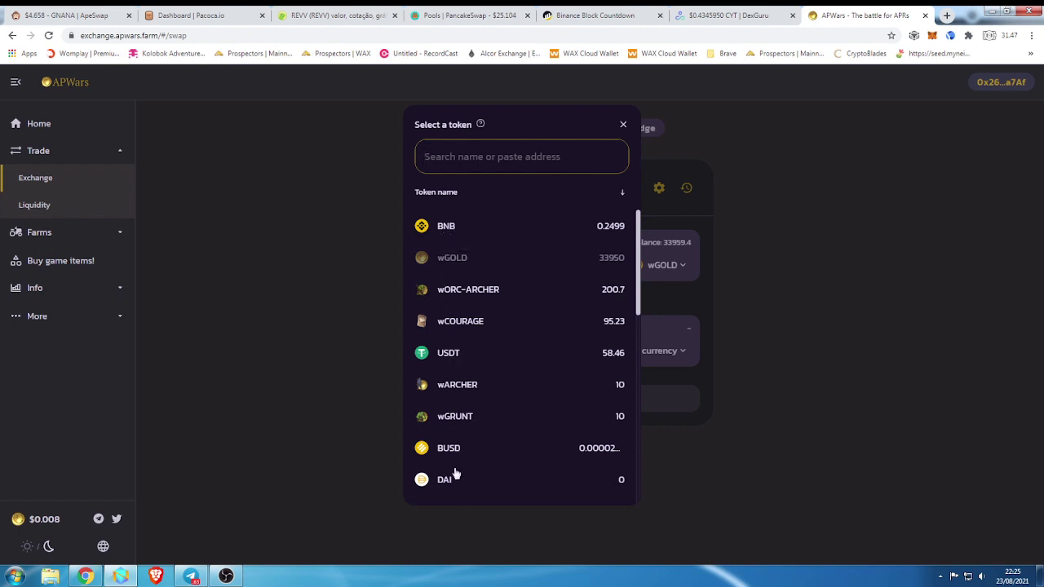
scroll(471, 408, down, 1)
scroll(471, 408, down, 5)
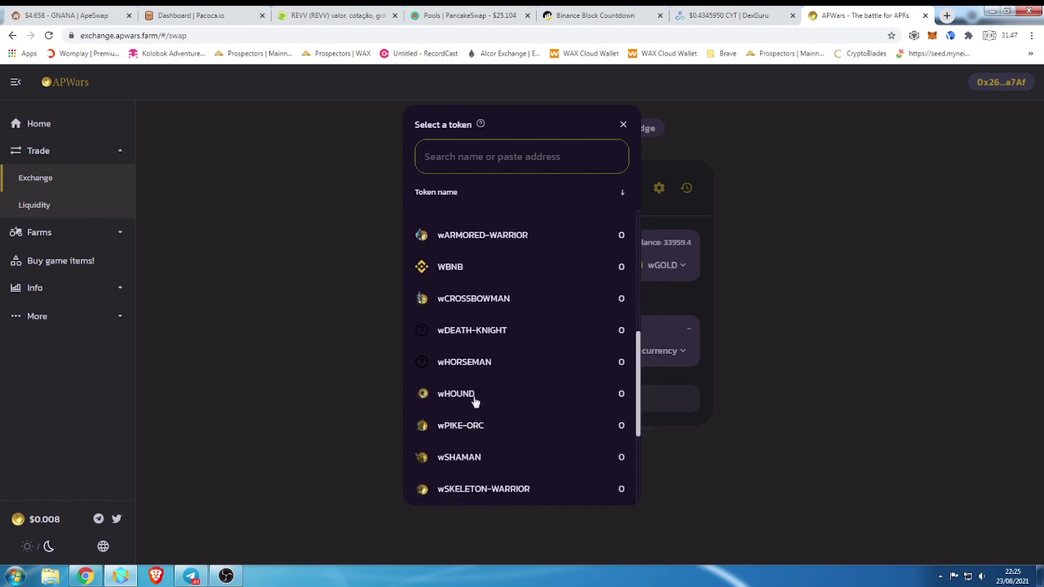
text(cak)
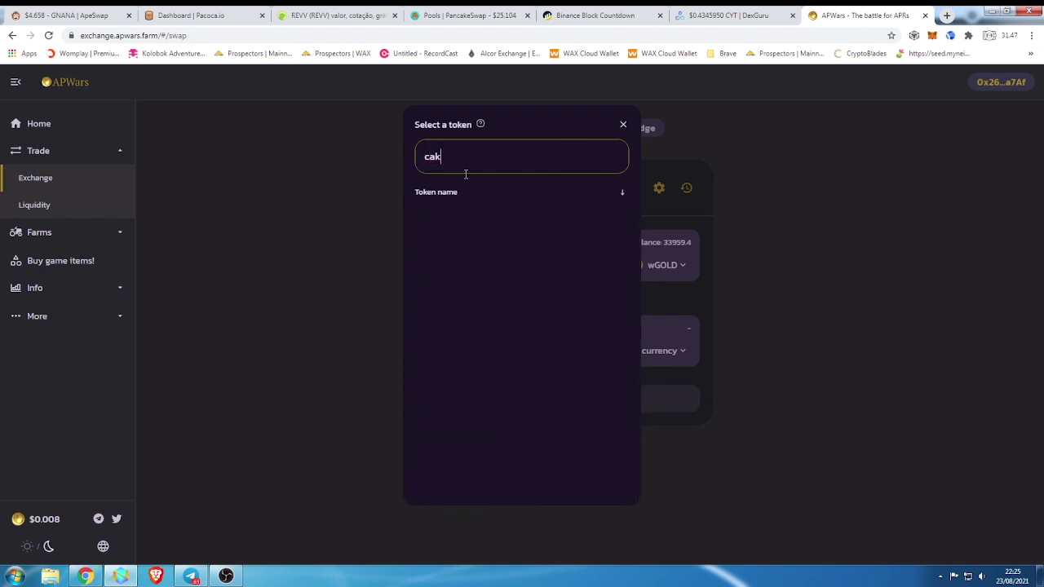
key(BackSpace)
key(BackSpace)
key(BackSpace)
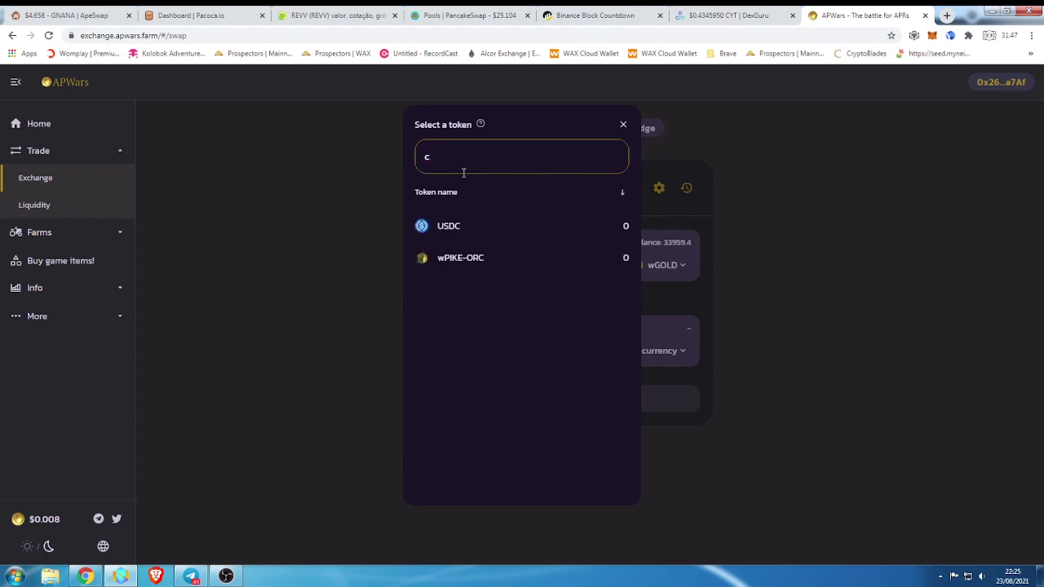
click(441, 226)
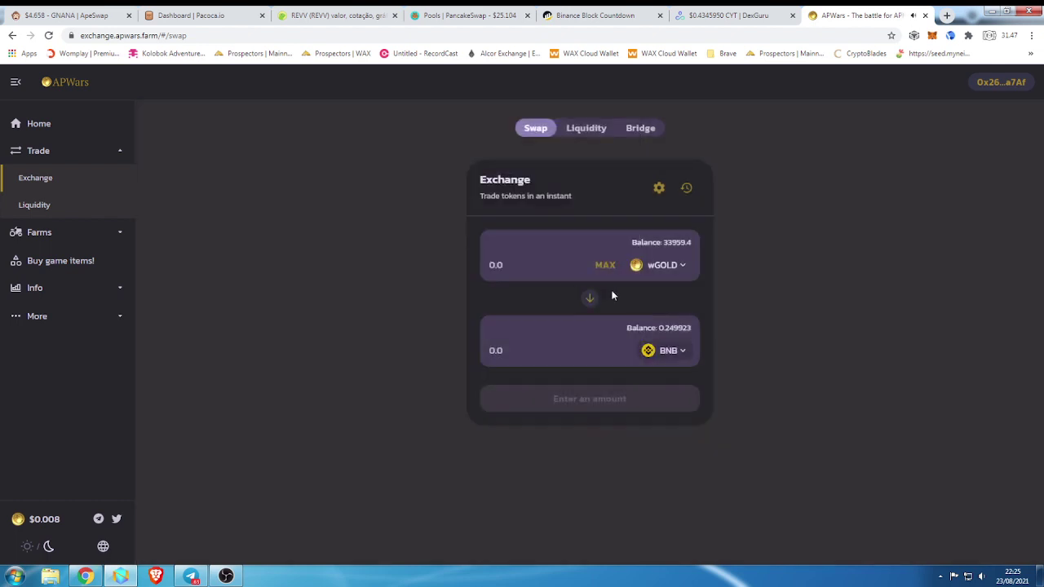
Swap the entire wGOLD balance for BNB, approve the transaction in MetaMask and dismiss the swap messages.
click(604, 265)
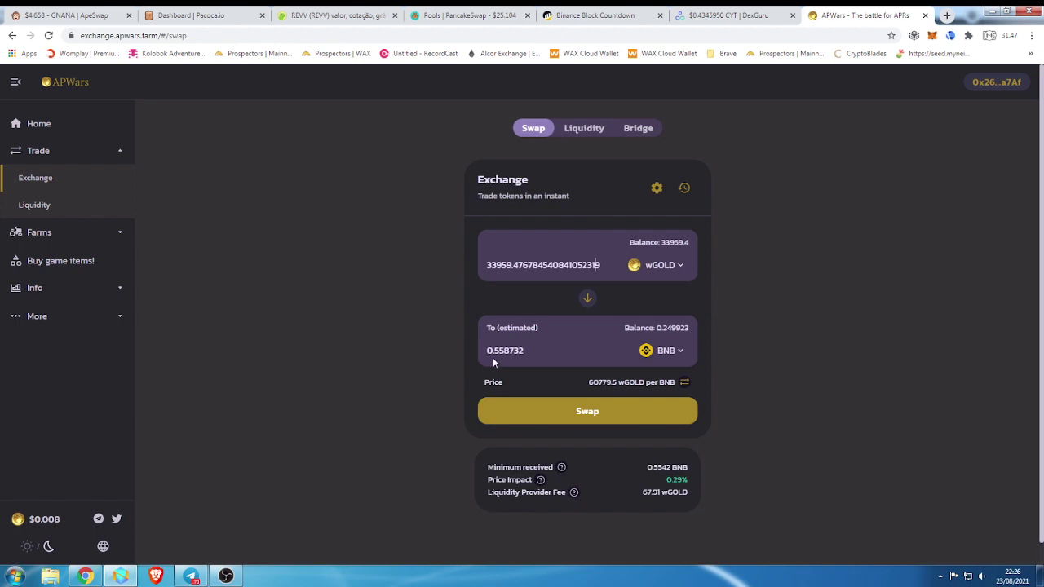
click(587, 414)
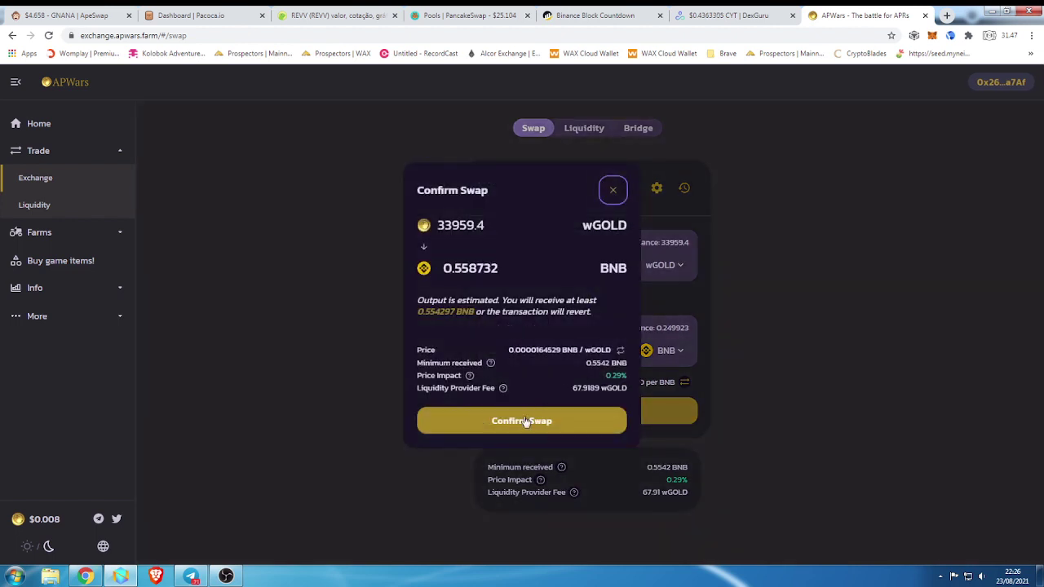
click(526, 415)
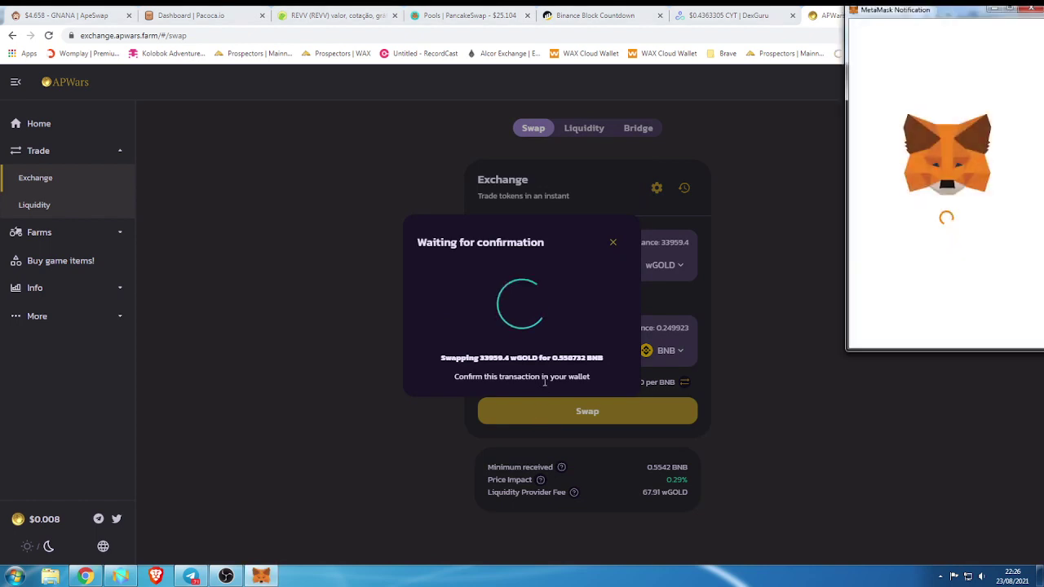
click(973, 330)
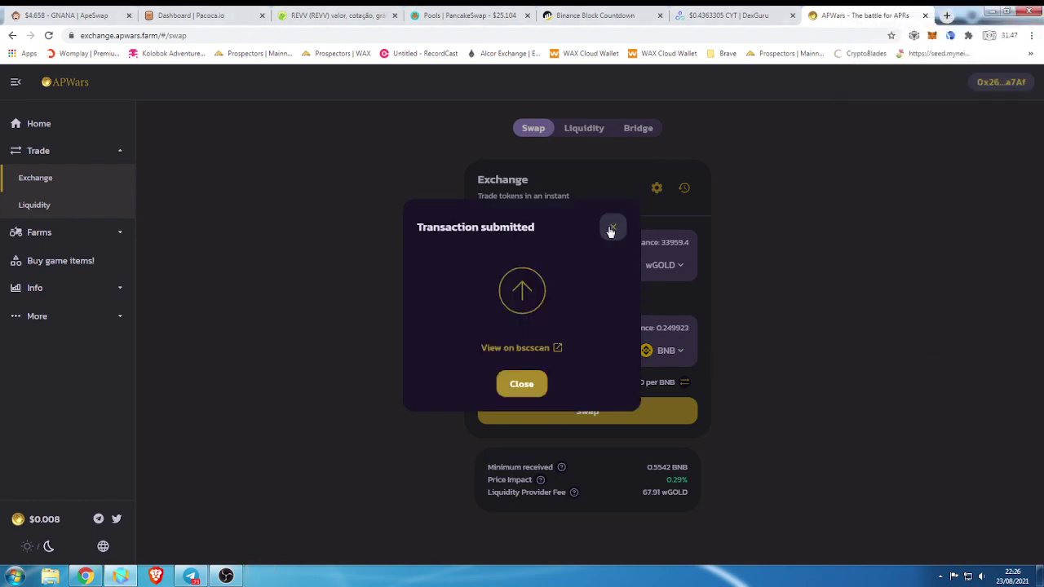
click(613, 227)
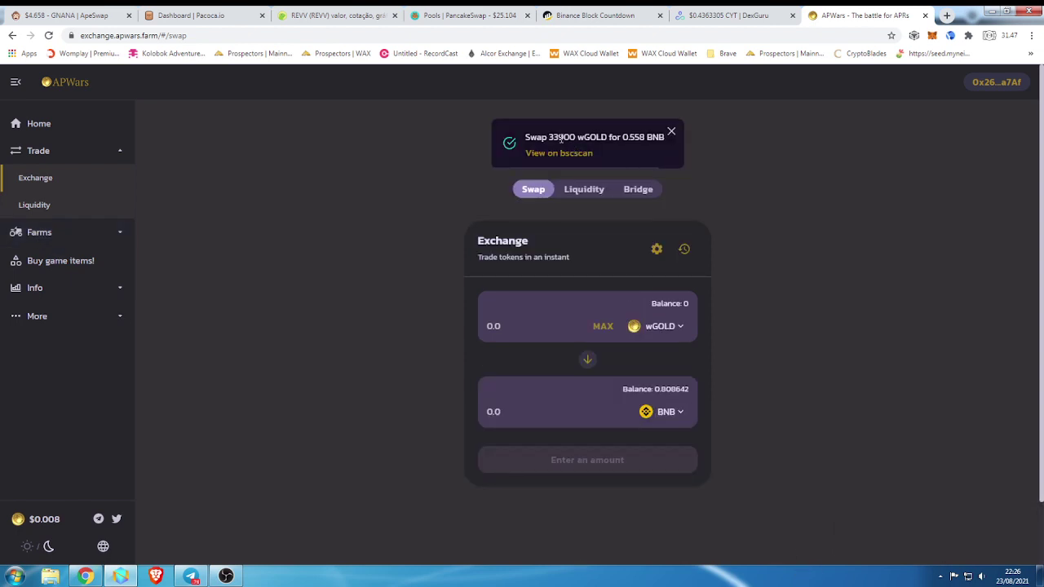
click(671, 133)
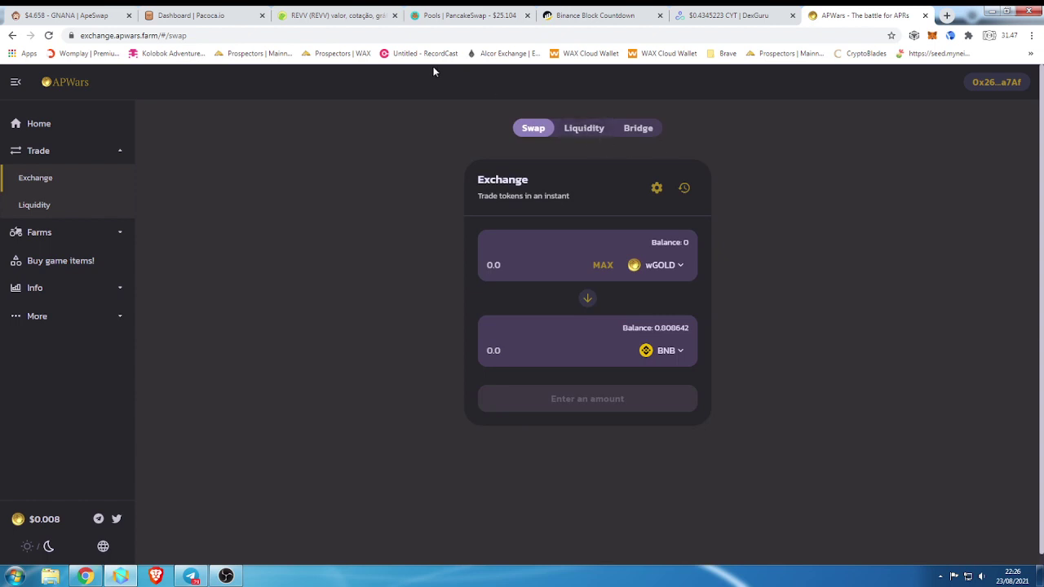
Close the APWars exchange and, in the other browser window, the wGOLD DexGuru page, and examine the CAKE price chart on CoinGecko.
click(926, 16)
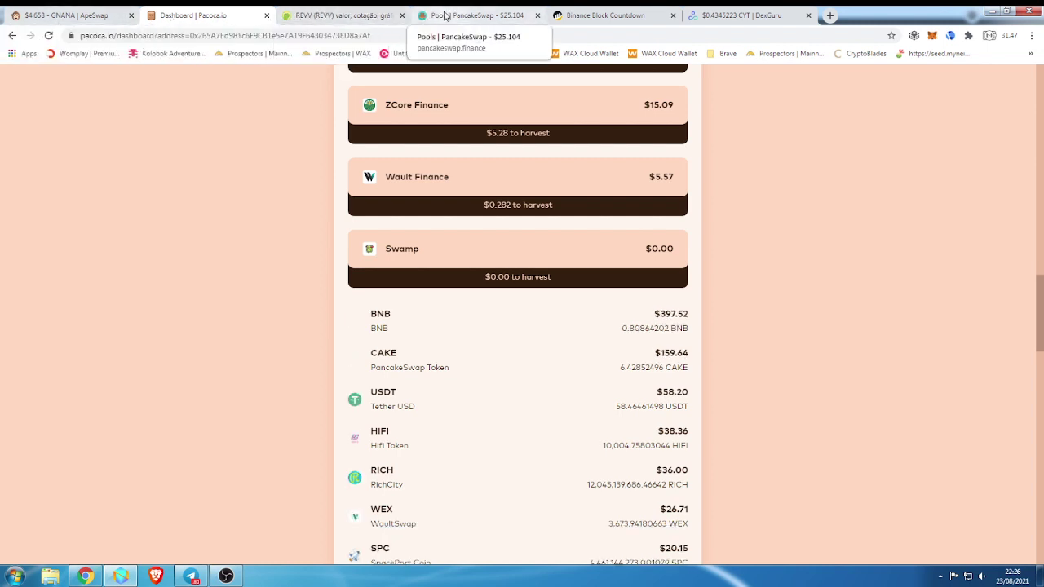
click(84, 576)
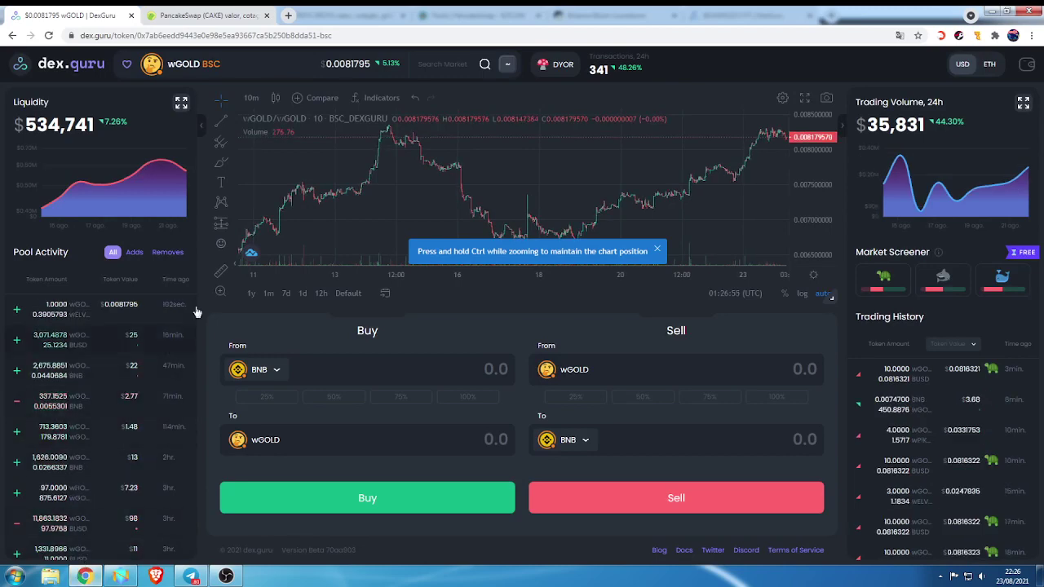
click(132, 17)
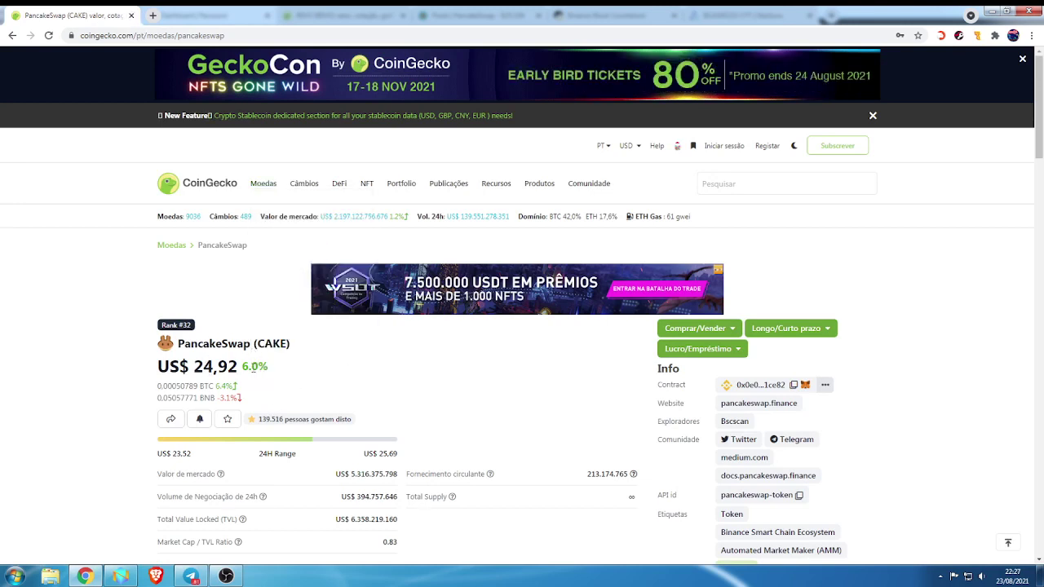
scroll(267, 397, down, 3)
scroll(282, 372, down, 3)
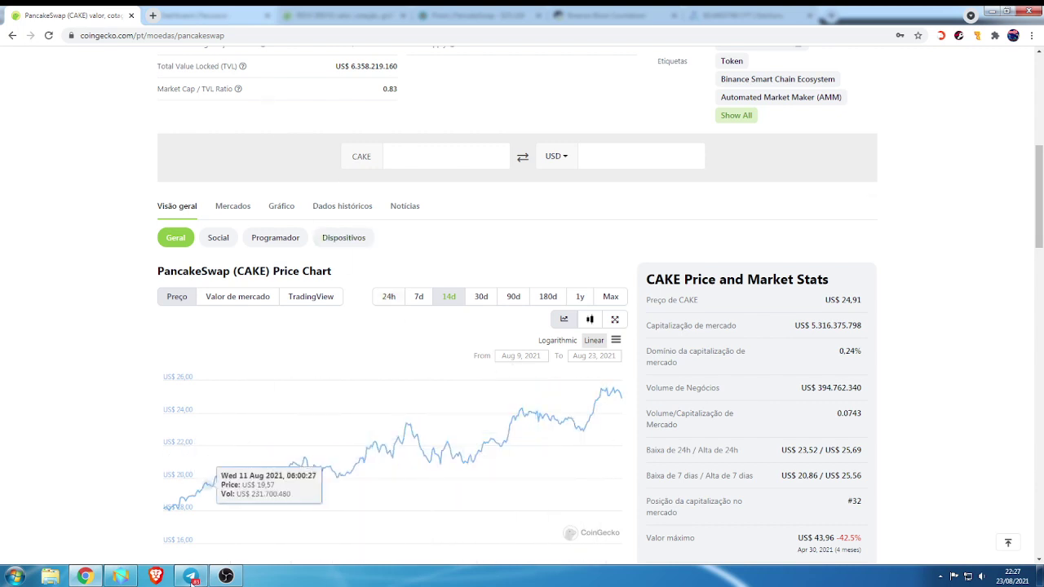
Return to PancakeSwap in the other browser window, go to its exchange and choose CAKE as the token to receive for BNB.
click(122, 576)
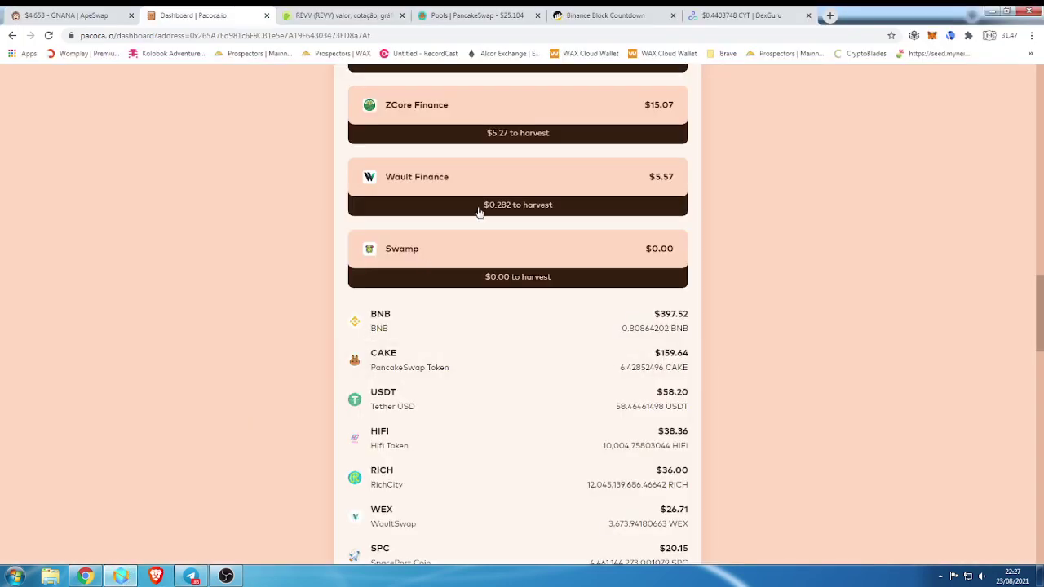
click(445, 15)
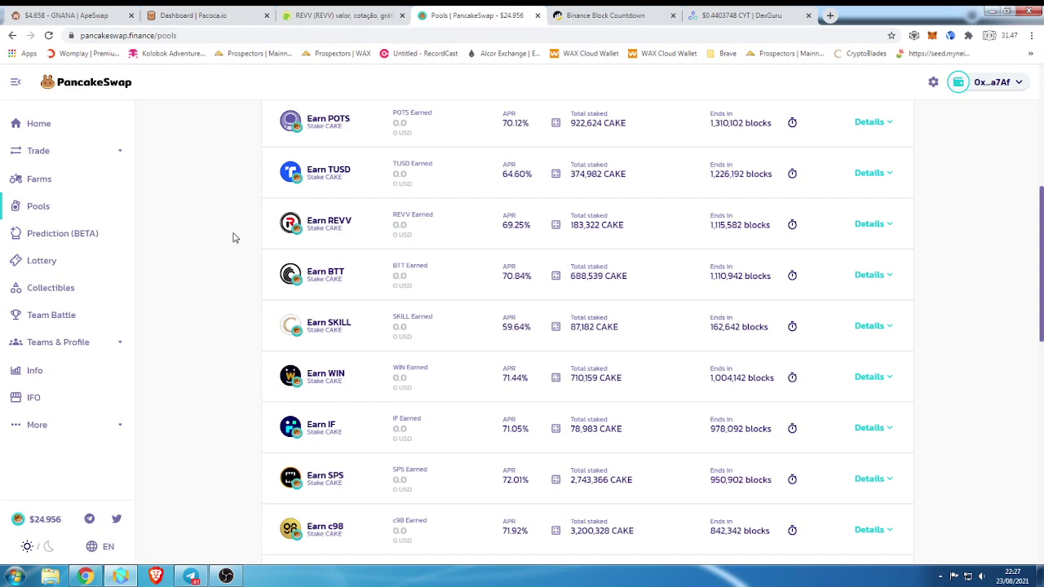
click(45, 154)
click(35, 179)
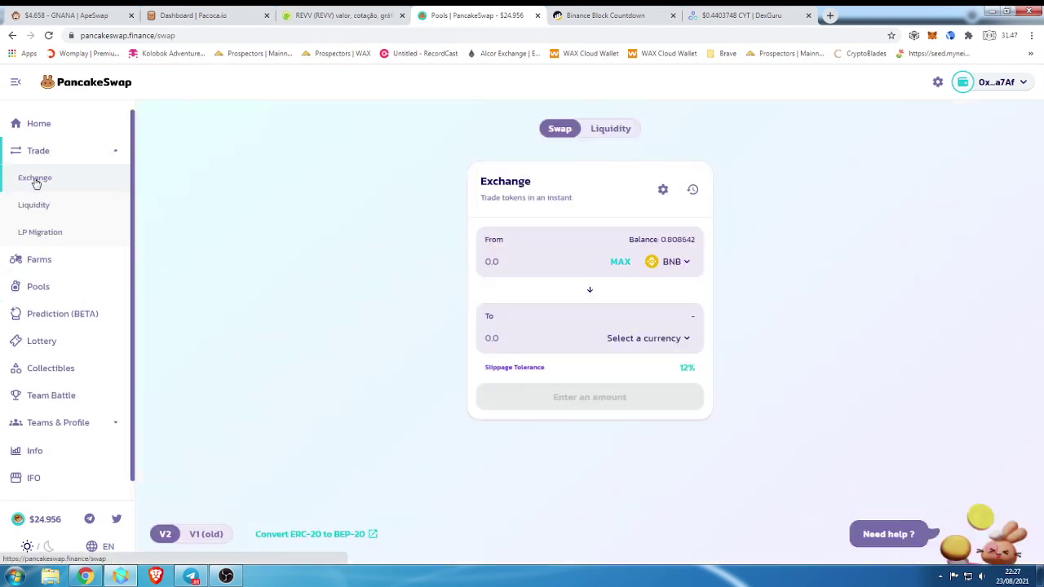
click(675, 340)
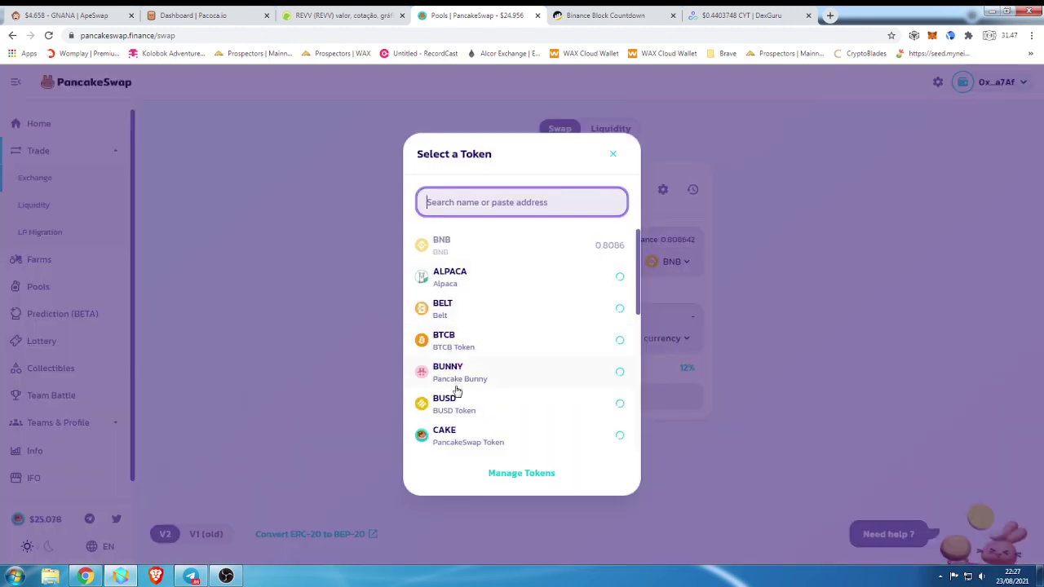
click(455, 432)
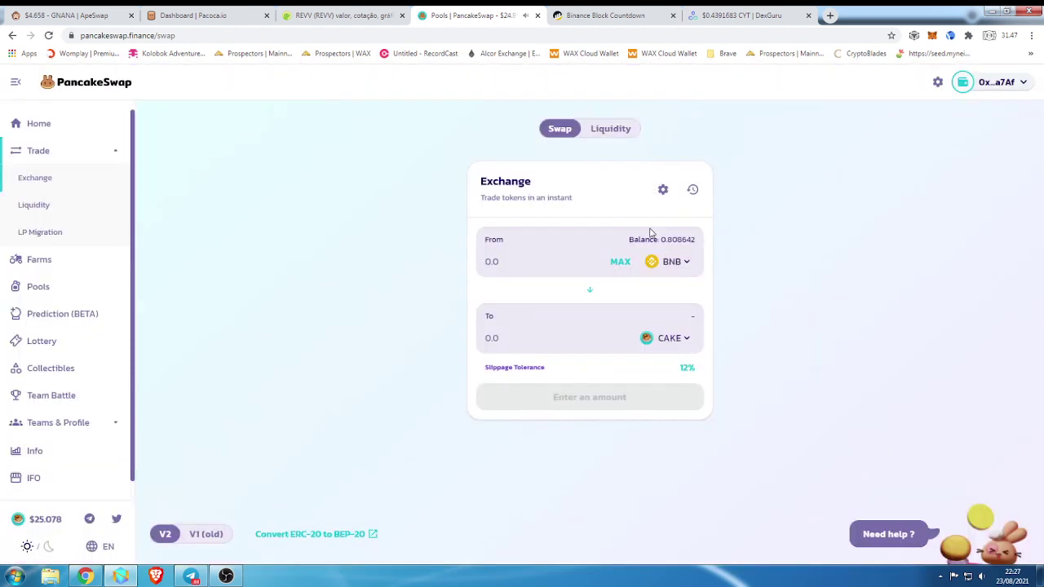
Set the swap's slippage tolerance to 0.1% and close the settings.
click(662, 190)
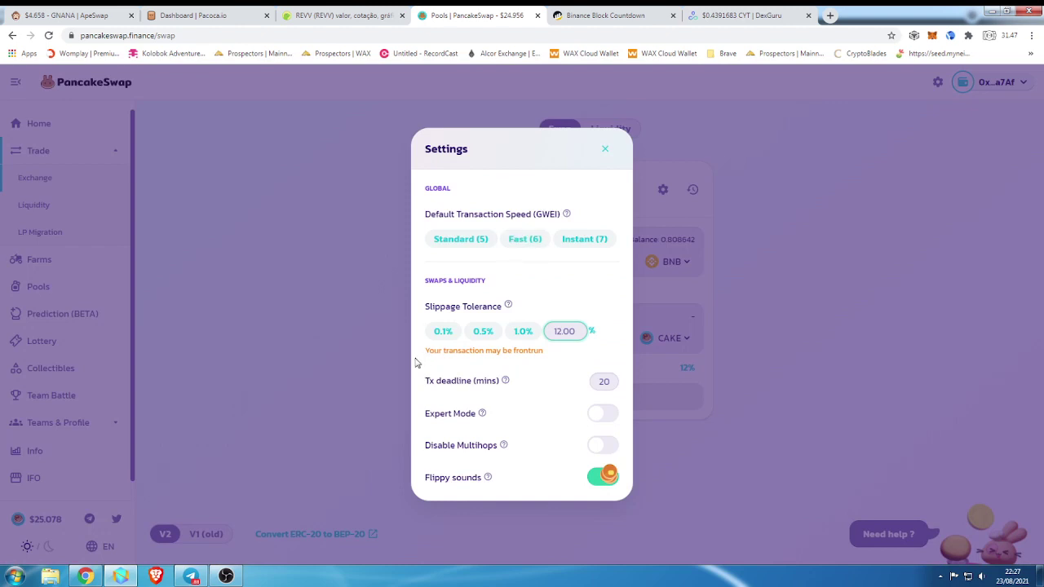
click(442, 331)
click(789, 380)
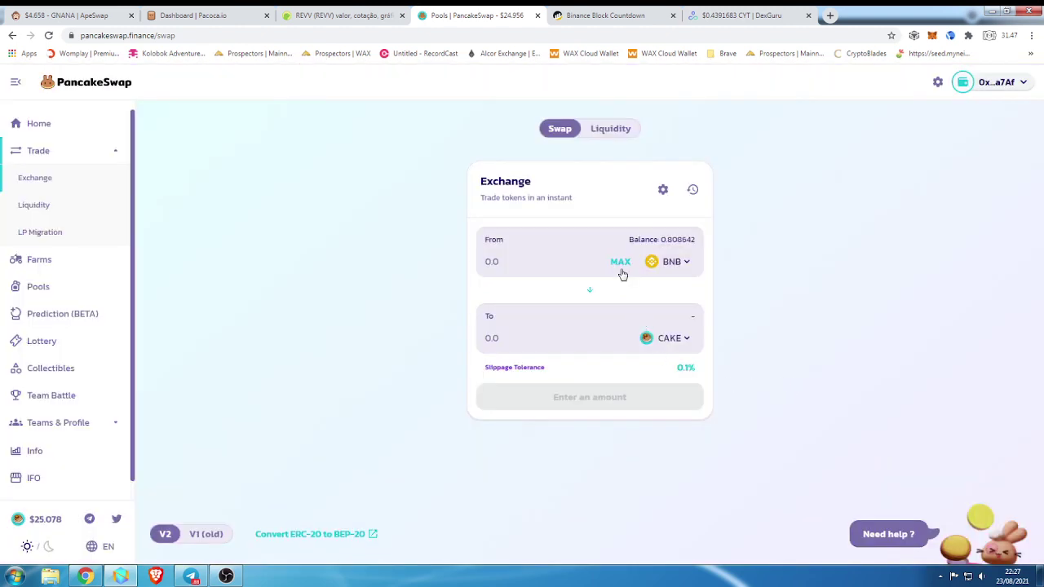
click(674, 338)
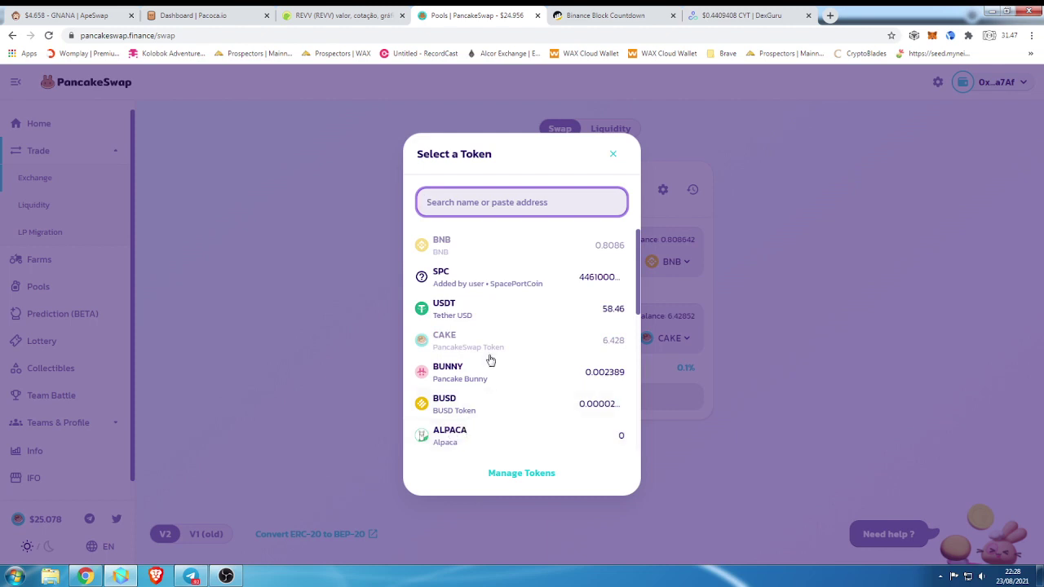
click(446, 346)
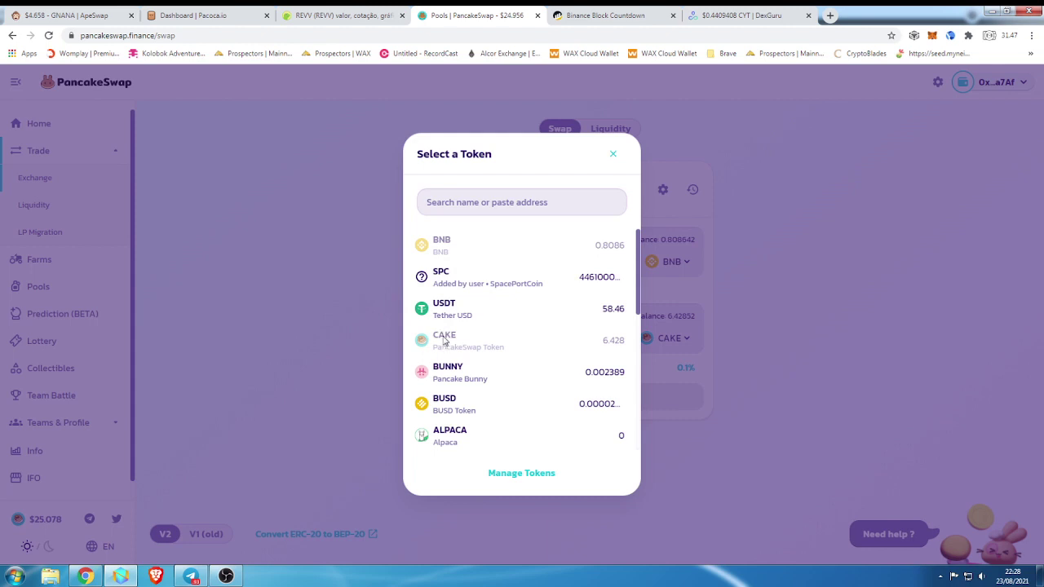
click(831, 376)
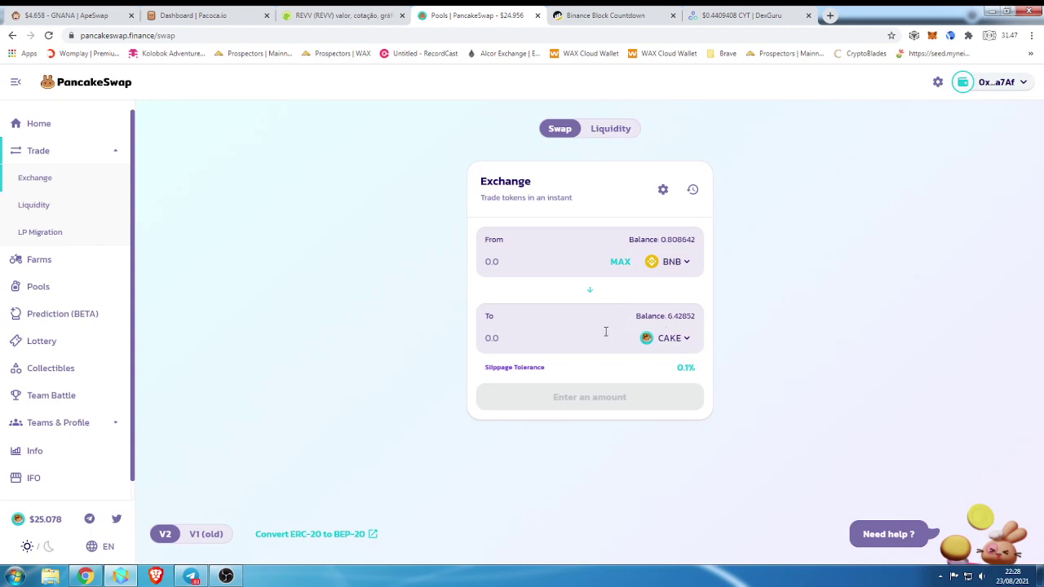
Try 14 CAKE as the amount to receive, followed by the maximum BNB as the amount to swap, trimming its last digits.
click(495, 342)
text(14)
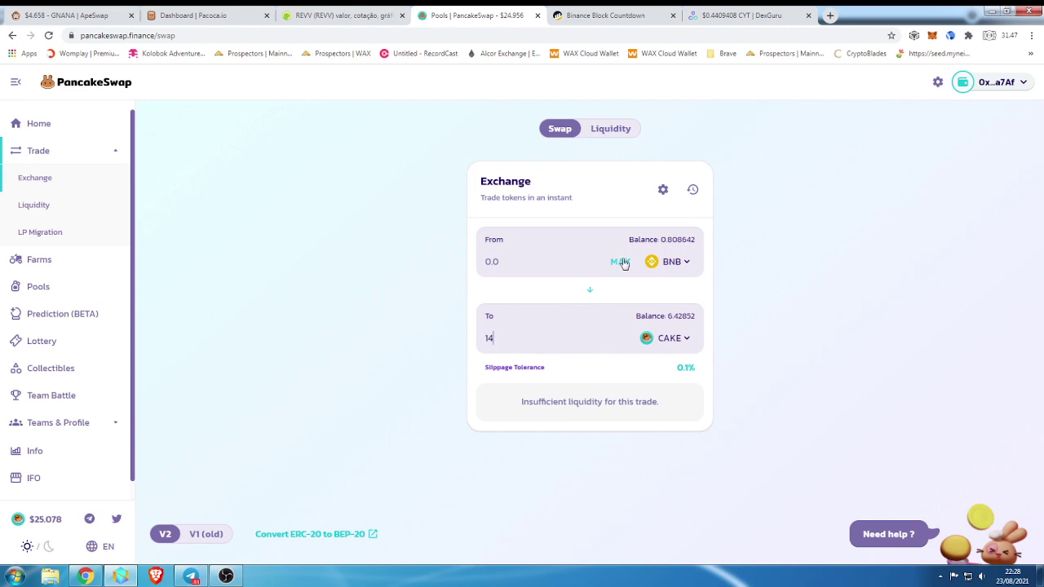
click(620, 262)
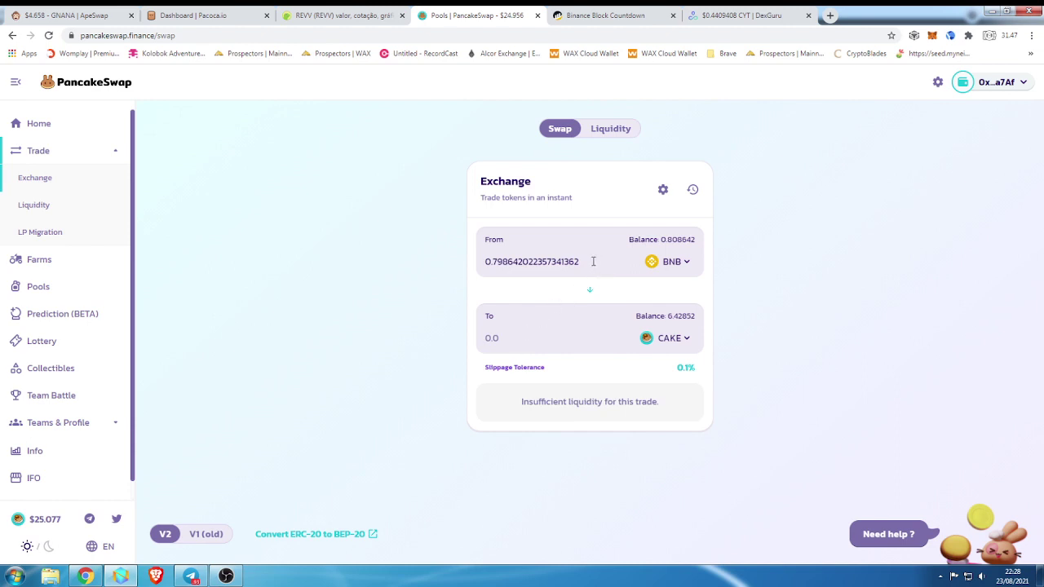
key(BackSpace)
key(BackSpace)
key(BackSpace)
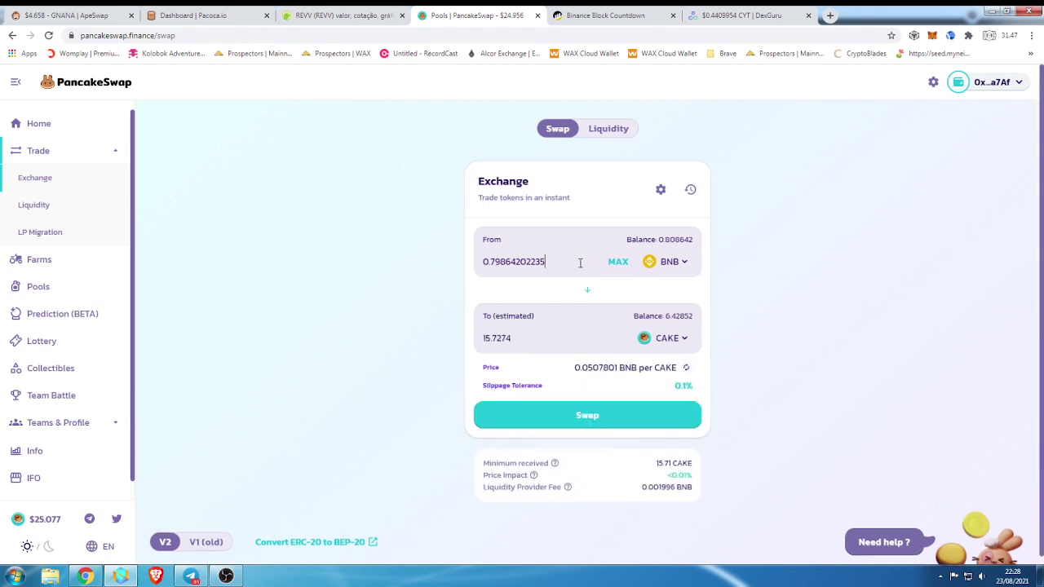
Clear the CAKE amount and set the amount to receive to 13.58 CAKE.
click(532, 335)
key(BackSpace)
key(BackSpace)
key(BackSpace)
key(BackSpace)
key(BackSpace)
key(BackSpace)
key(BackSpace)
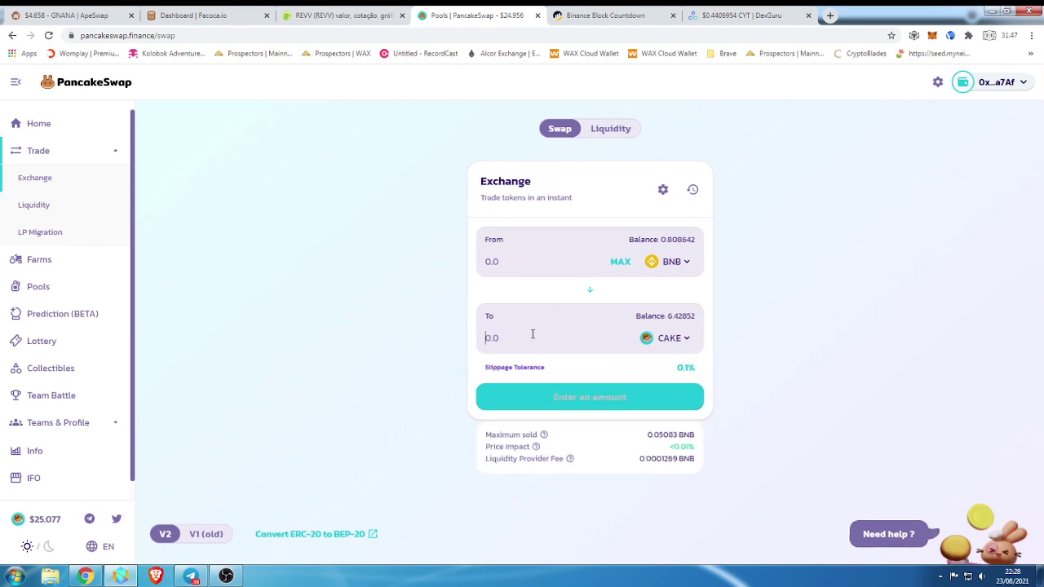
text(13.58)
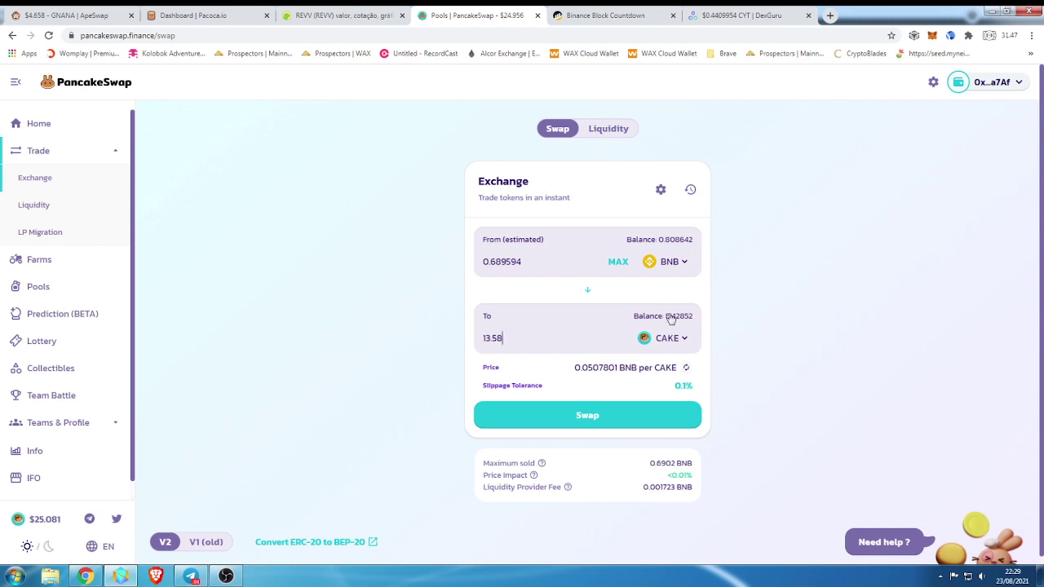
Confirm the BNB to CAKE swap, approve it in MetaMask and dismiss the confirmation and the transaction receipt.
click(617, 421)
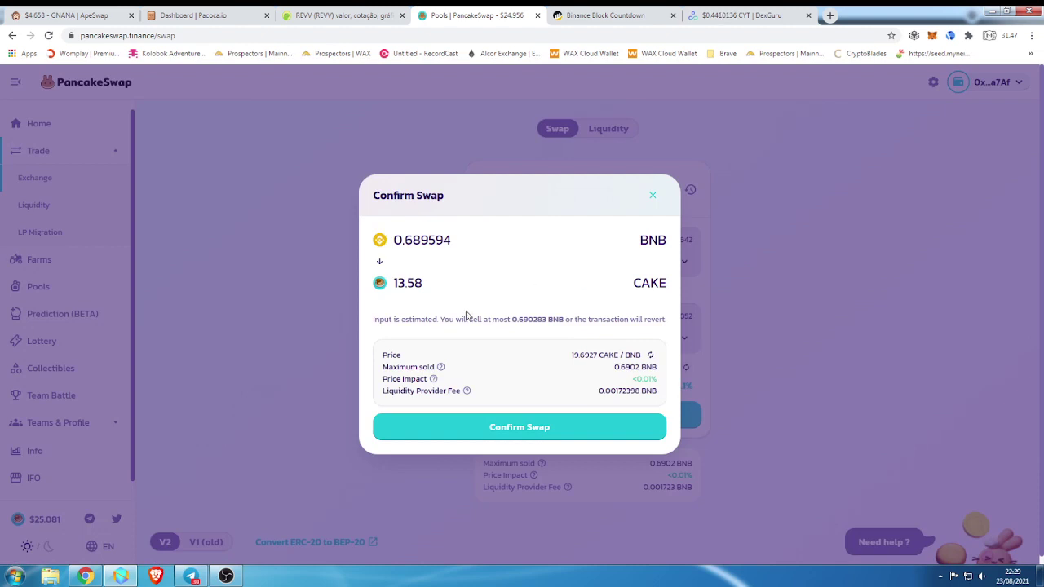
click(495, 427)
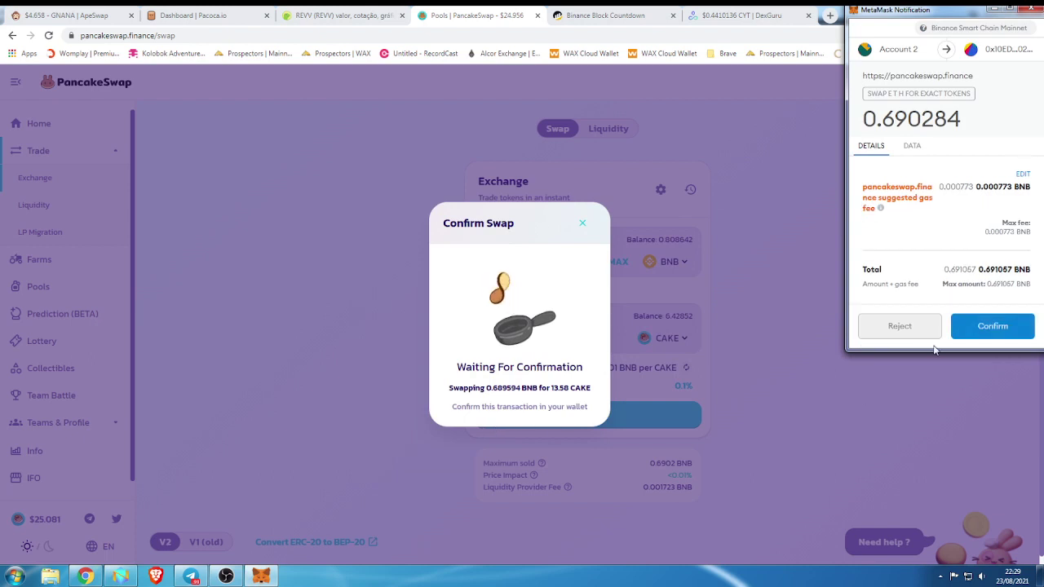
click(988, 330)
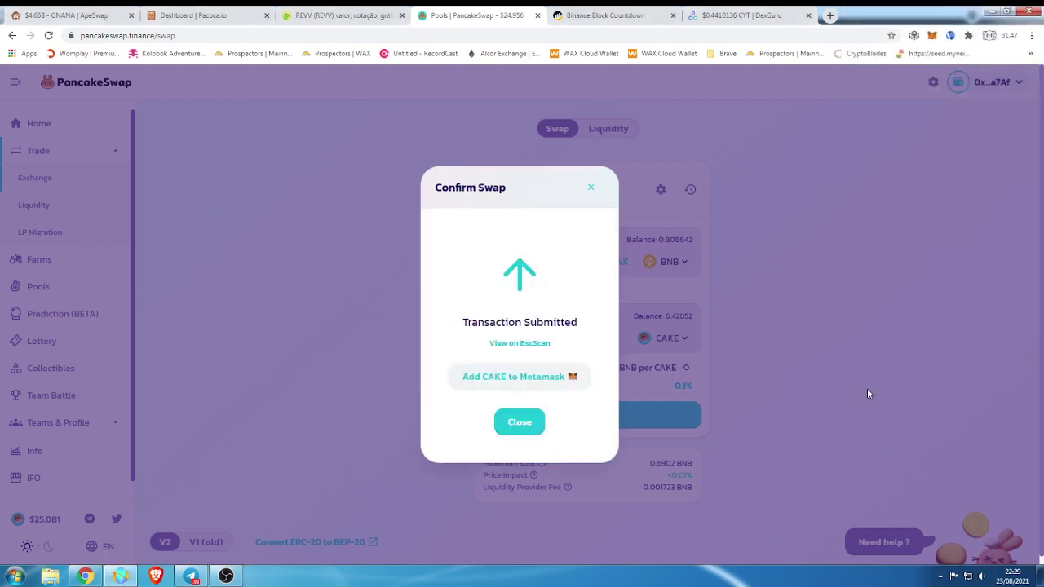
click(590, 189)
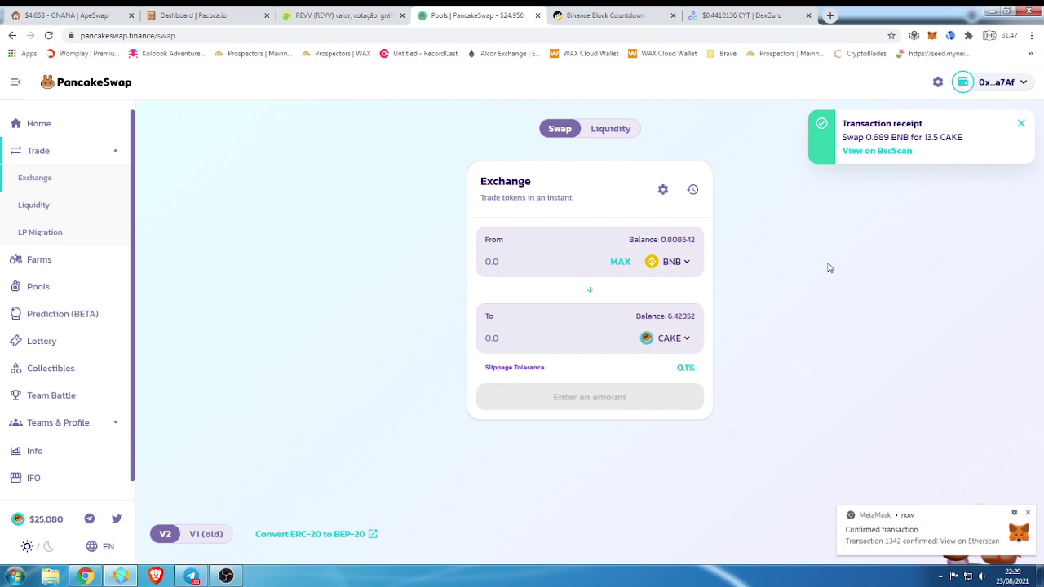
click(1020, 124)
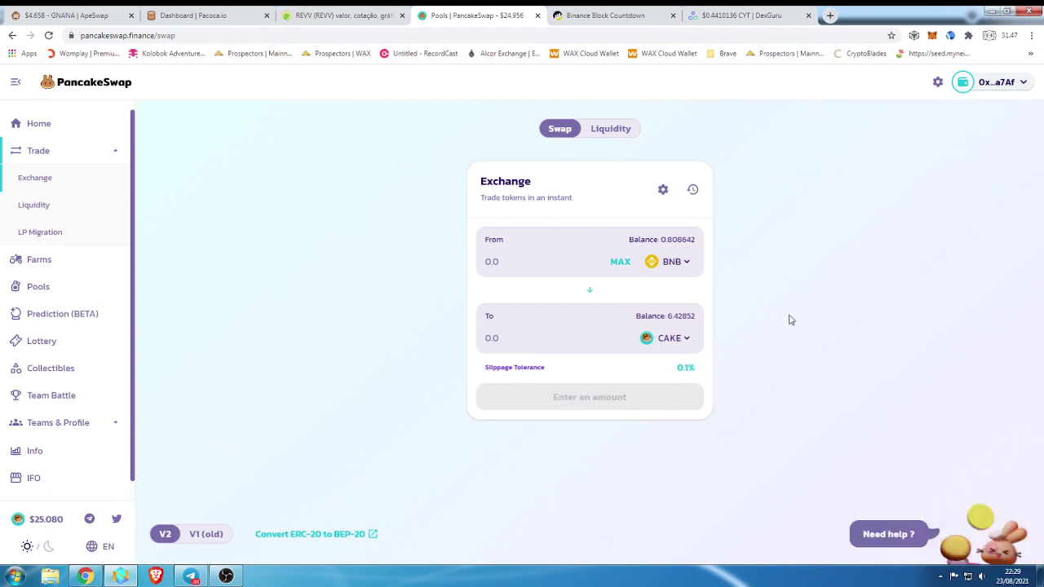
Select SPC as the token to swap from, enter the maximum amount and retype its last digit.
click(680, 260)
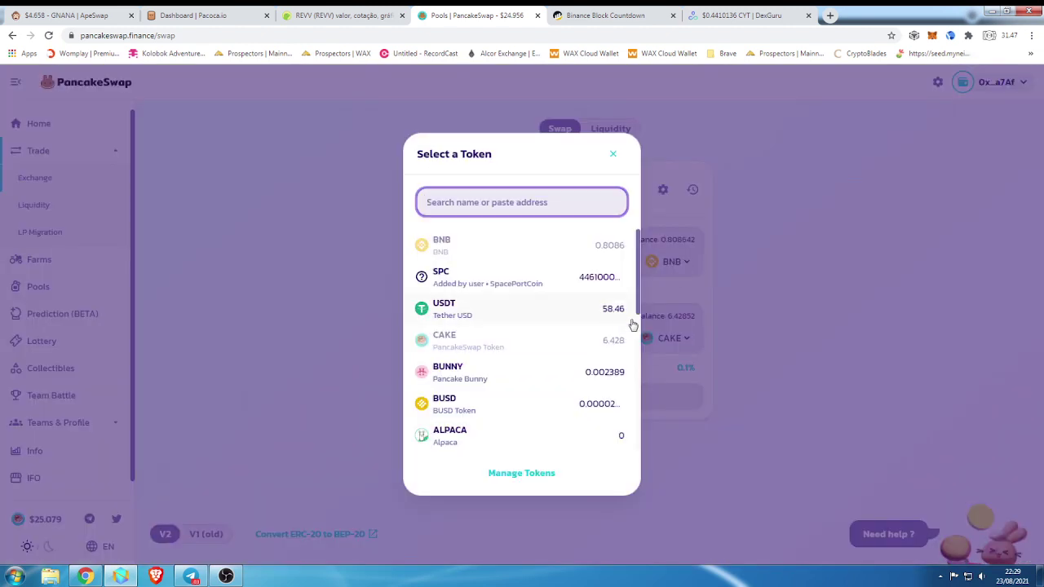
click(473, 278)
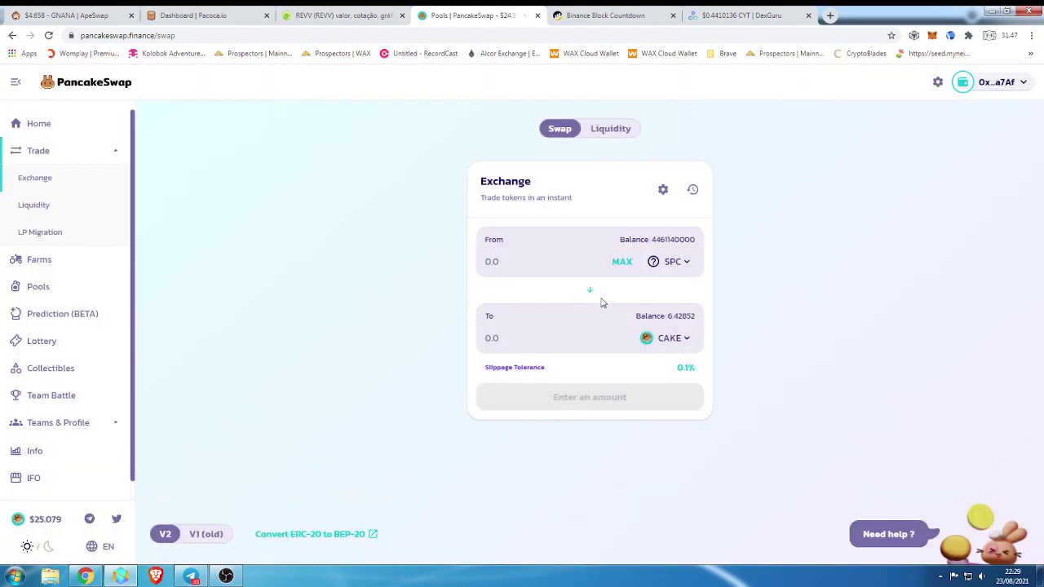
click(621, 261)
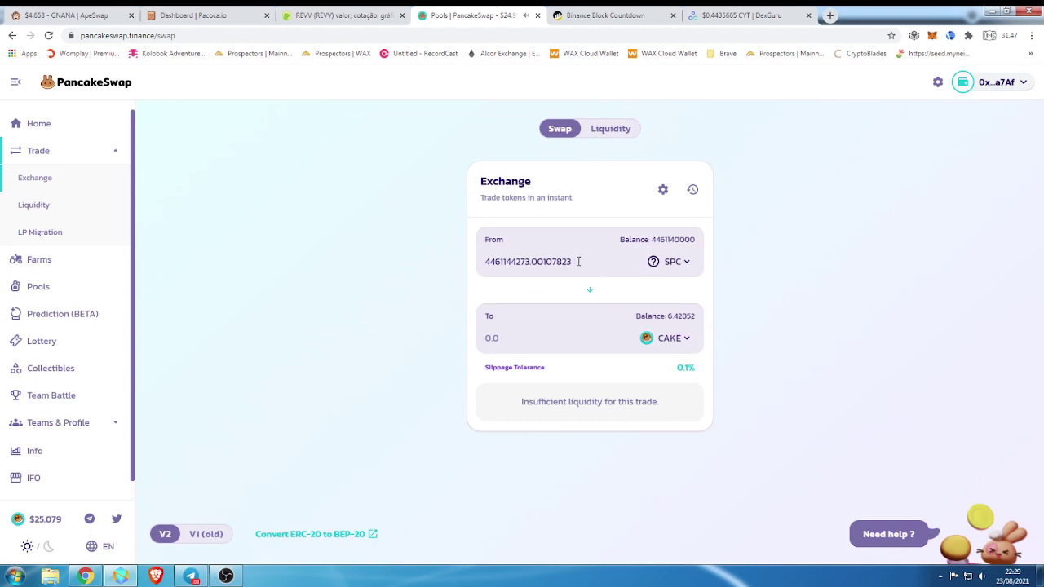
key(BackSpace)
text(3)
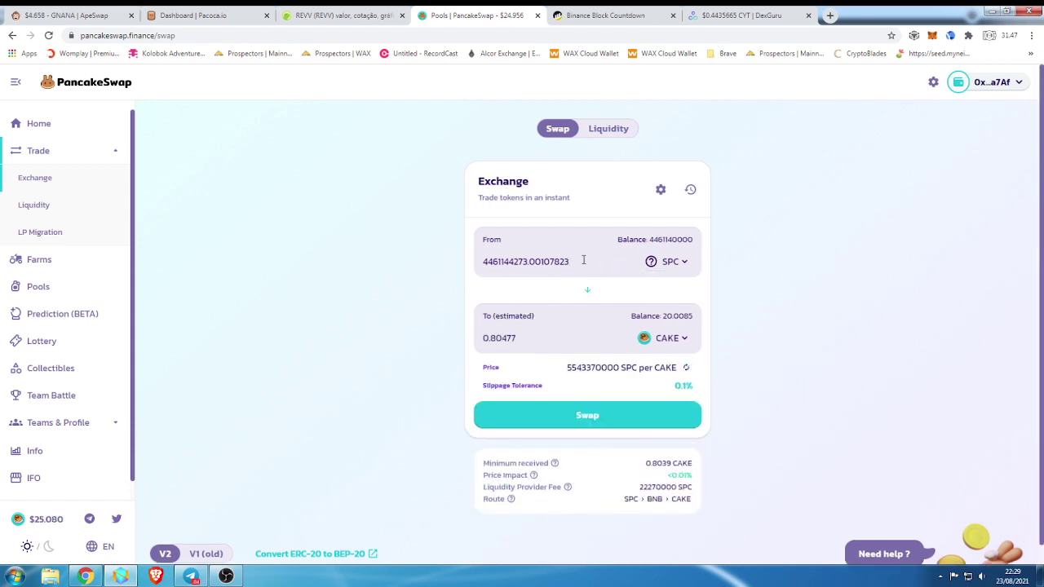
Try to confirm the SPC to CAKE swap, dismiss the dialog and check the swap settings.
click(617, 424)
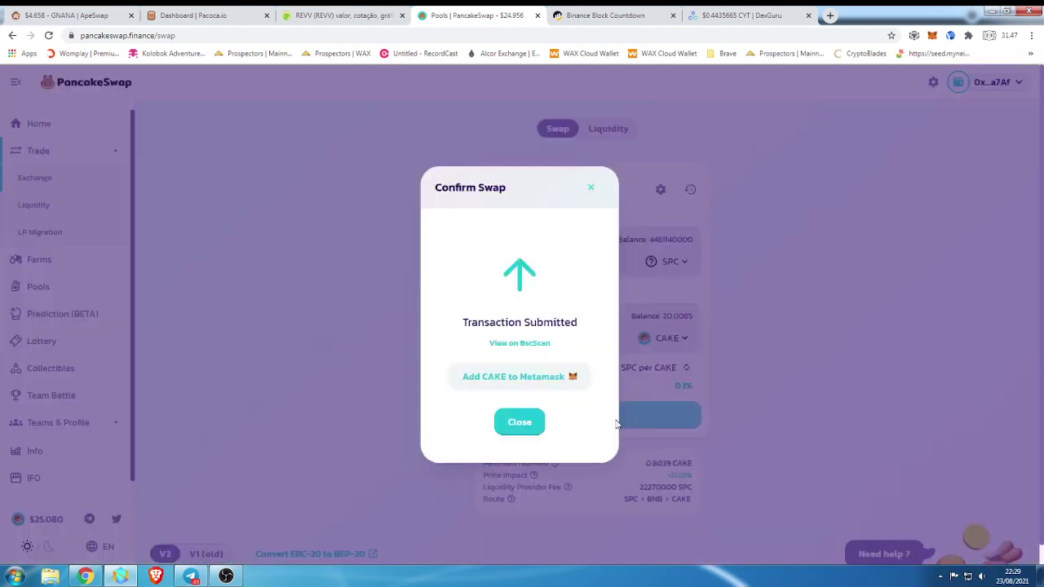
click(635, 424)
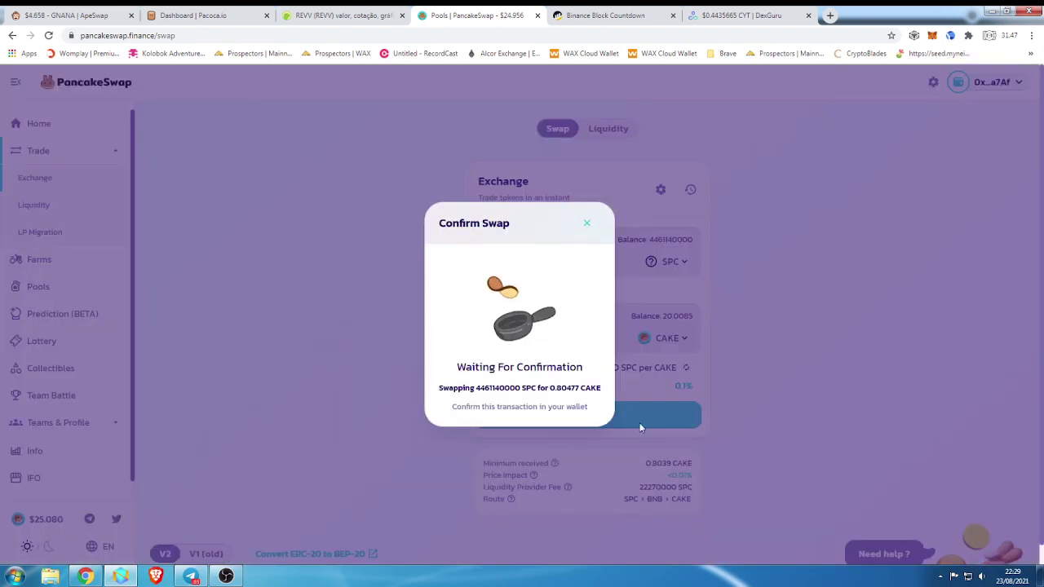
click(543, 379)
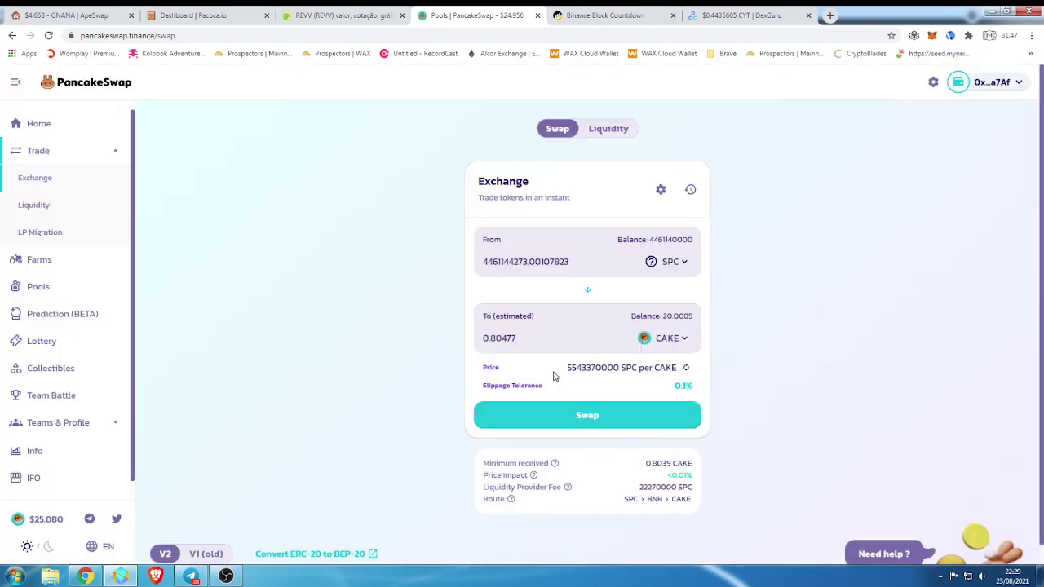
click(660, 189)
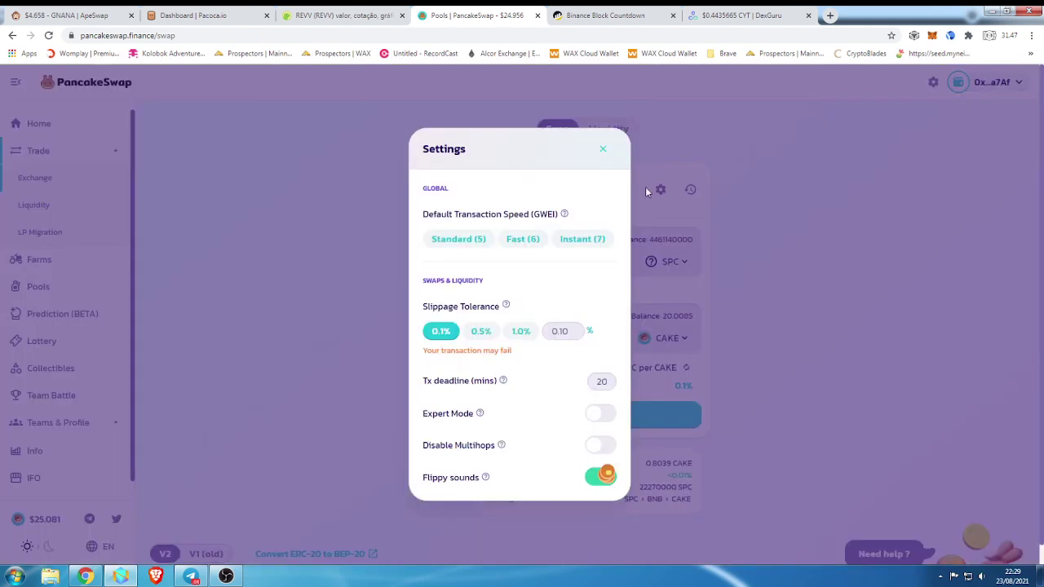
click(604, 150)
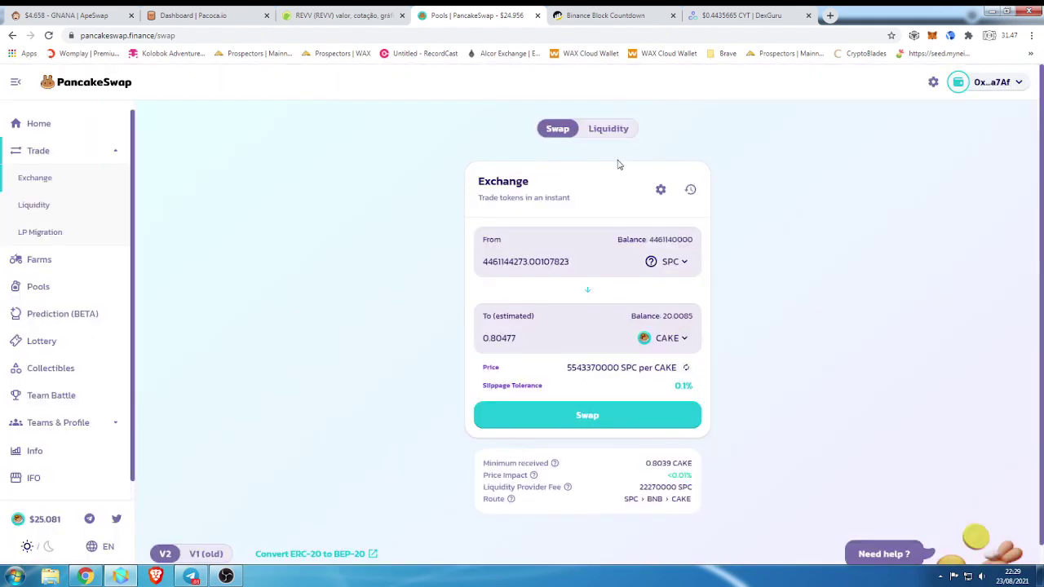
Change the token to receive to BNB, try to confirm the SPC swap and dismiss the dialog.
click(678, 338)
click(474, 248)
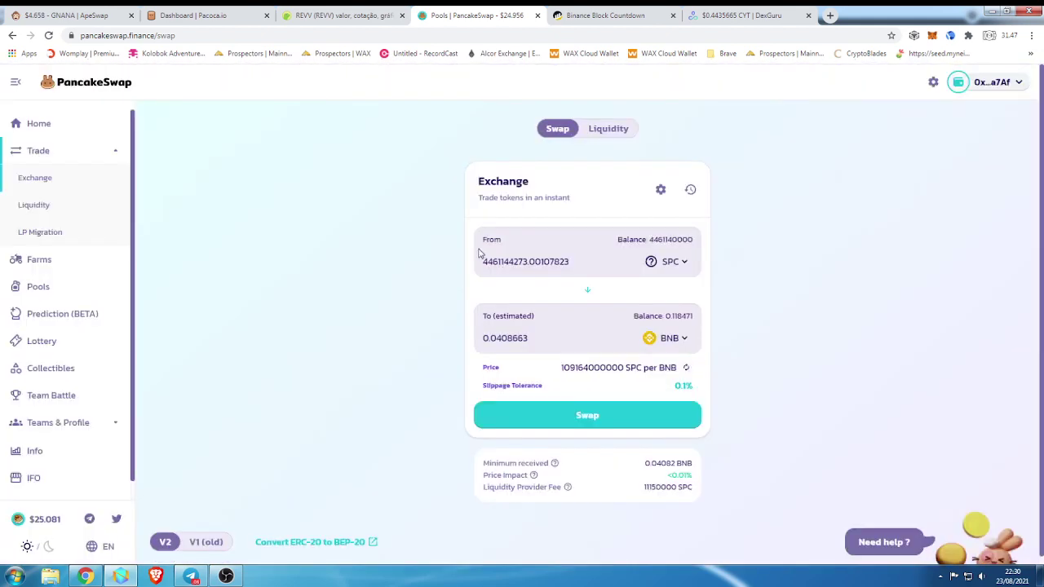
click(652, 412)
click(582, 429)
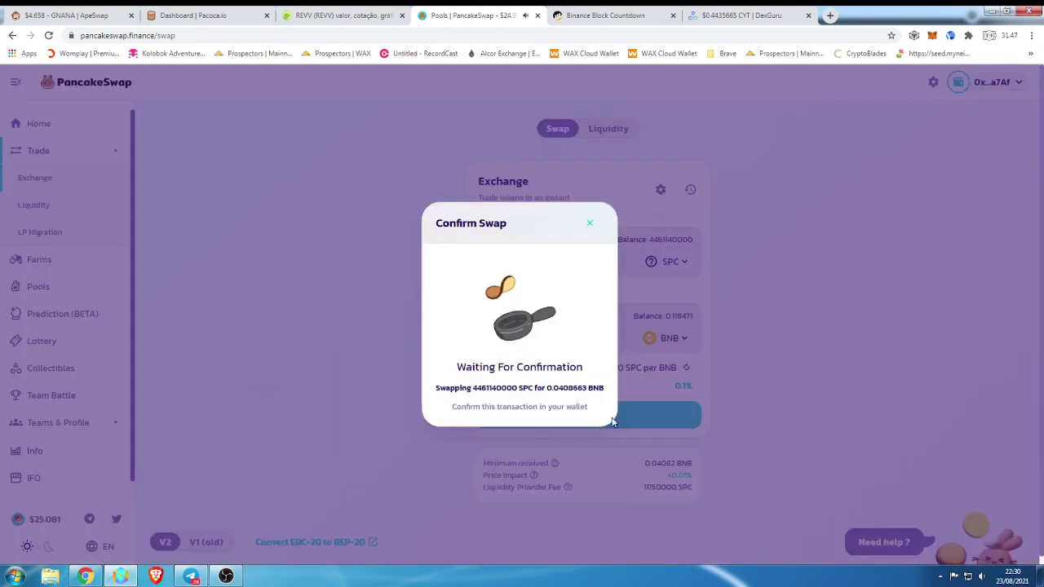
click(518, 374)
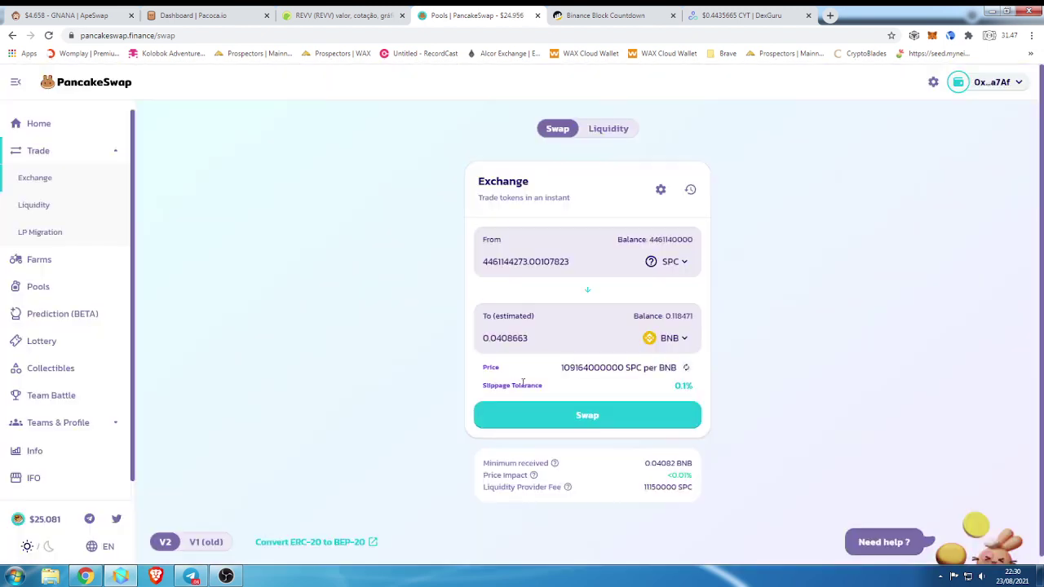
Set the swap's slippage tolerance to 5% and close the settings.
click(661, 189)
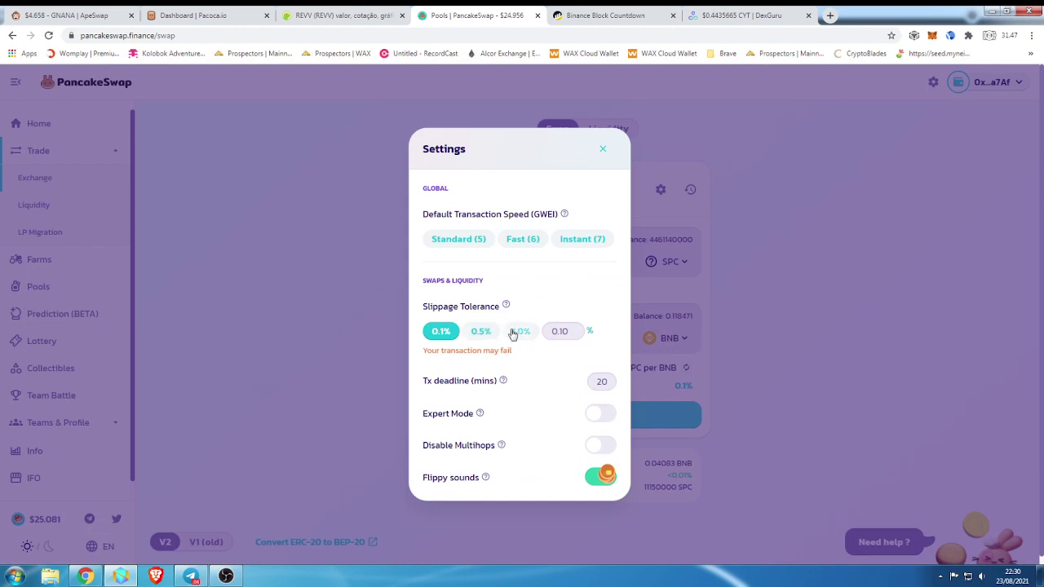
click(554, 331)
key(ctrl+a)
text(5)
click(789, 308)
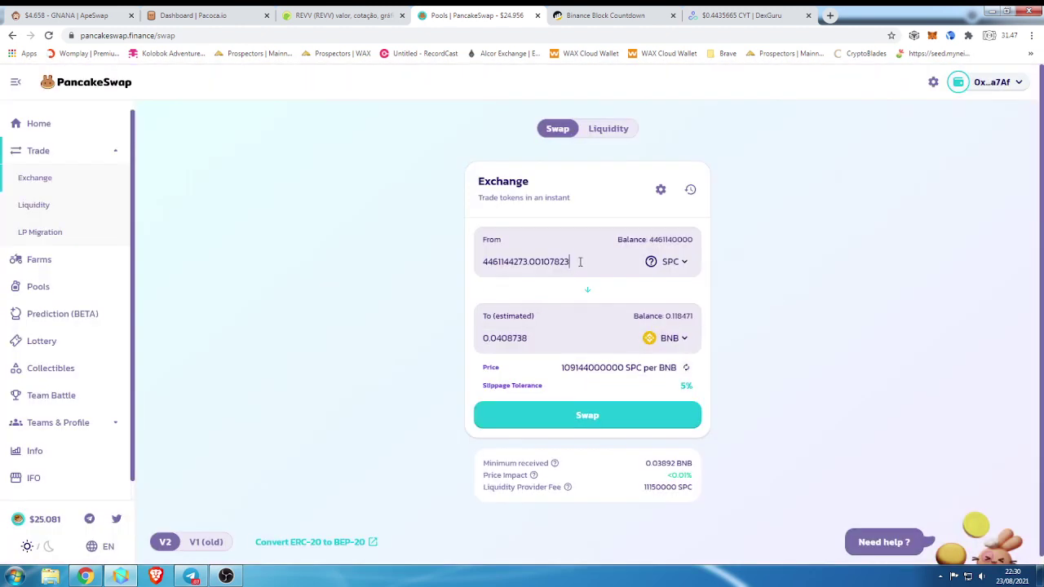
Trim the SPC amount to 4461144273.001, try to confirm the swap to BNB and dismiss the dialog.
click(580, 261)
key(BackSpace)
key(BackSpace)
key(BackSpace)
key(BackSpace)
click(584, 418)
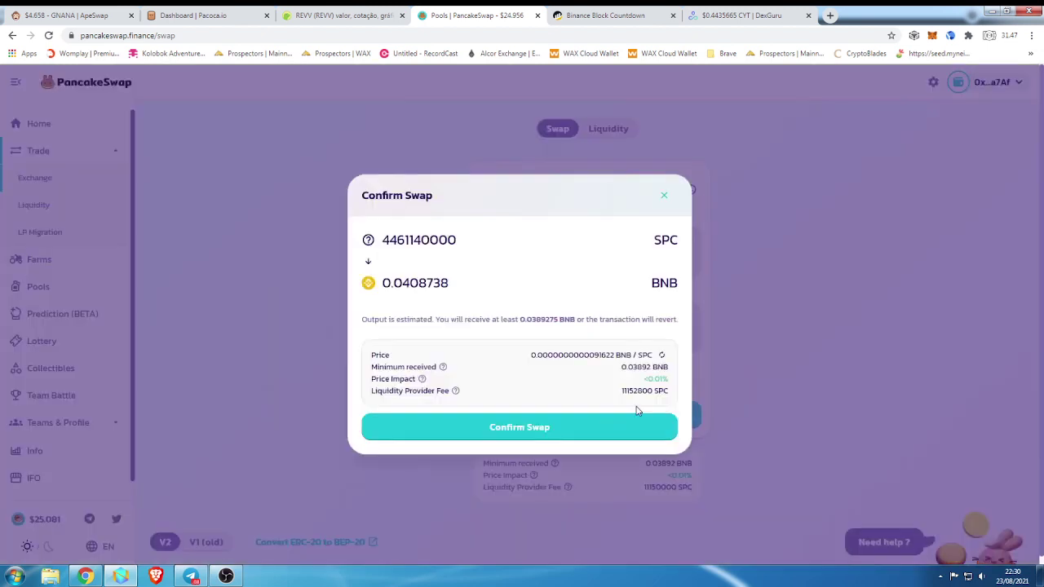
click(636, 420)
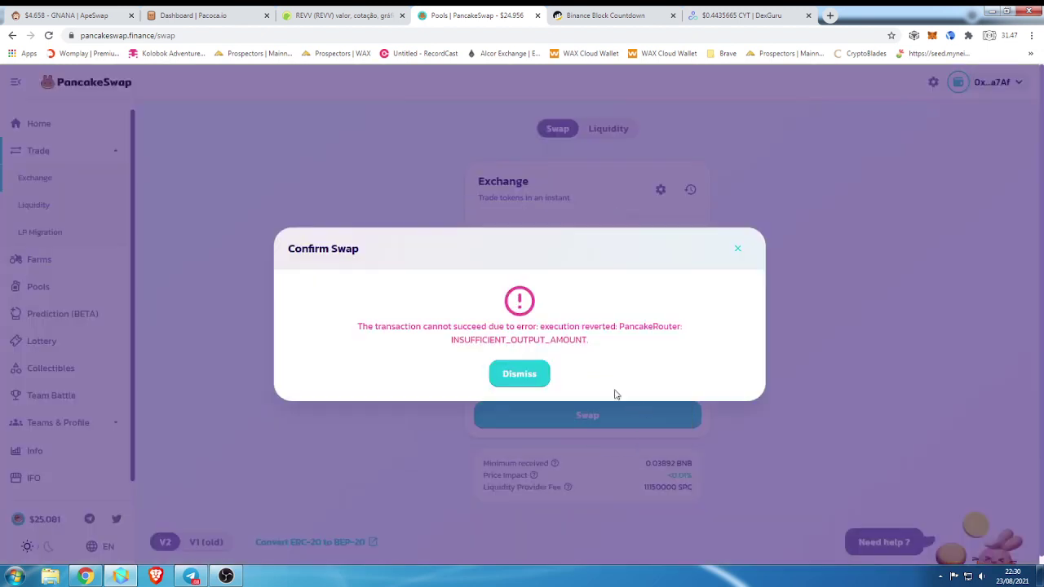
click(506, 371)
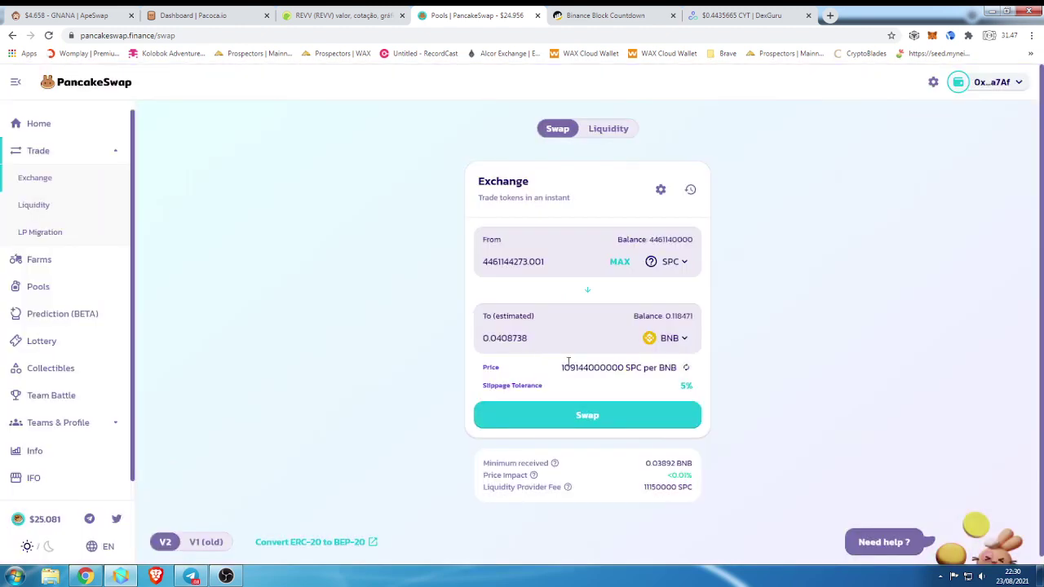
Set the slippage tolerance to 8%, try the SPC to BNB swap again and dismiss the dialog.
click(660, 189)
click(563, 336)
key(ctrl+a)
text(8)
click(781, 340)
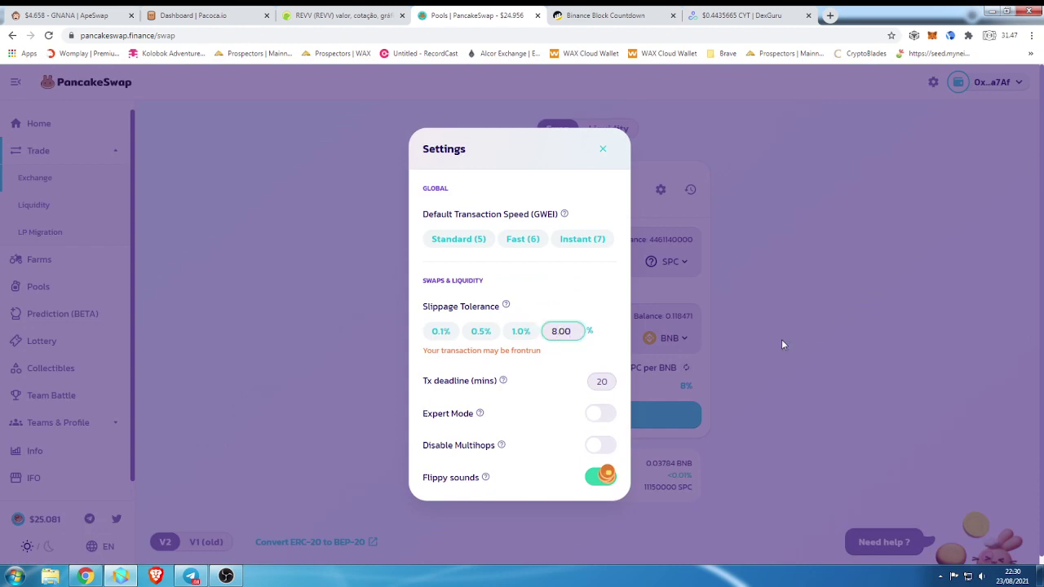
click(628, 425)
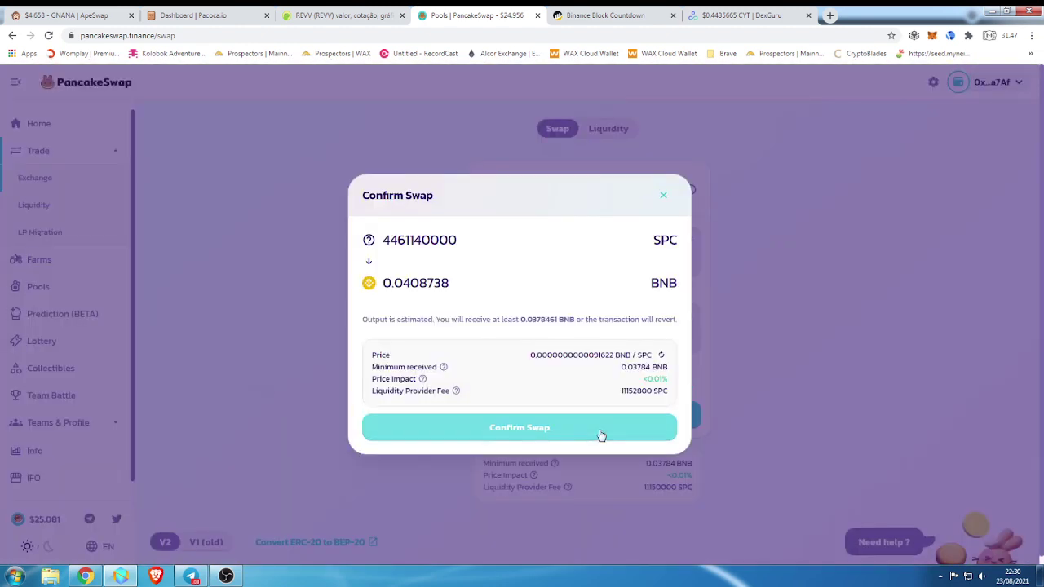
click(601, 428)
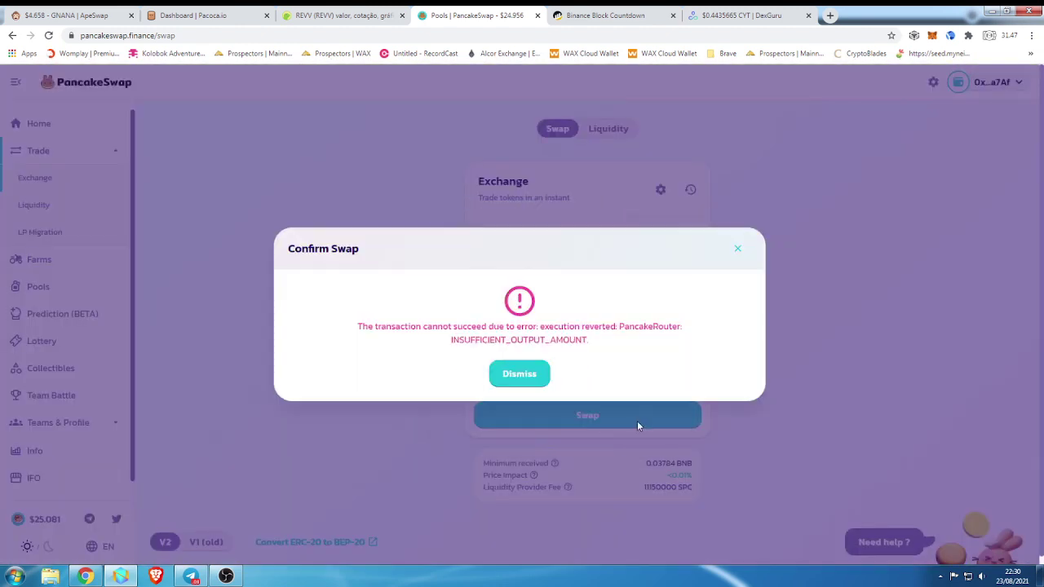
click(511, 376)
Retype the last digit of the BNB amount, then refill the maximum SPC amount and edit it to 4461144273.00107801.
click(535, 336)
key(BackSpace)
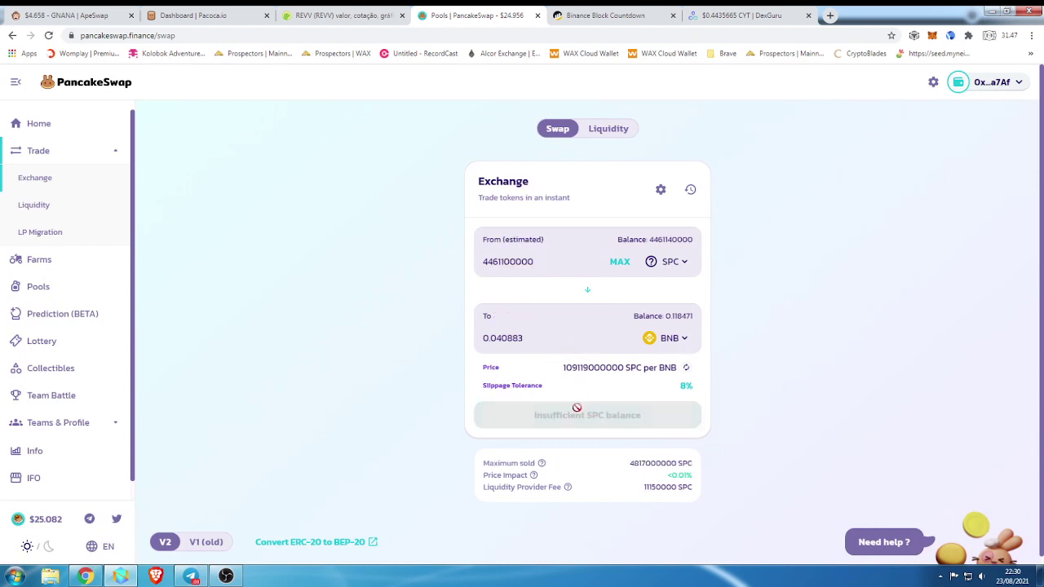
text(3)
click(618, 262)
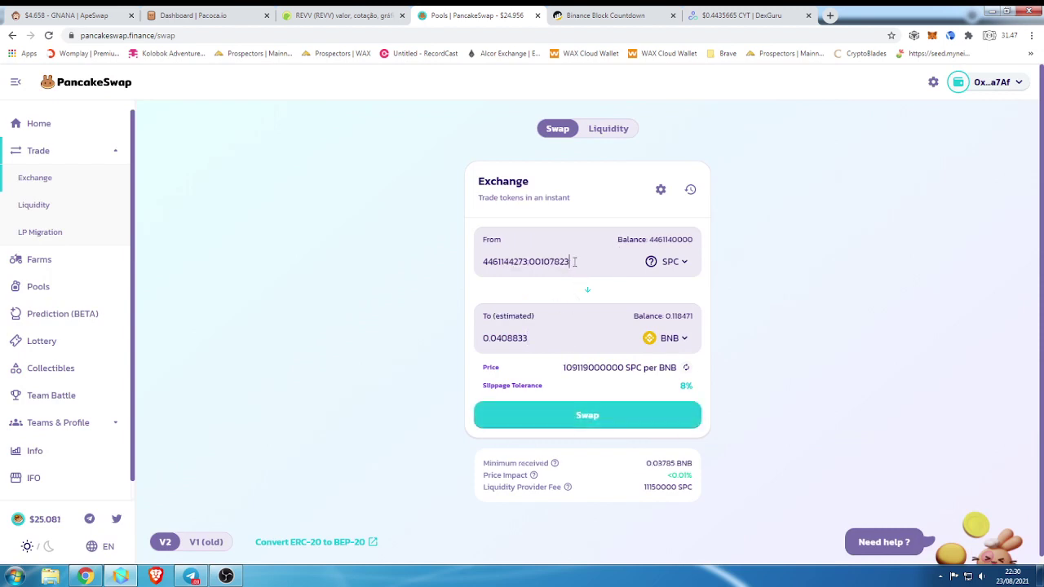
key(BackSpace)
Try to confirm the SPC to BNB swap with the edited amount and dismiss the dialog.
click(555, 422)
click(554, 425)
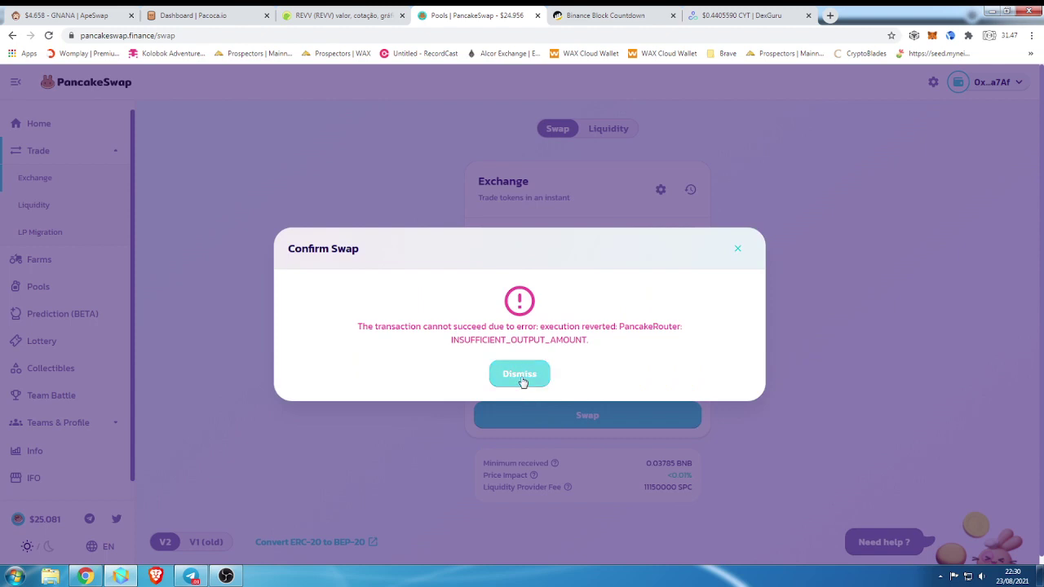
click(520, 374)
Raise the slippage tolerance to 12%, try the SPC to BNB swap and dismiss the dialog.
click(661, 194)
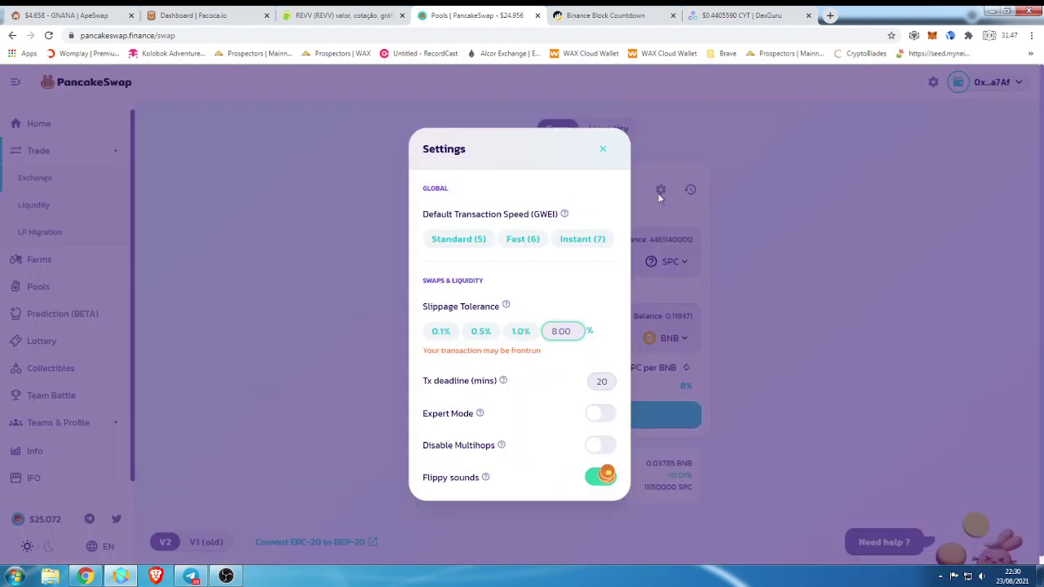
click(567, 329)
key(ctrl+a)
text(12)
click(771, 351)
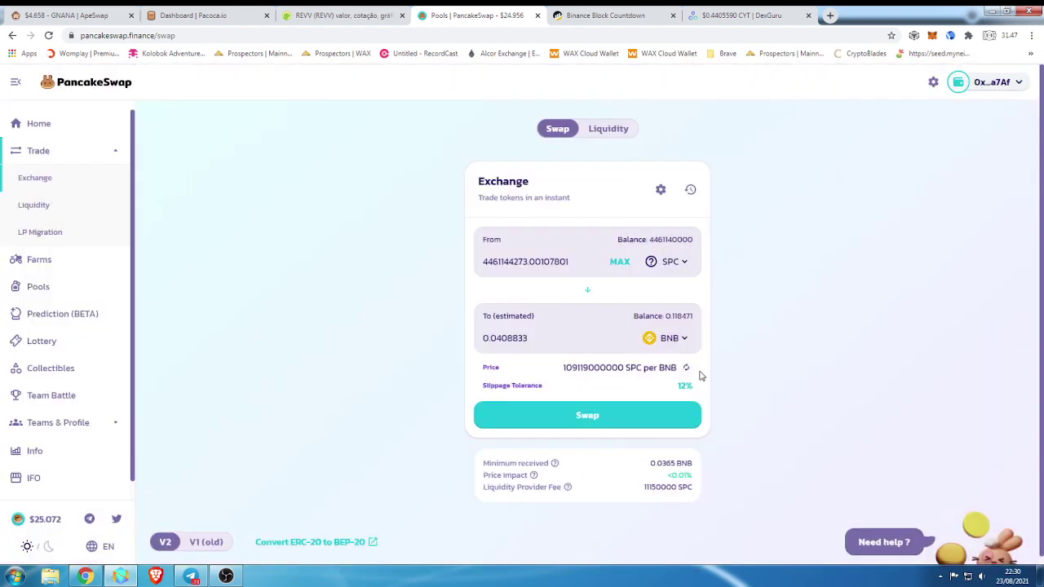
click(615, 424)
click(579, 431)
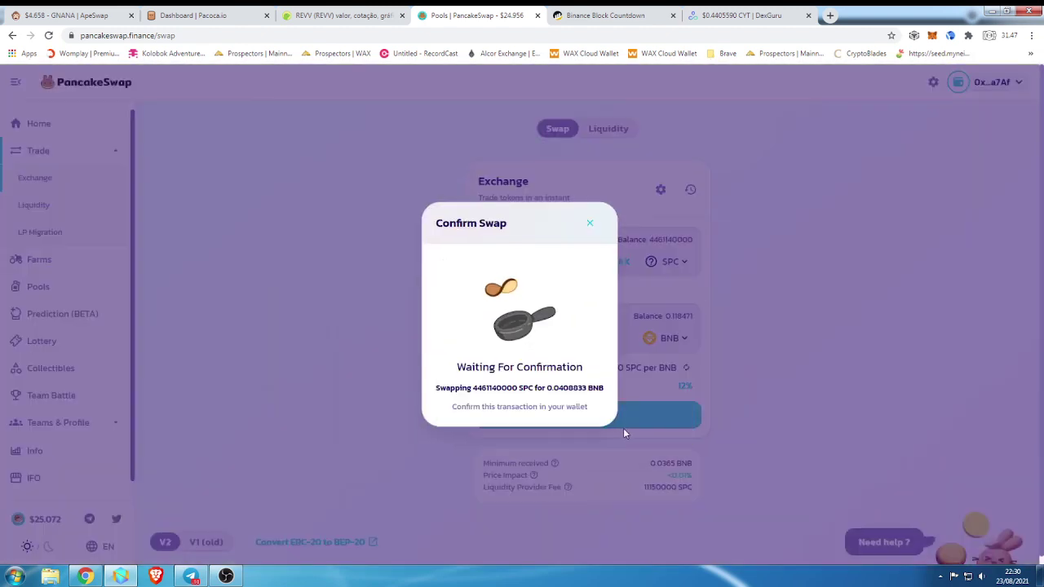
click(524, 380)
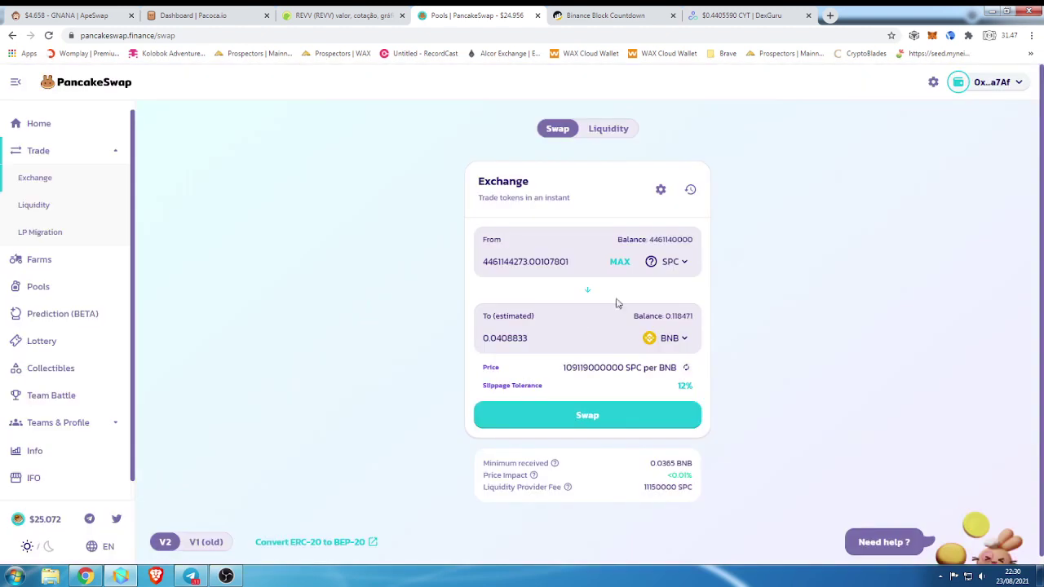
Raise the slippage tolerance to 15%, try the SPC to BNB swap once more and dismiss the dialog.
click(660, 189)
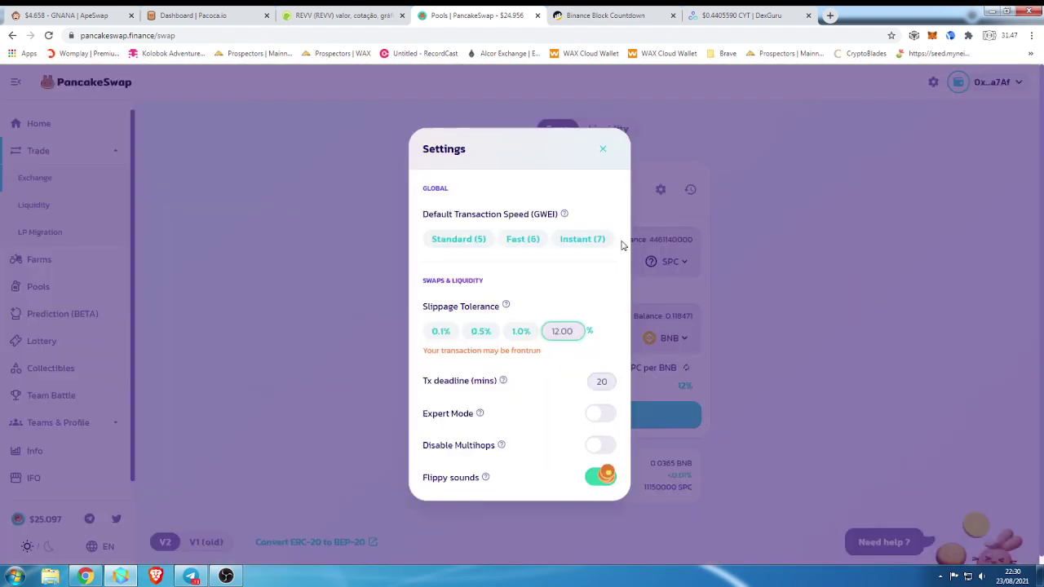
click(562, 330)
text(15)
click(748, 347)
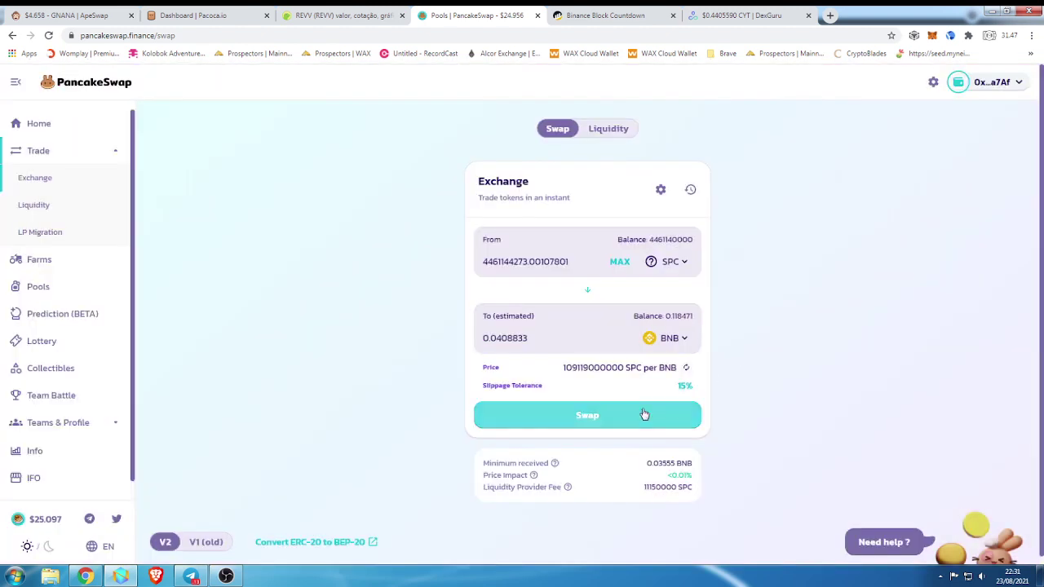
click(644, 414)
click(604, 426)
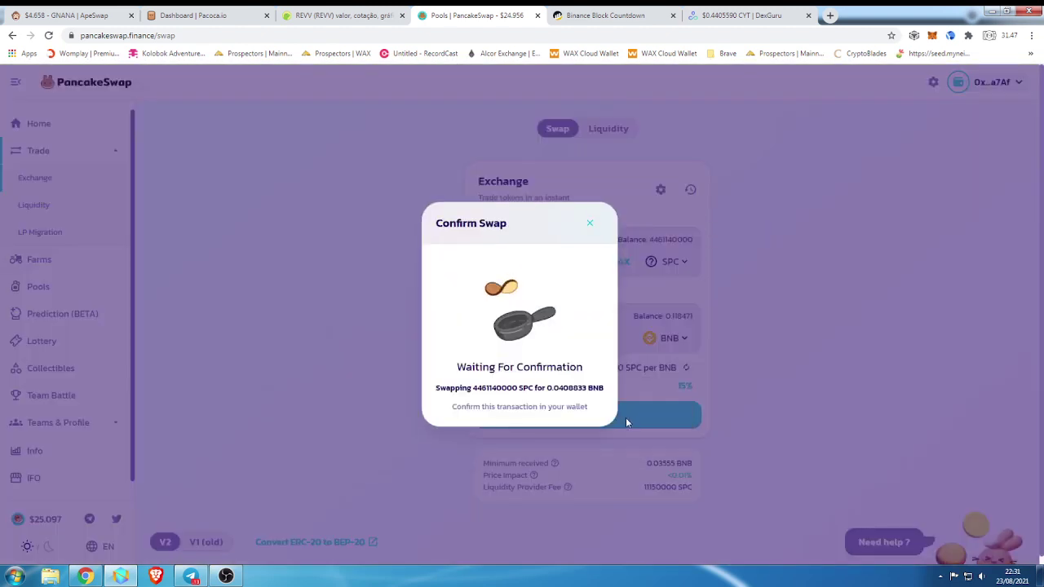
click(538, 377)
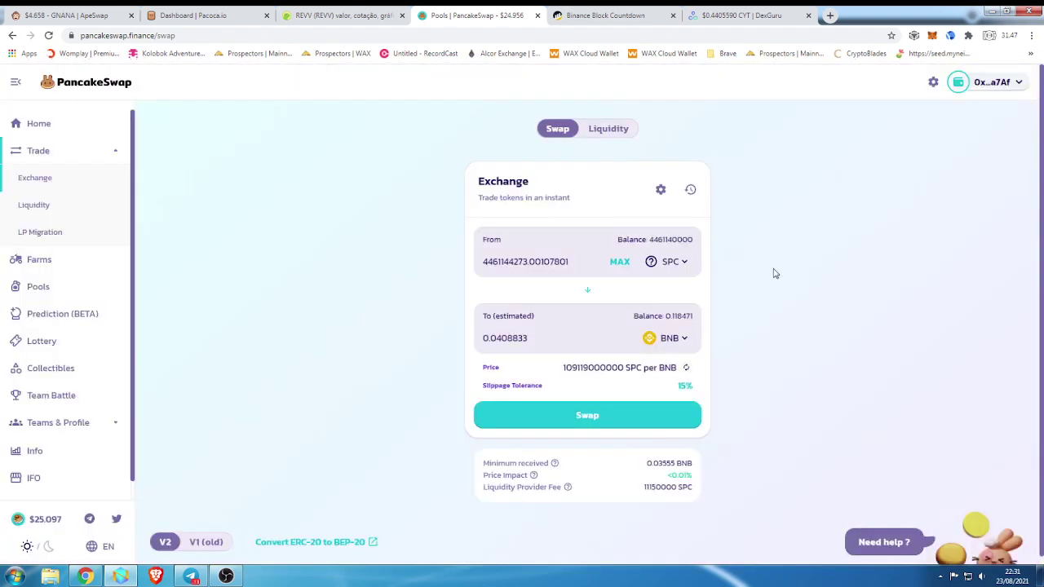
Open the Syrup Pools page, view and collapse the Auto CAKE pool's details, and expand the Manual CAKE pool.
click(47, 295)
click(63, 277)
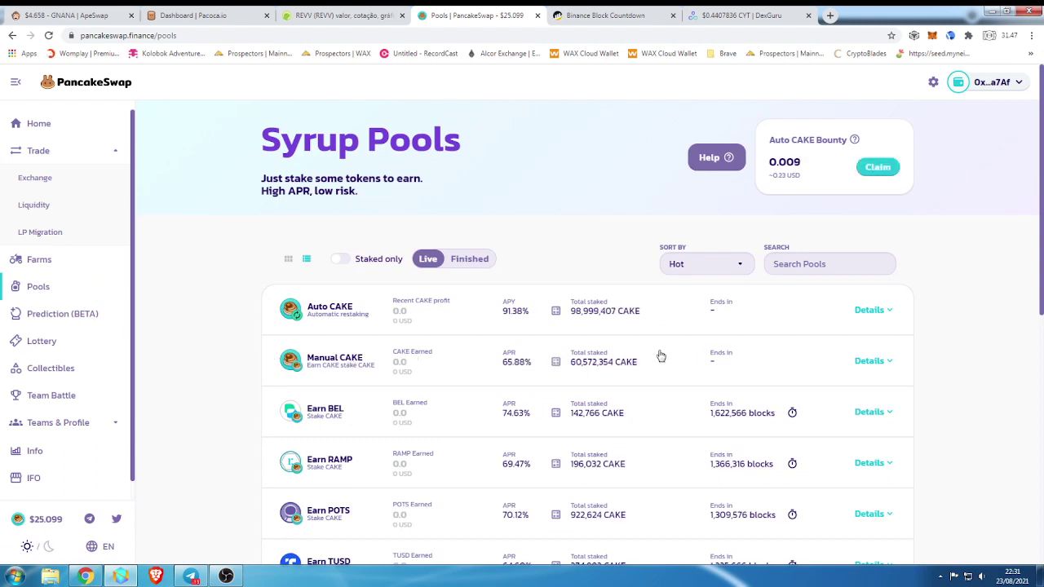
click(599, 317)
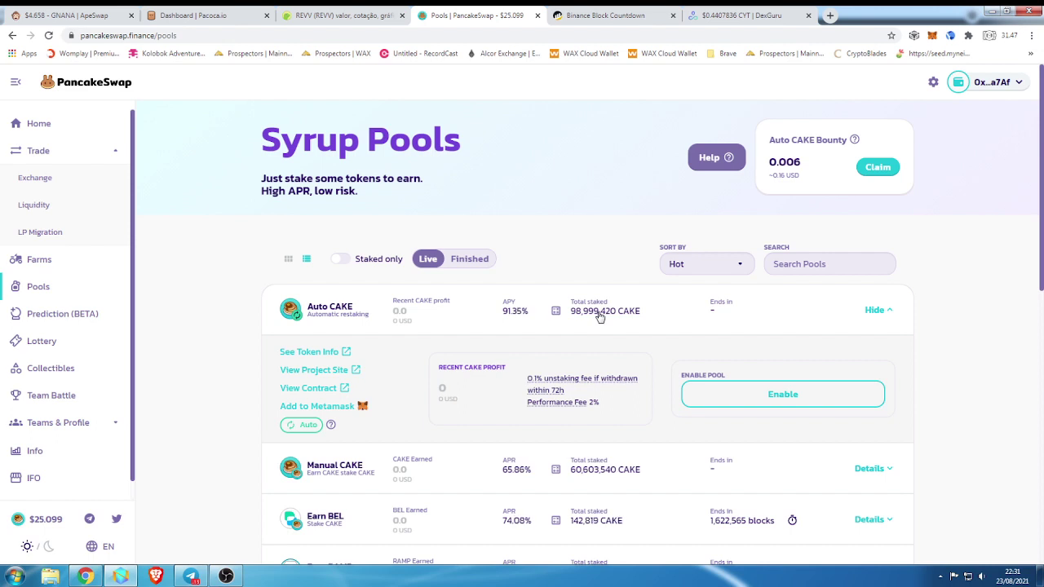
click(599, 317)
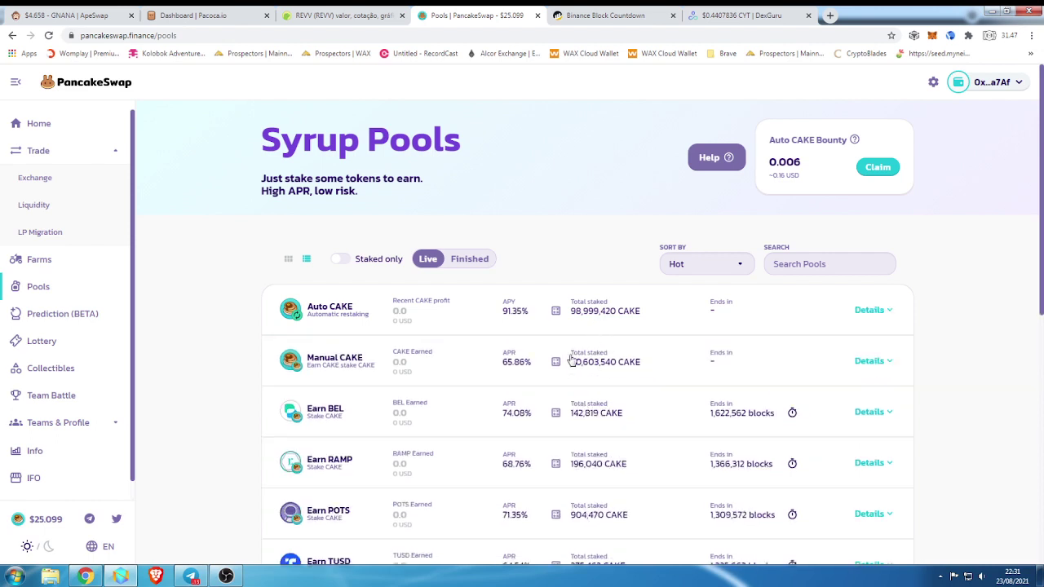
click(587, 366)
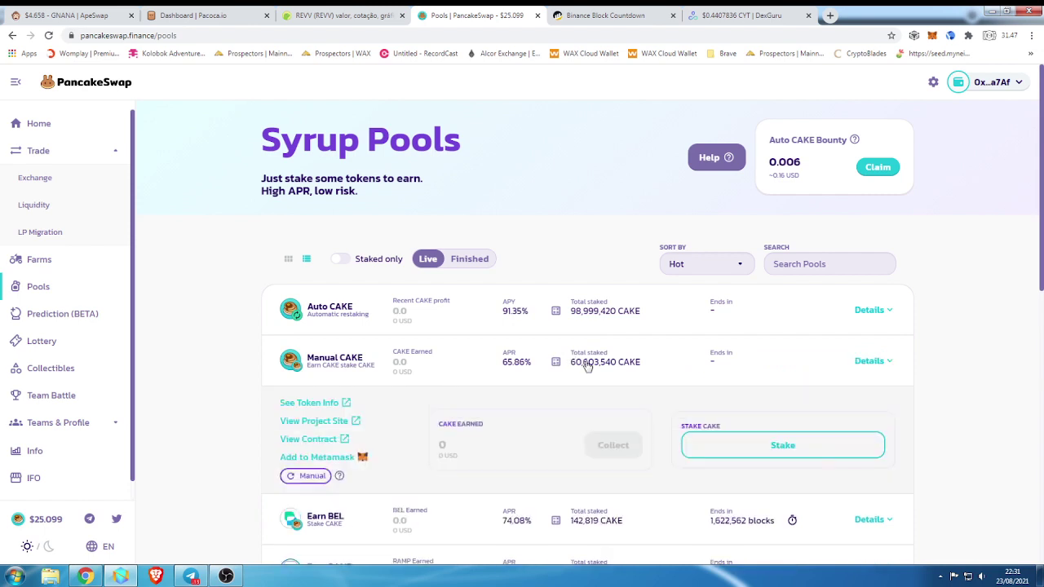
Collapse the Manual CAKE pool, check the Syrup Pools for staked ones only, and restore the full list.
click(587, 366)
click(339, 260)
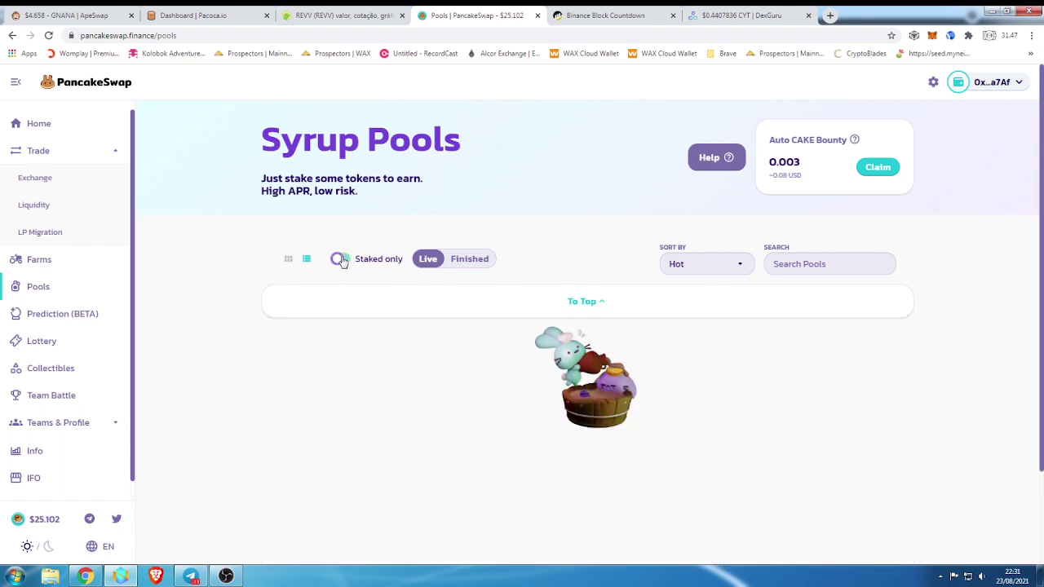
click(341, 259)
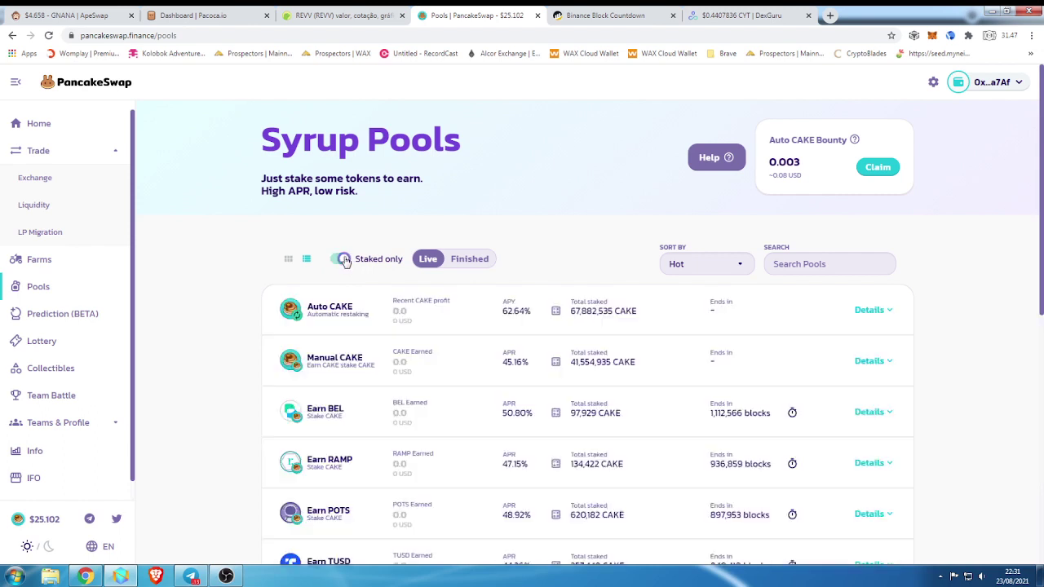
scroll(454, 385, down, 1)
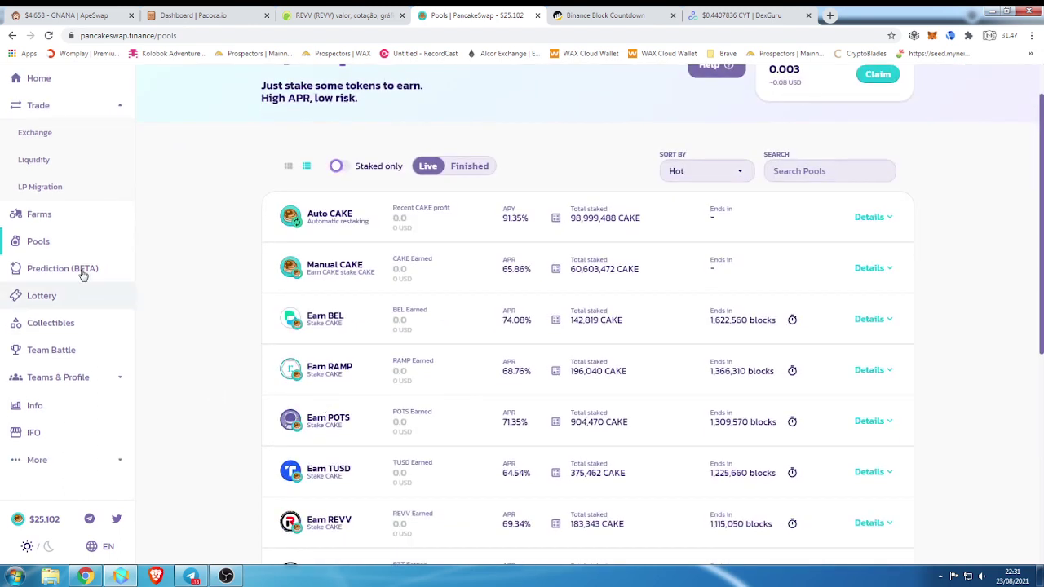
Open the Farms page, filter it to staked farms only and view the XEND-BNB farm's details.
click(44, 218)
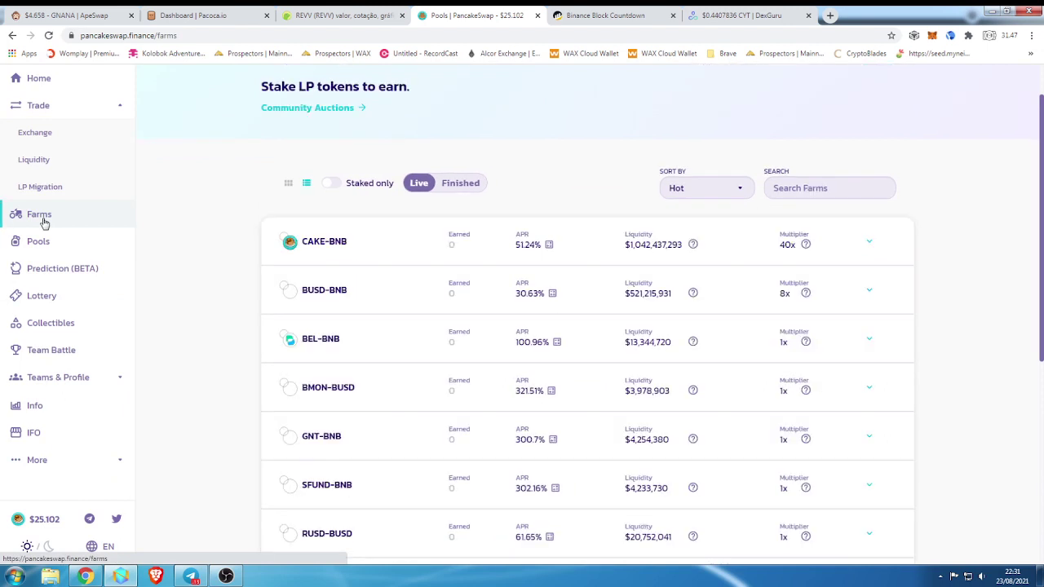
click(332, 183)
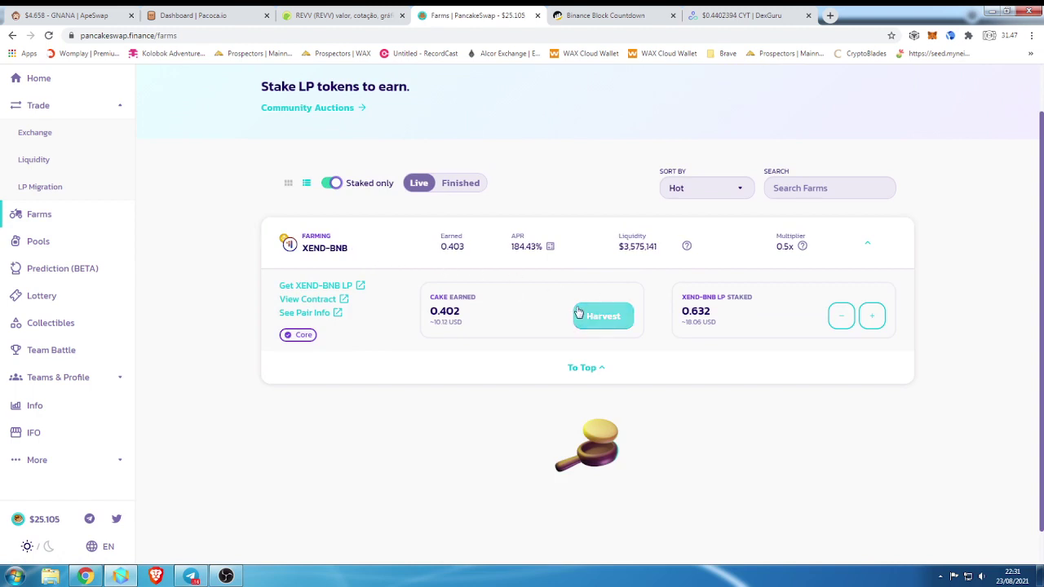
click(869, 249)
click(869, 249)
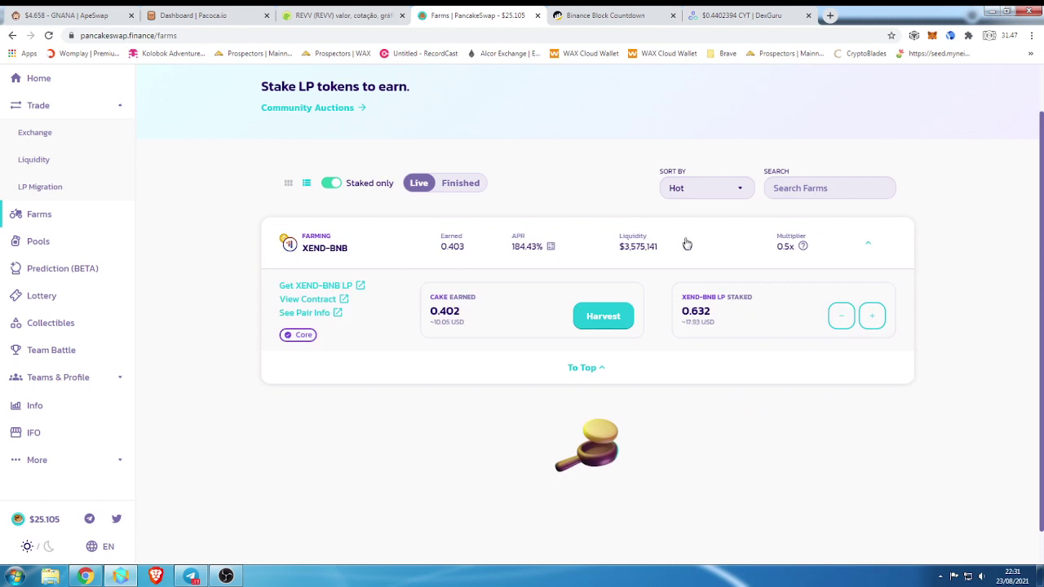
mouse_move(691, 250)
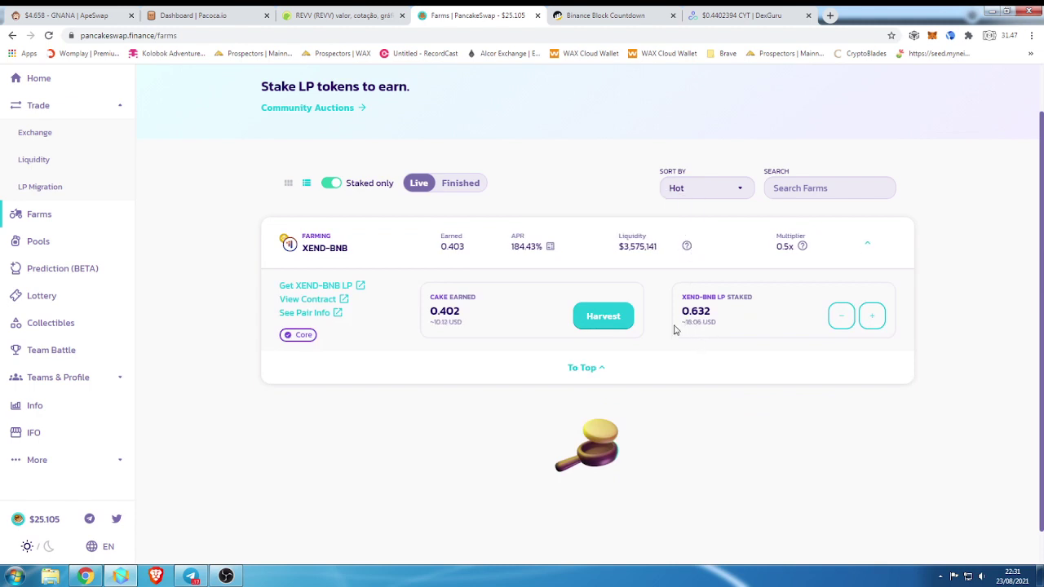
Harvest the CAKE earned in the XEND-BNB farm and approve the transaction in MetaMask.
drag(431, 322, 465, 326)
click(601, 318)
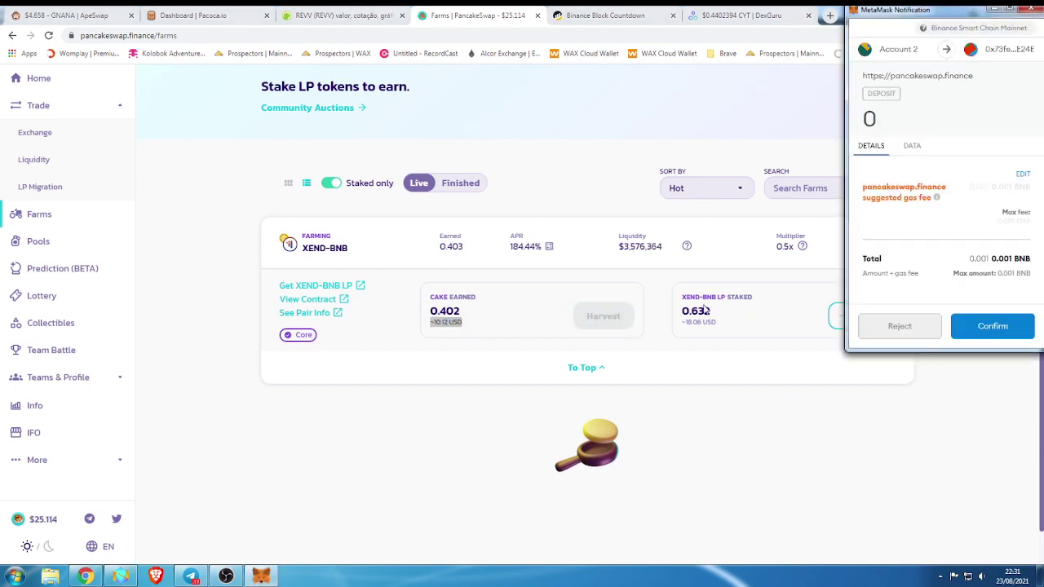
click(1007, 330)
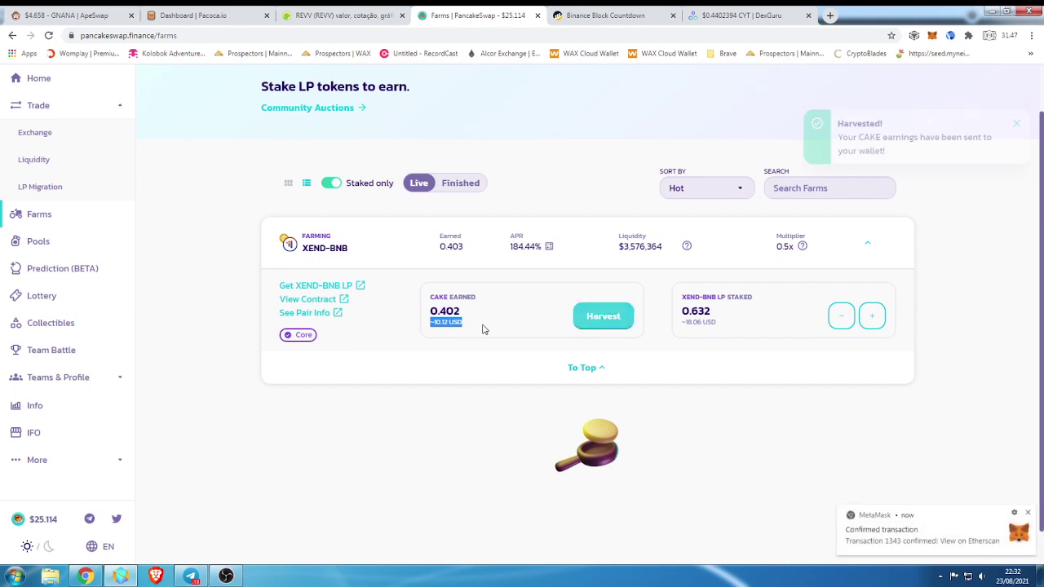
Check the finished farms for staked positions, compare with the live ones, and turn off the staked-only filter on the finished list.
click(467, 185)
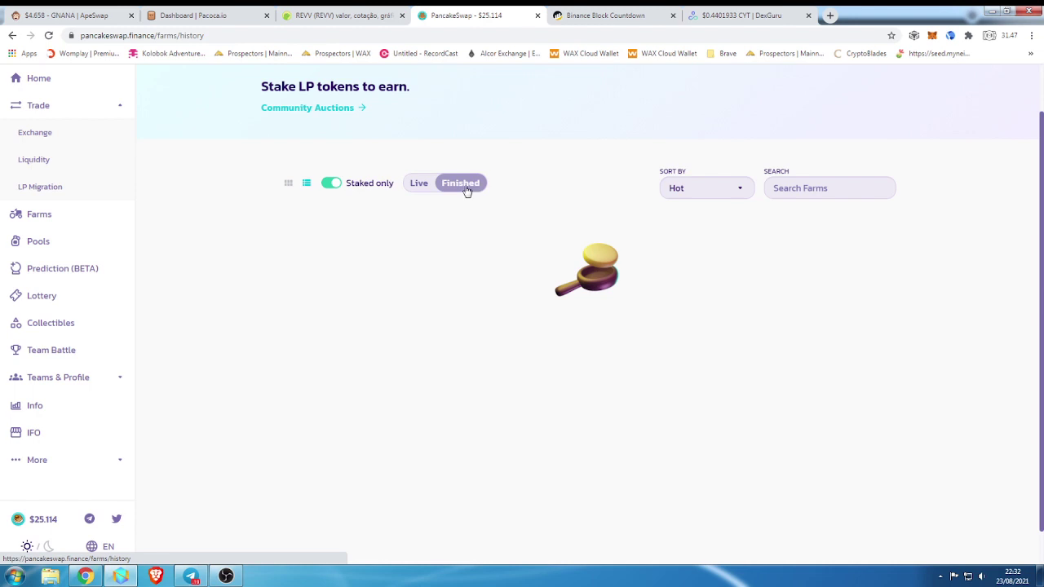
click(418, 185)
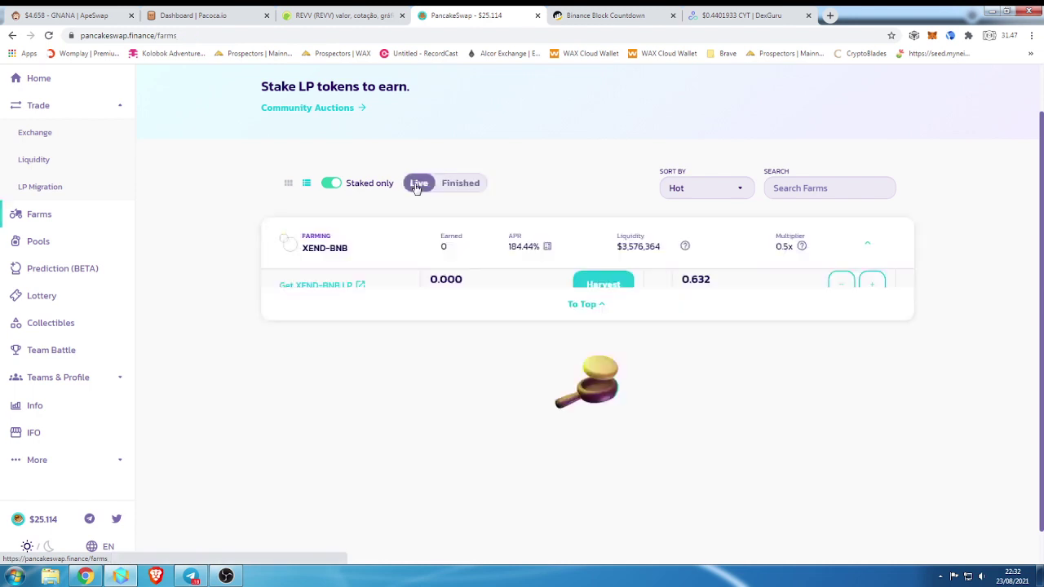
click(444, 185)
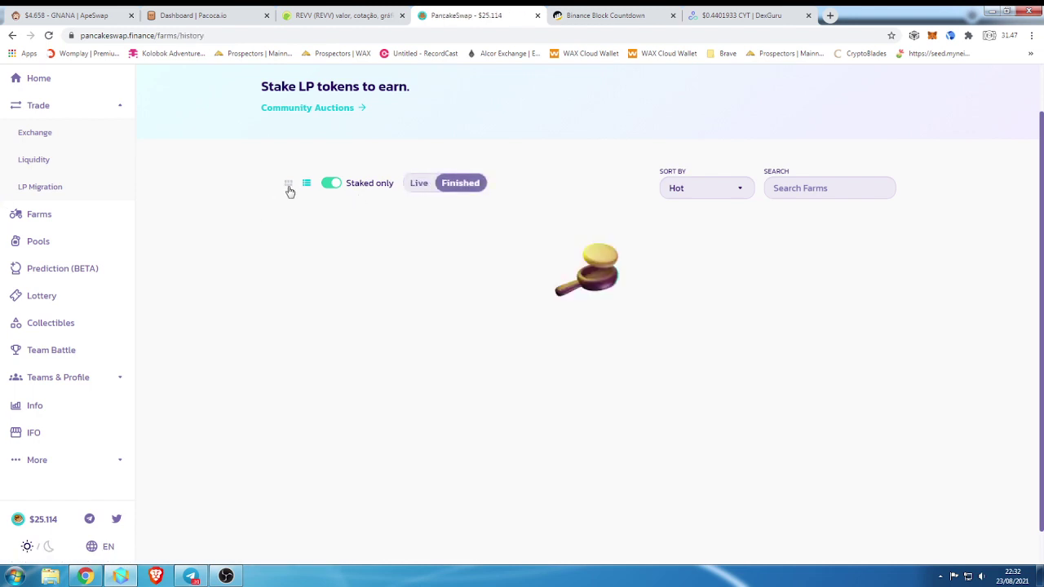
click(331, 185)
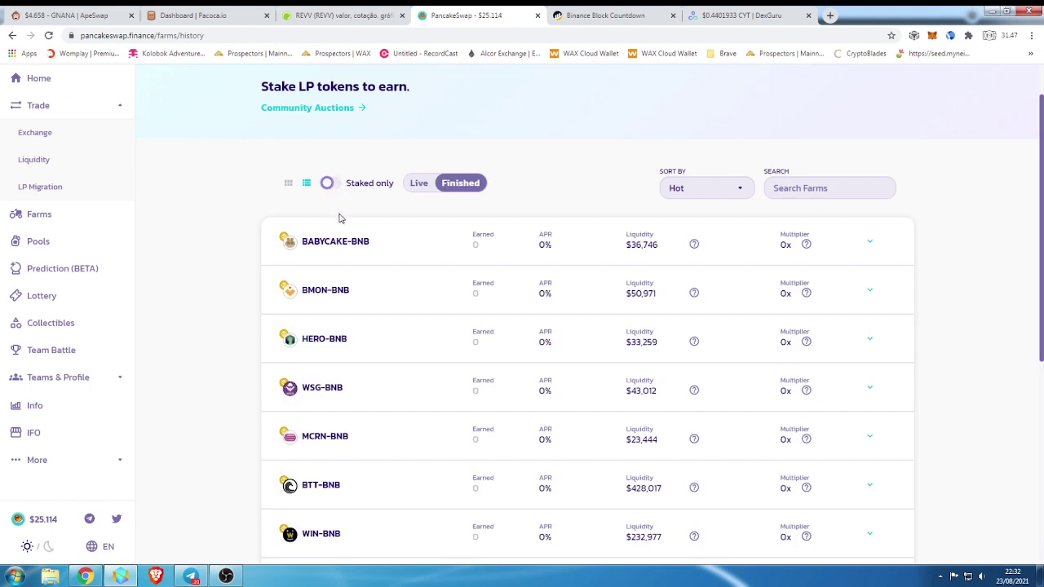
Return to the Syrup Pools page and look through the live pools that stake CAKE.
click(40, 242)
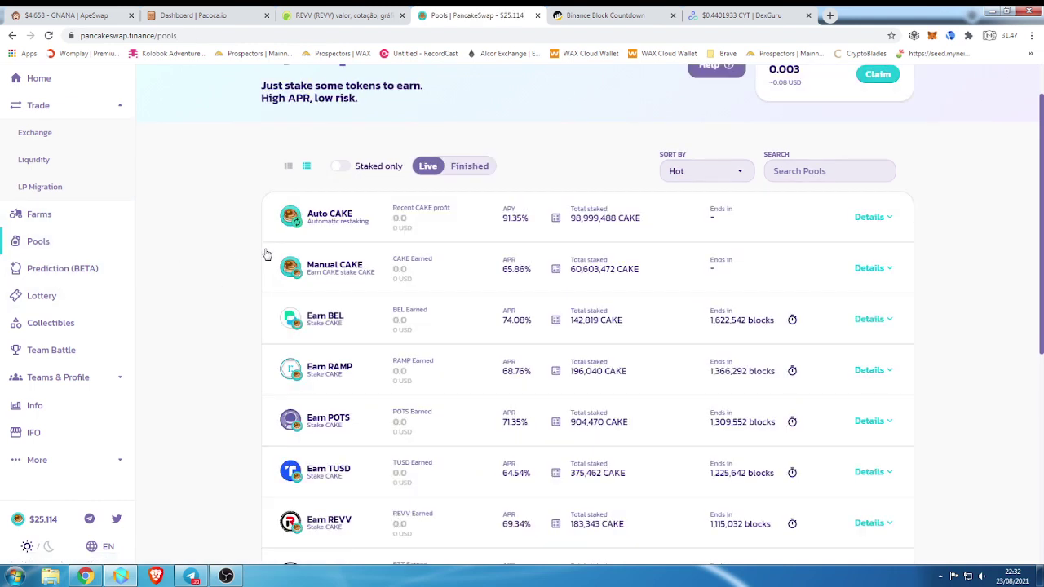
scroll(400, 341, down, 1)
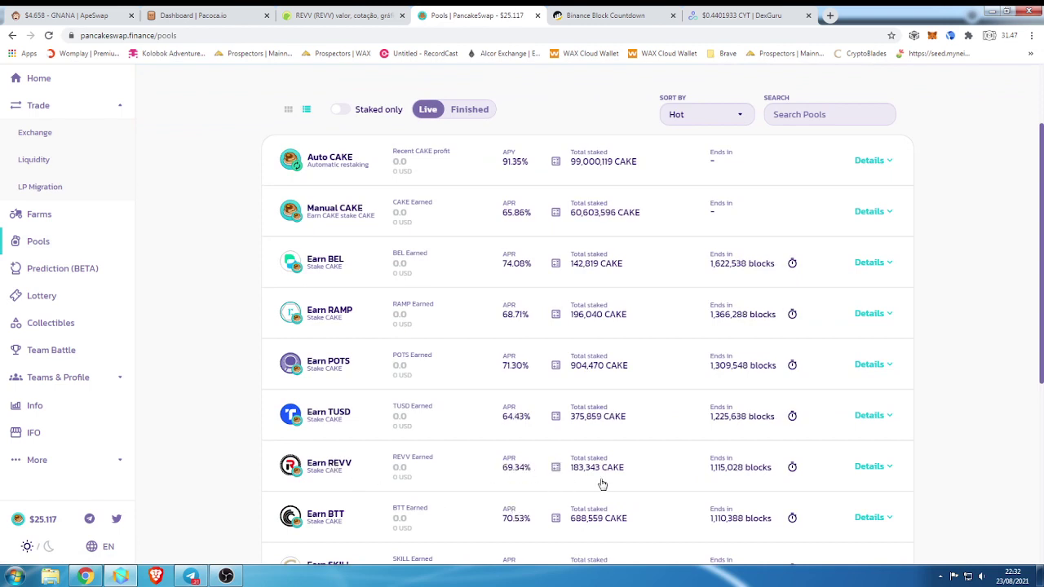
scroll(598, 484, down, 1)
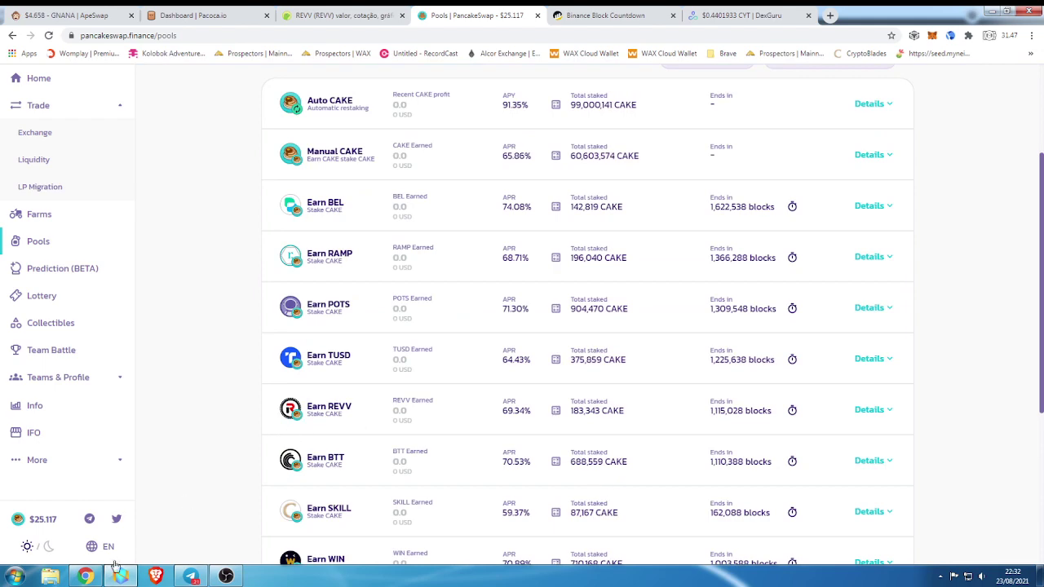
Switch to the other Chrome window, check the CAKE price on CoinGecko and close that page.
click(85, 576)
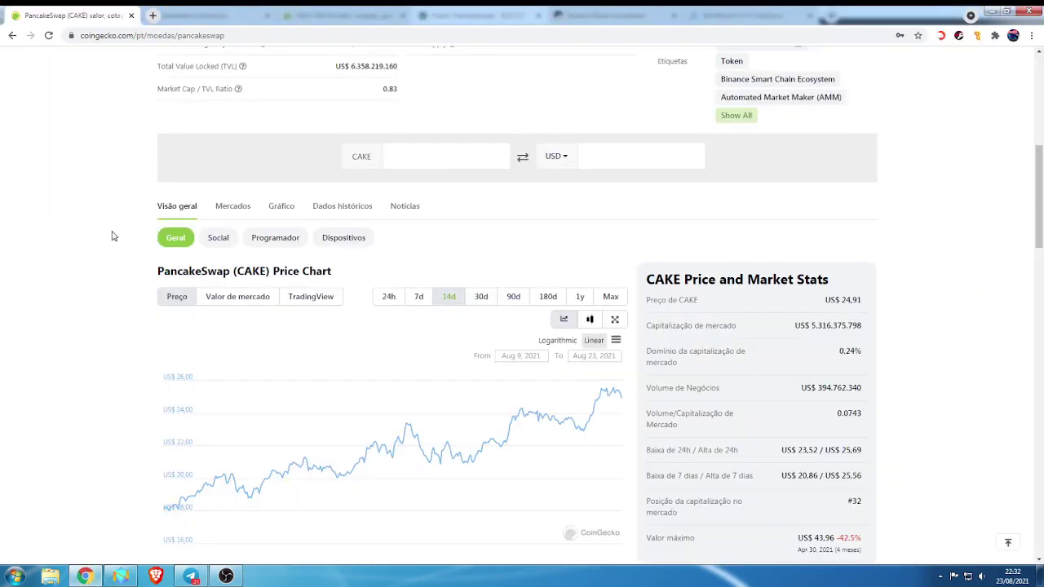
scroll(135, 269, up, 2)
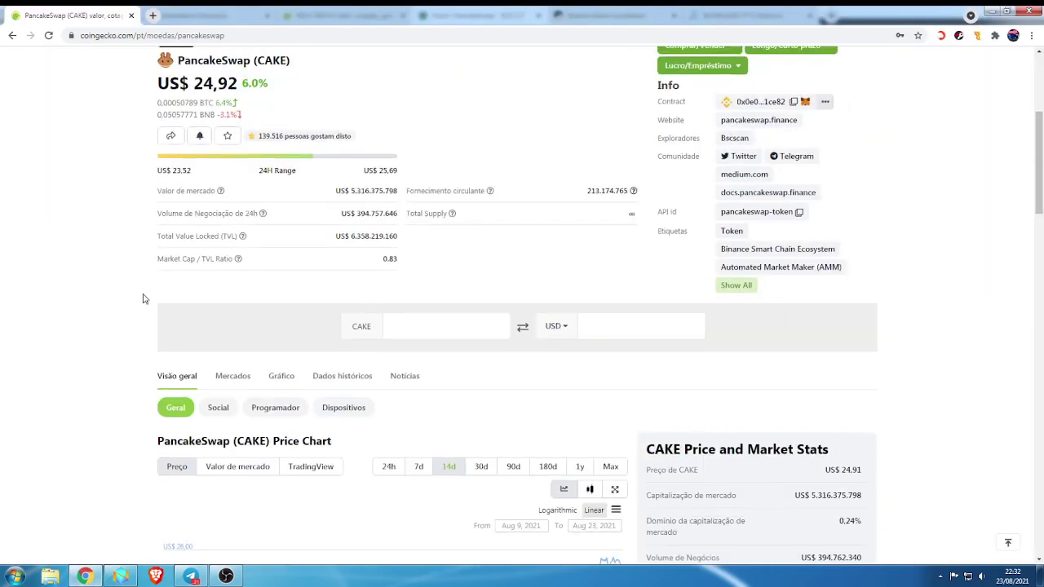
click(130, 15)
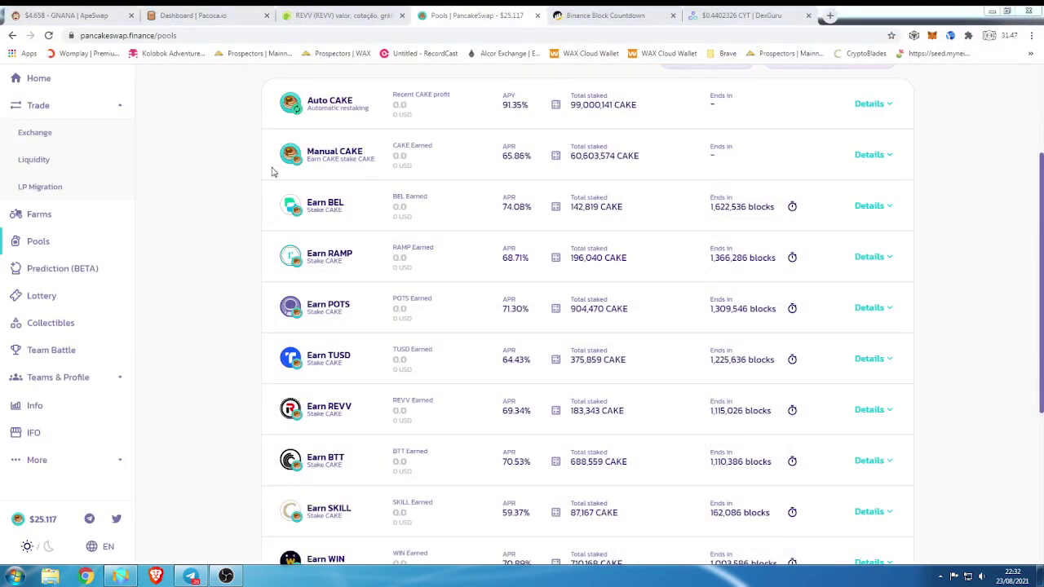
Examine the REVV token's price, price chart and market statistics on its CoinGecko page.
click(330, 16)
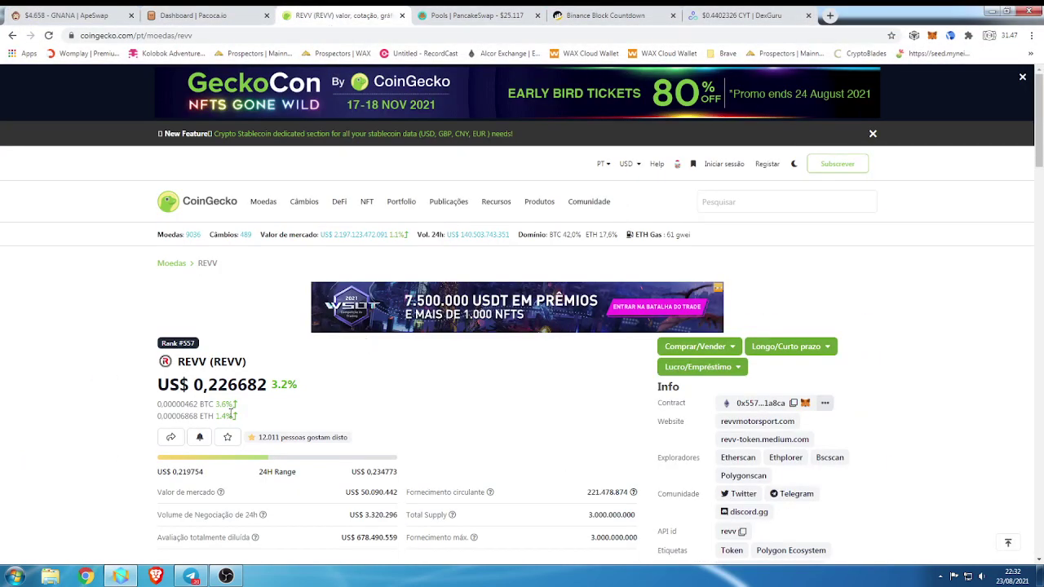
drag(193, 384, 237, 384)
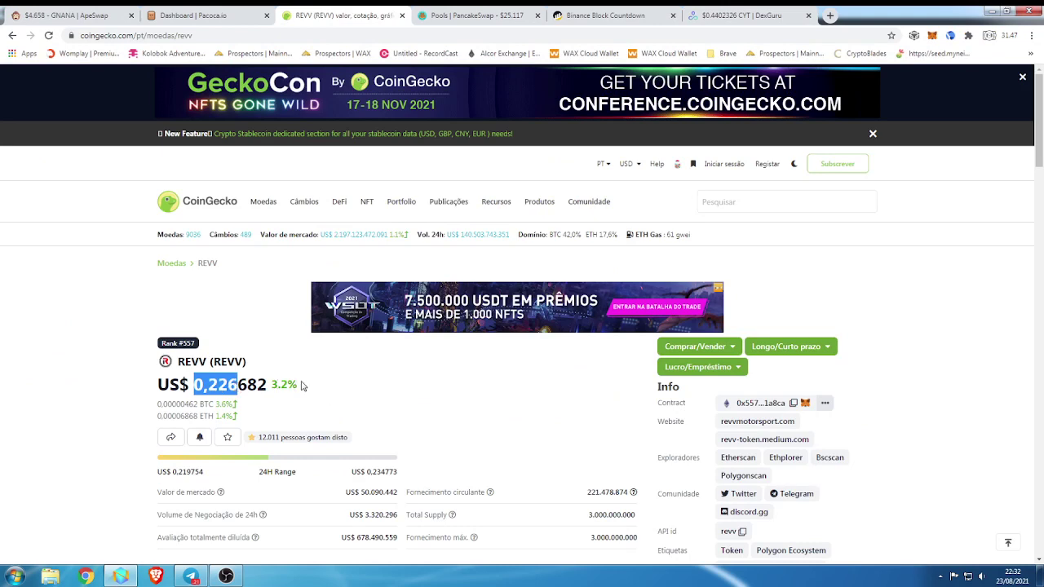
scroll(296, 386, down, 5)
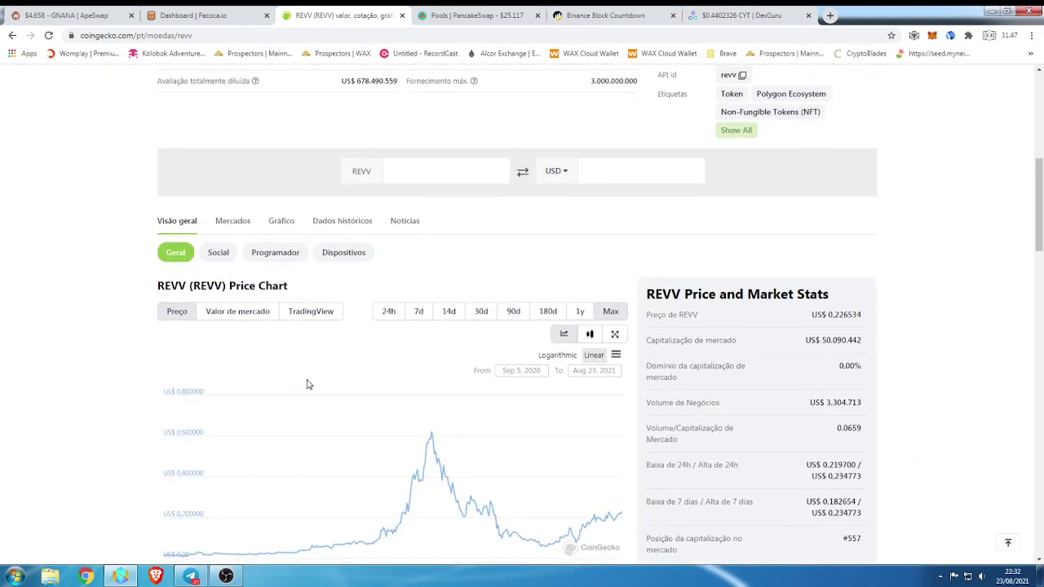
scroll(307, 384, down, 2)
scroll(490, 216, up, 1)
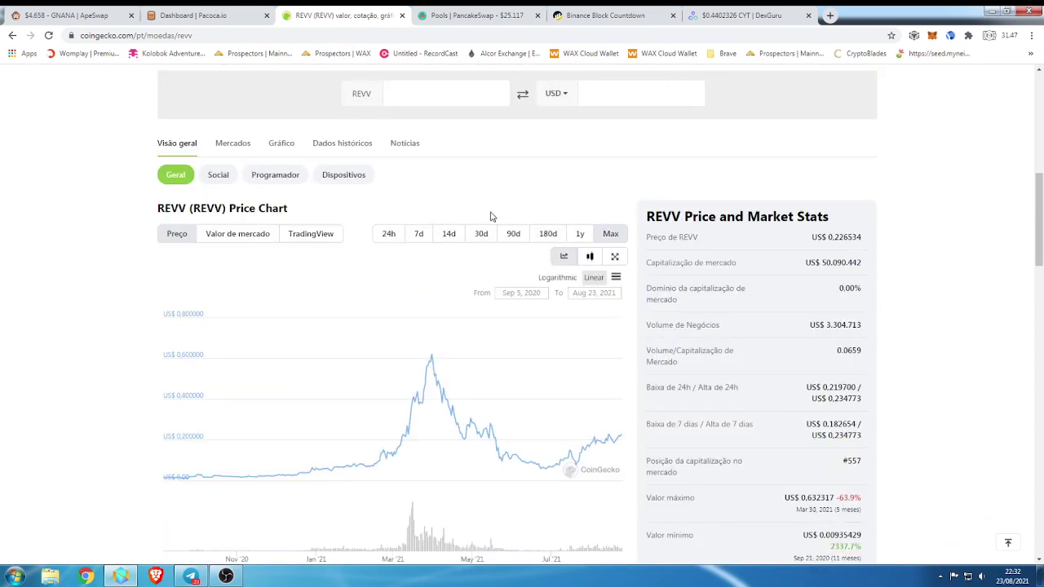
scroll(490, 216, up, 4)
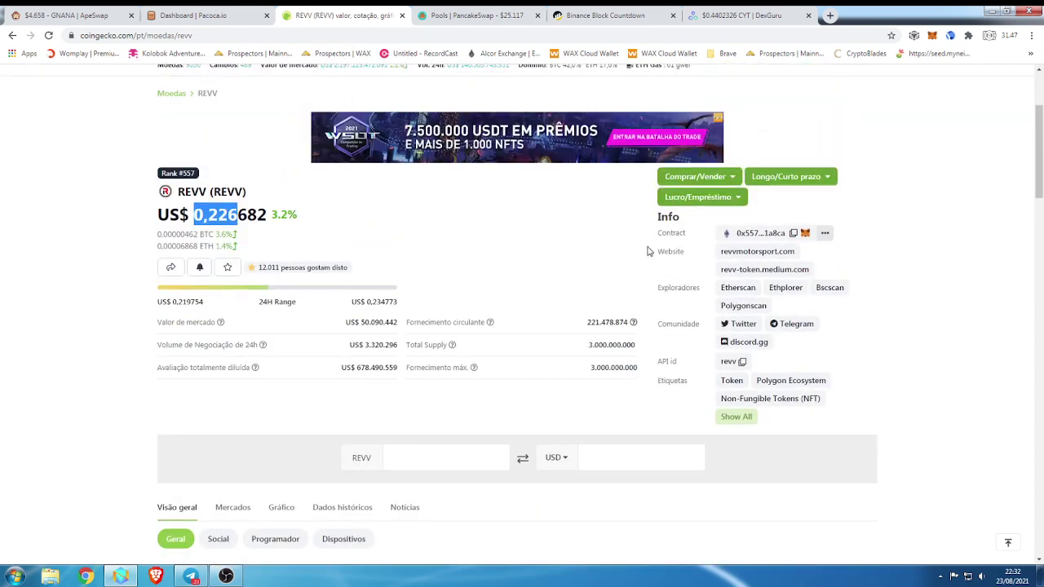
Open the REVV website from CoinGecko and review its play-to-earn features, token supply, allocation and exchange listings.
click(746, 254)
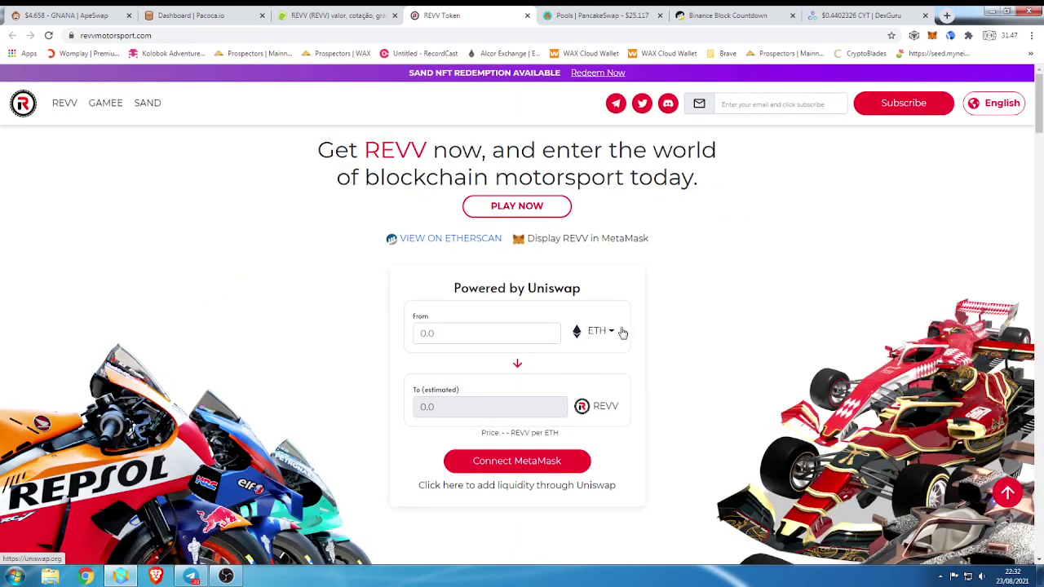
scroll(630, 334, down, 2)
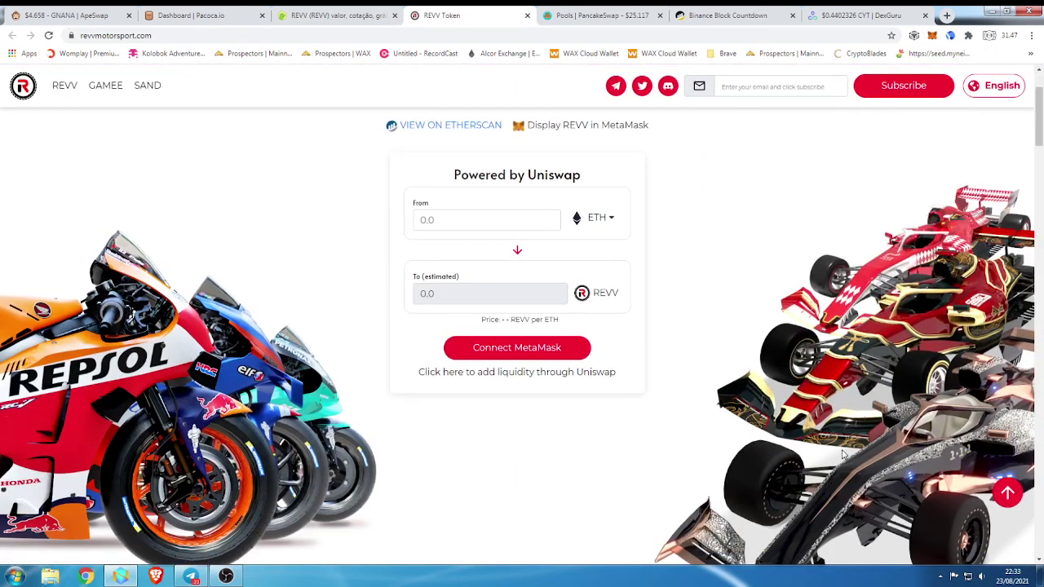
scroll(842, 389, down, 2)
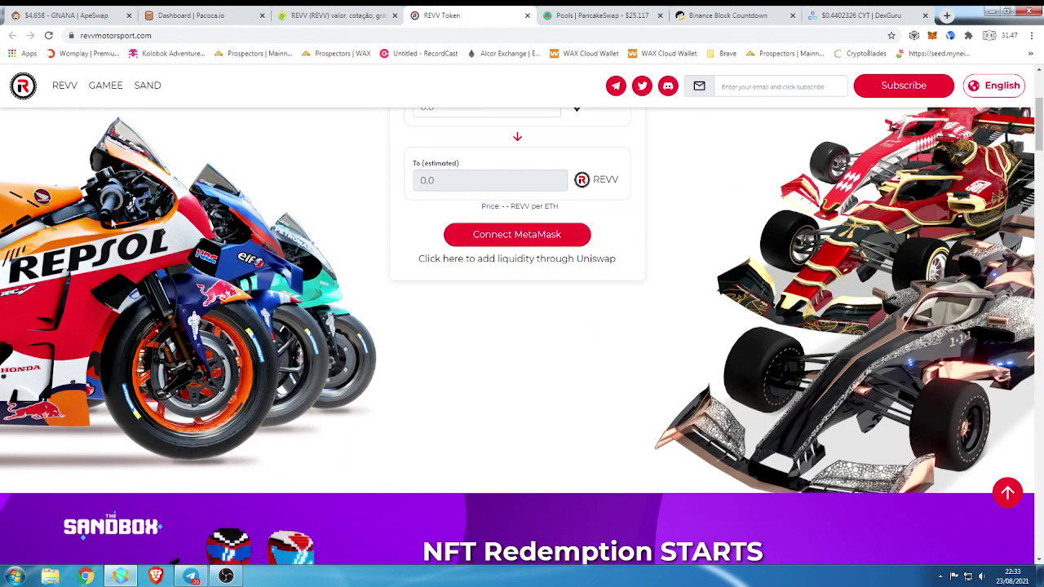
scroll(142, 292, down, 2)
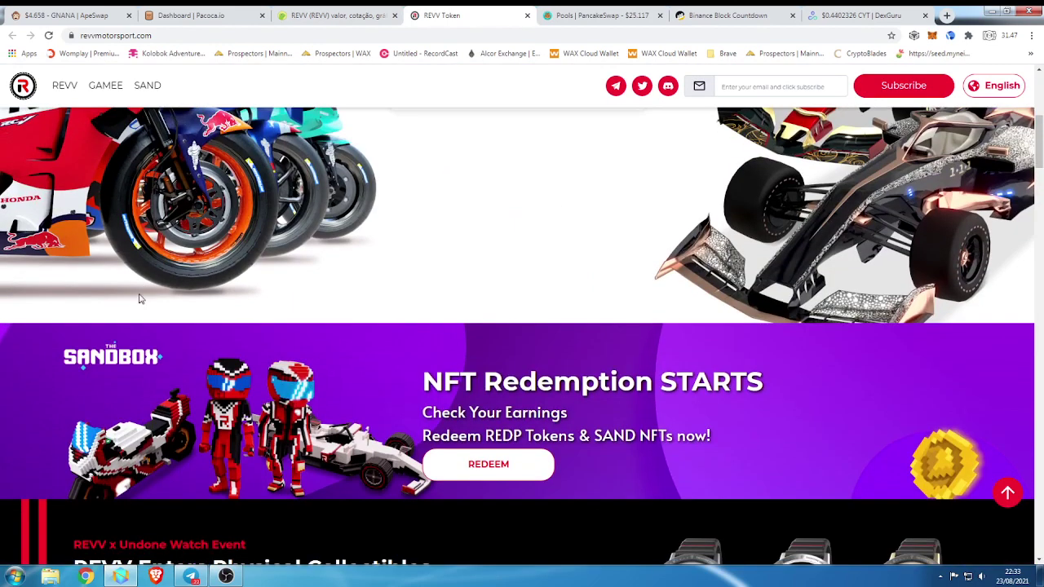
scroll(132, 328, down, 3)
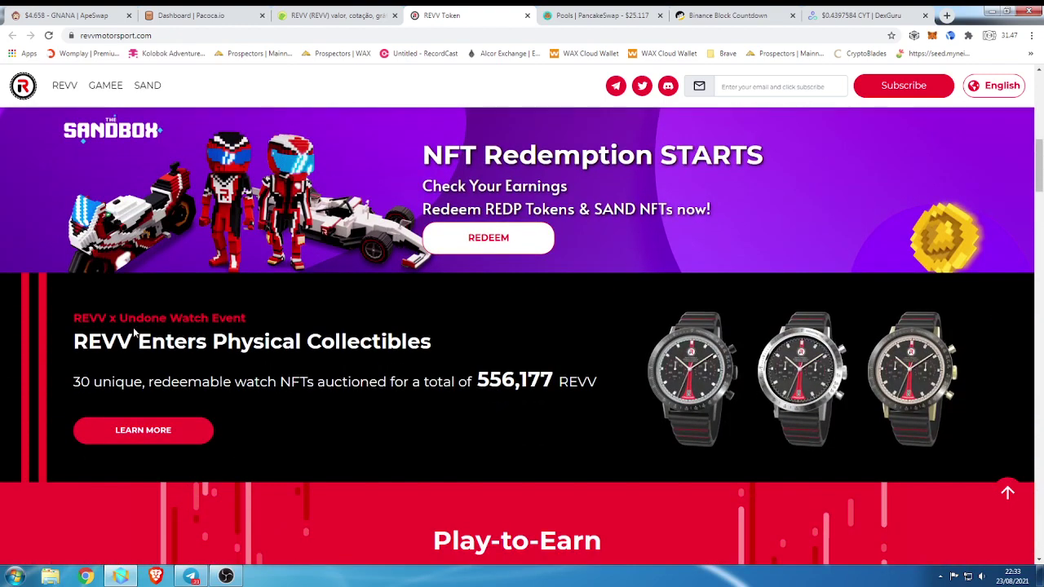
scroll(215, 358, down, 1)
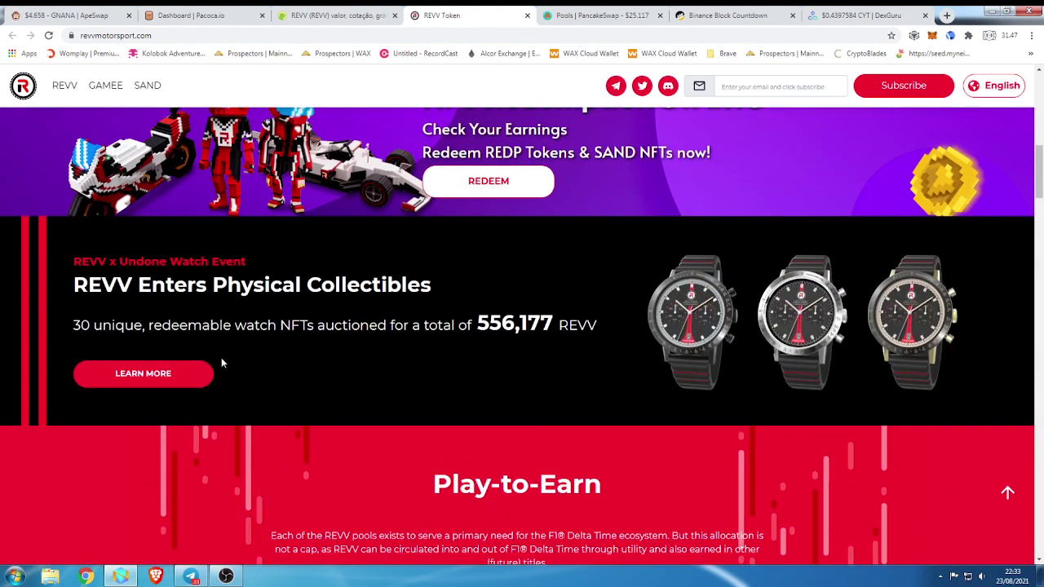
scroll(663, 365, down, 4)
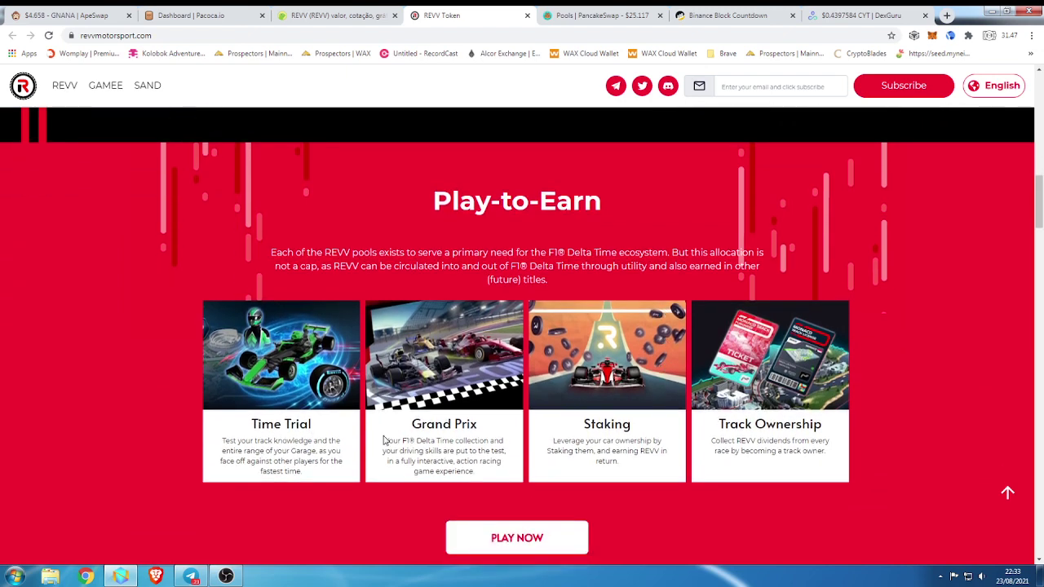
scroll(516, 413, down, 7)
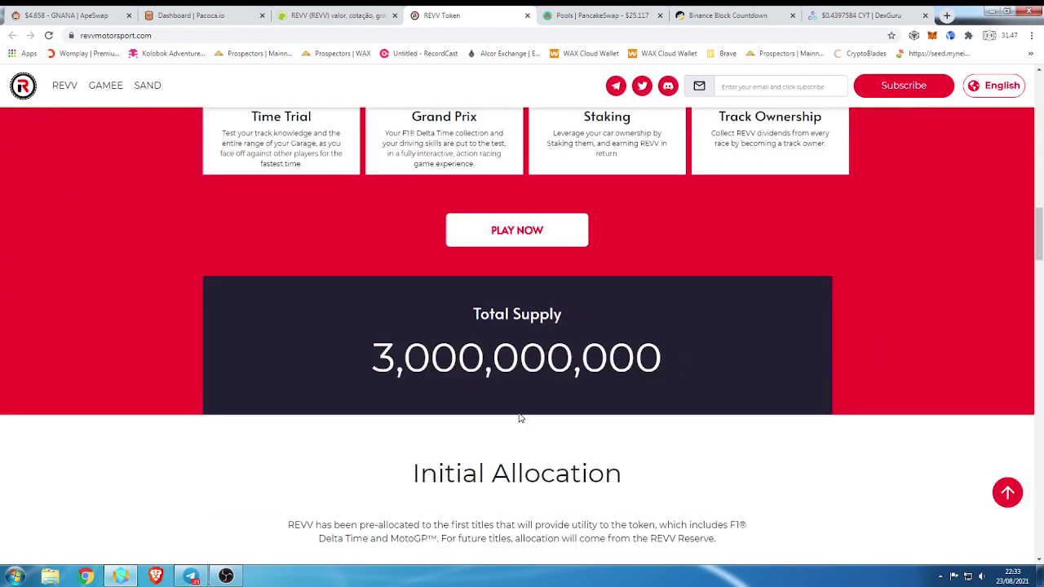
scroll(519, 417, down, 5)
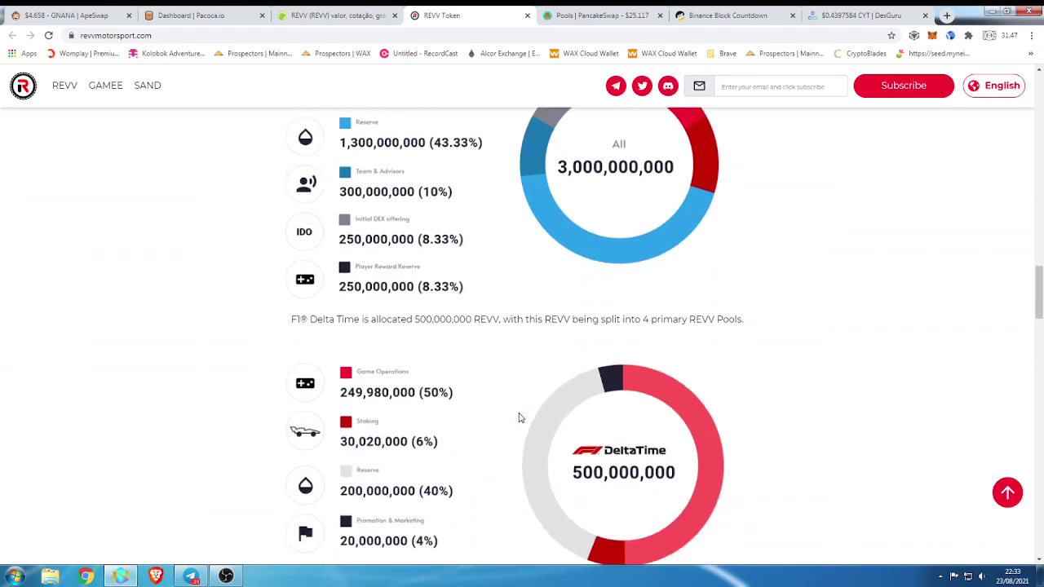
scroll(519, 418, down, 5)
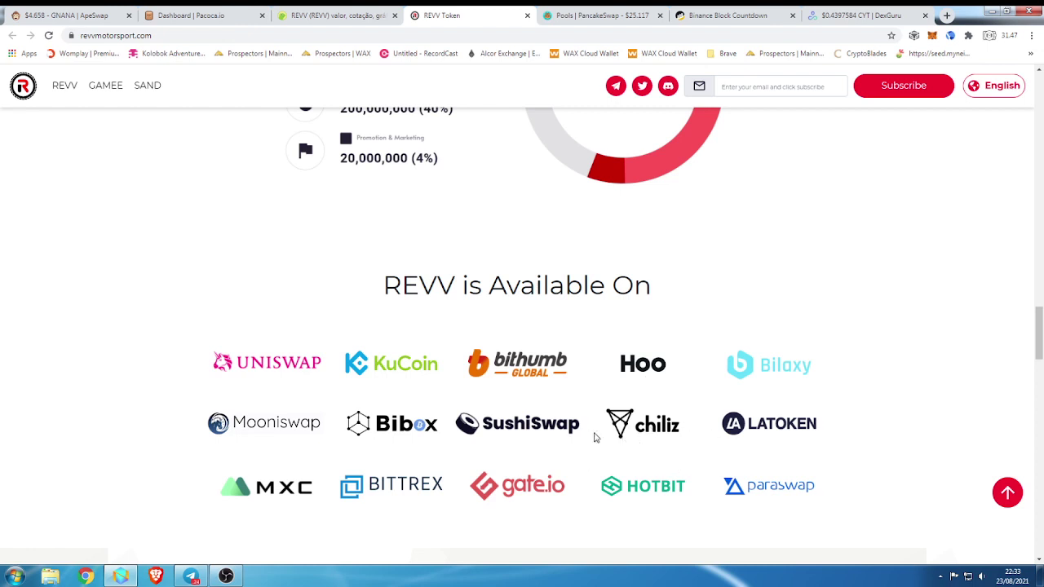
scroll(548, 430, down, 1)
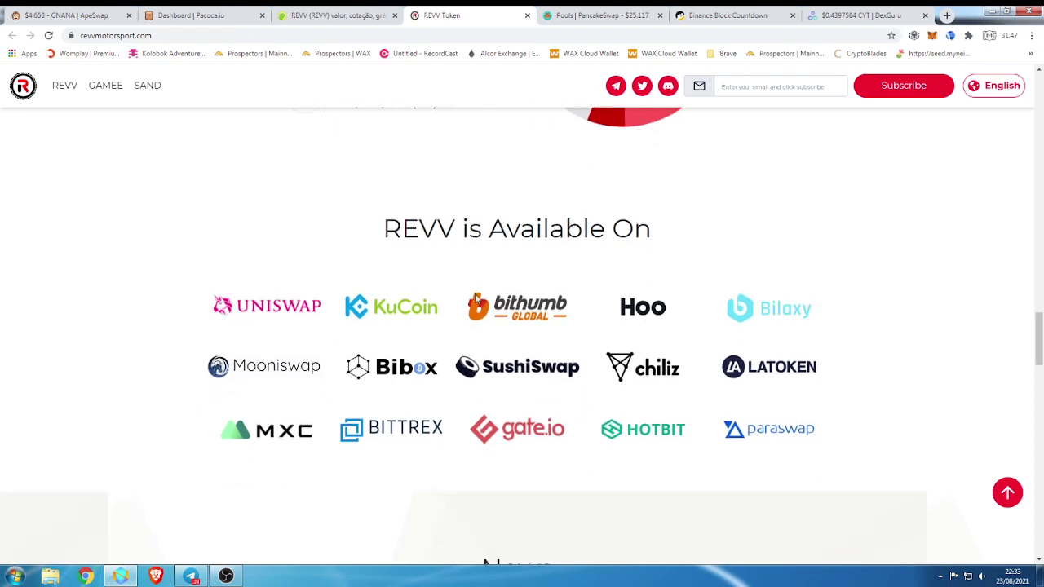
Look through the REVV website's news articles, advisors, team members and the section about Animoca Brands and its backers.
scroll(527, 333, down, 5)
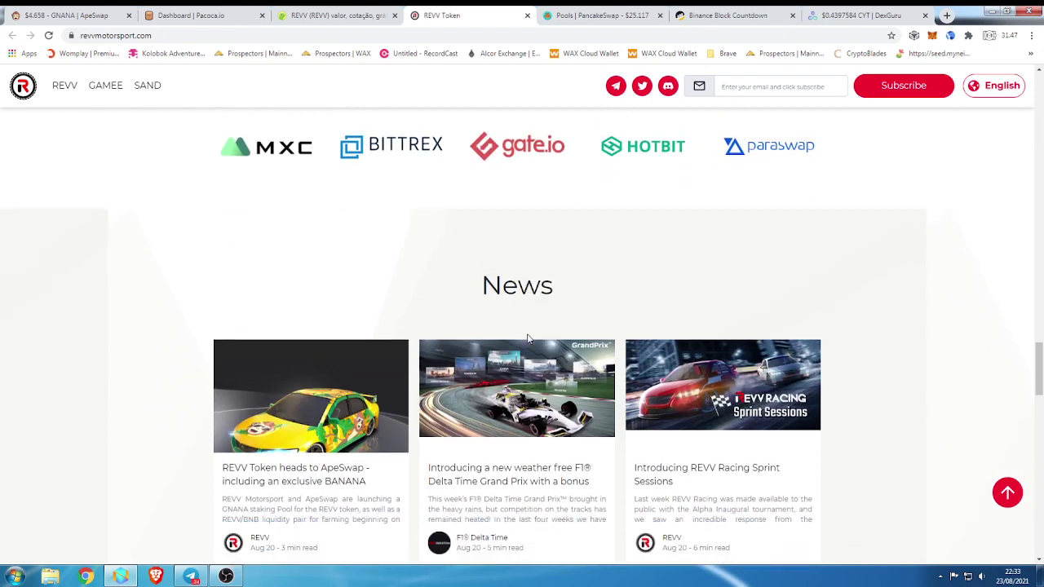
scroll(451, 417, down, 1)
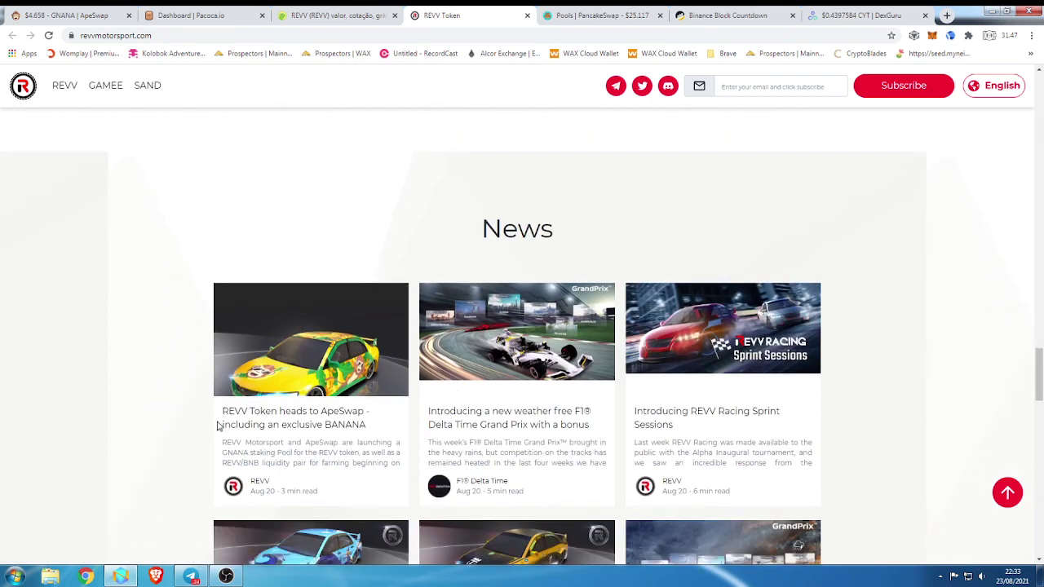
scroll(371, 422, down, 7)
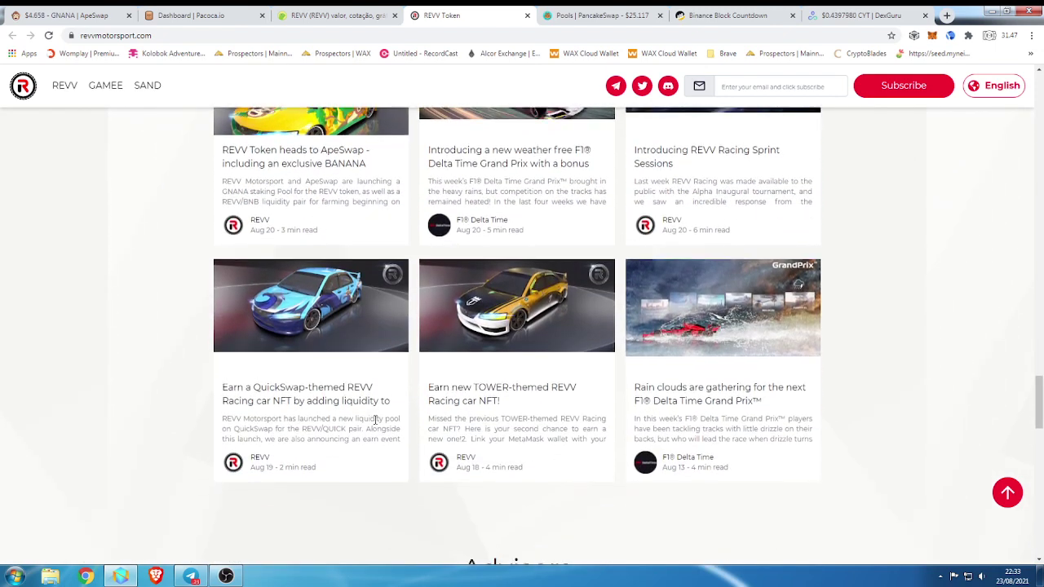
scroll(376, 423, down, 10)
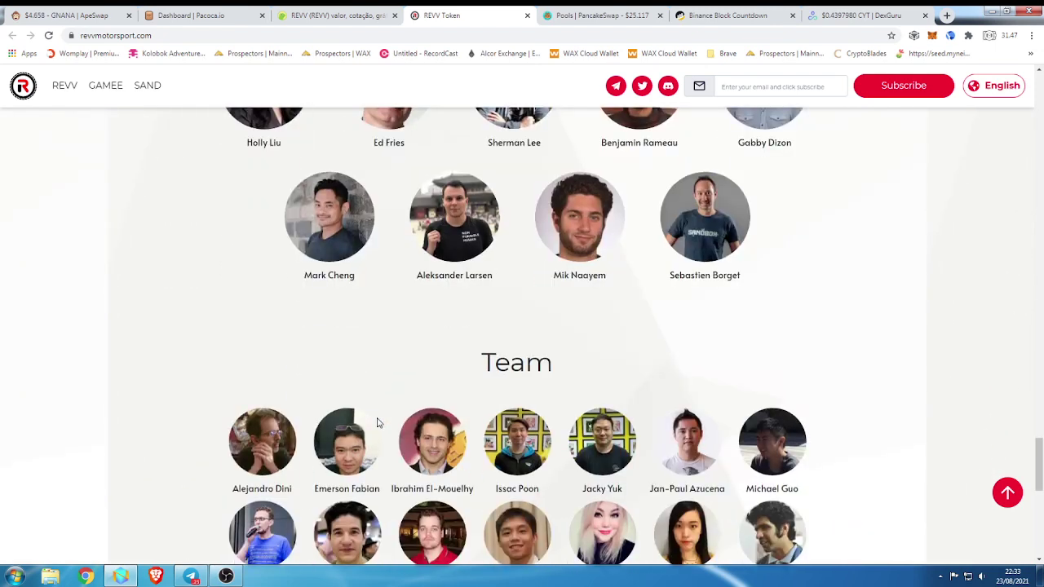
scroll(377, 422, down, 8)
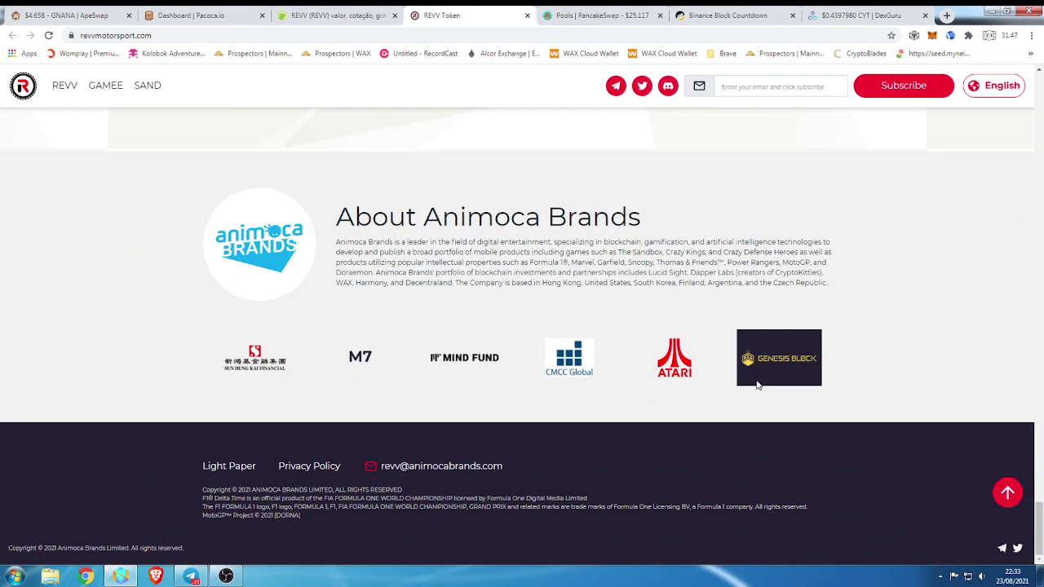
scroll(630, 469, up, 15)
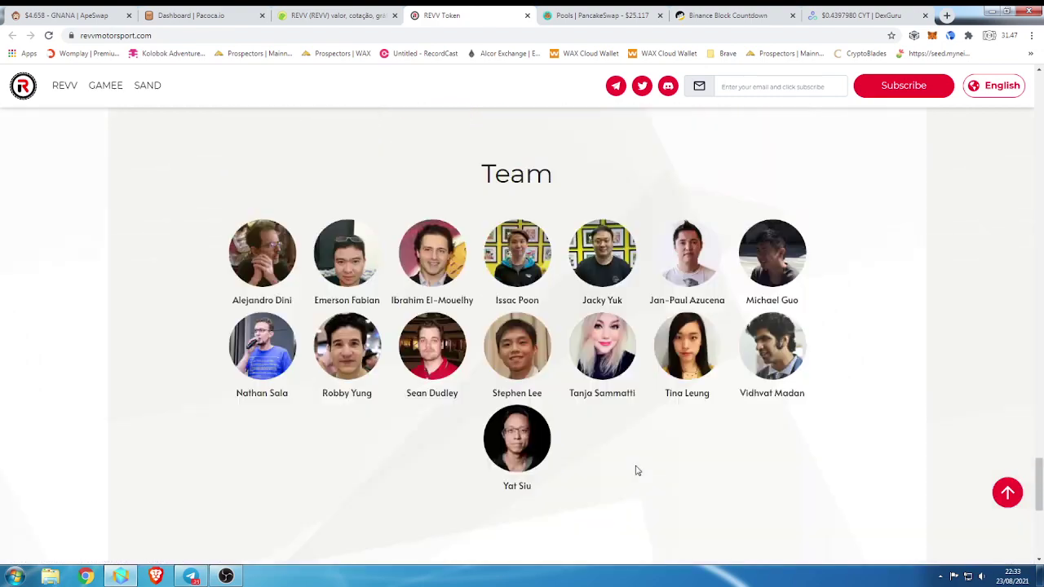
scroll(635, 469, up, 5)
scroll(634, 473, down, 6)
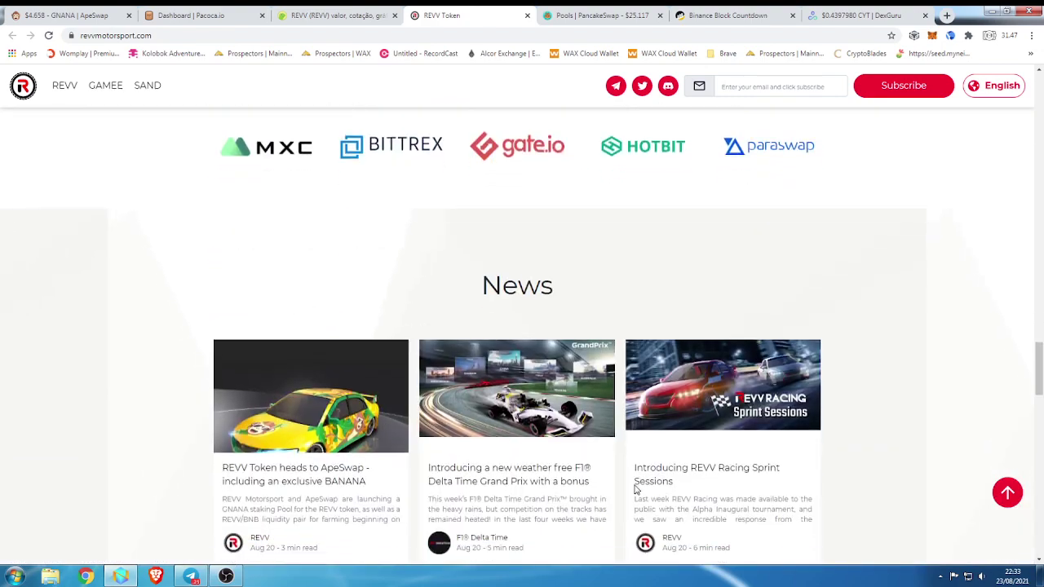
scroll(638, 477, up, 2)
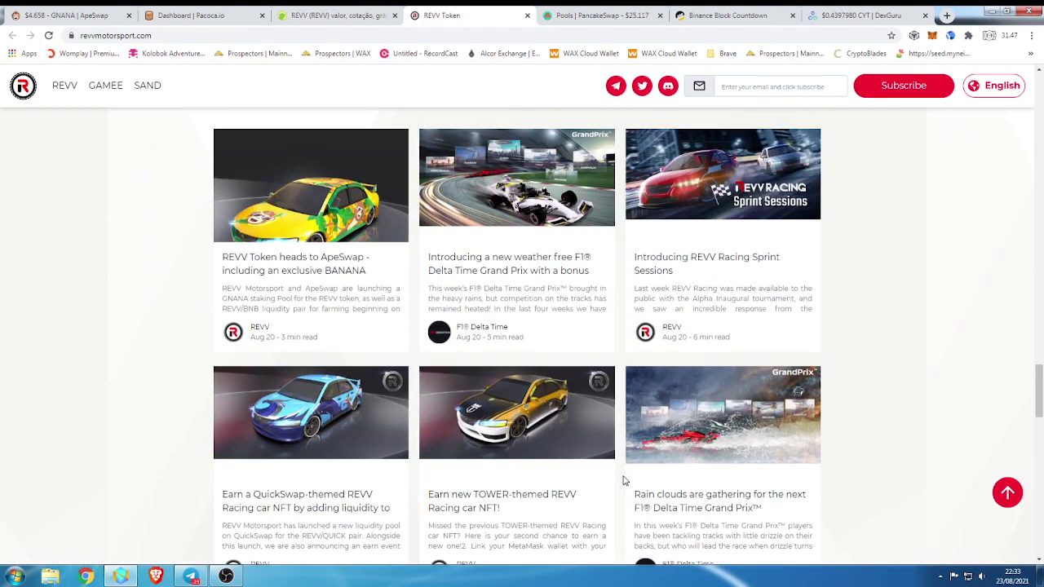